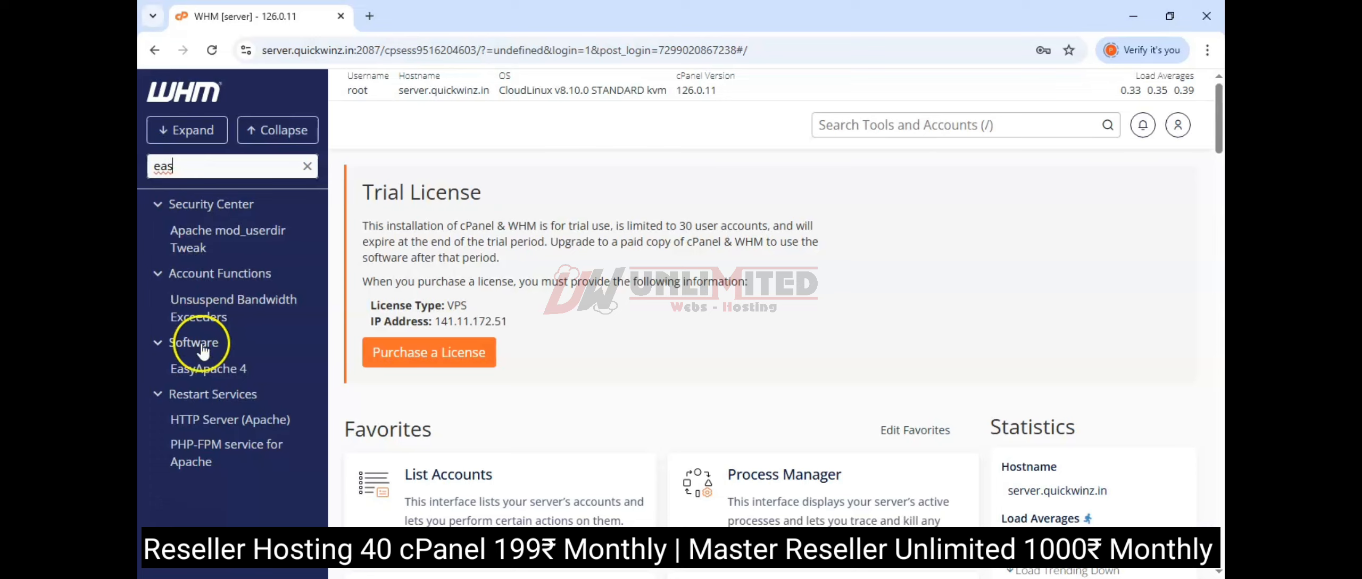
- Open EasyApache 4, review the available profiles, and start customizing the CloudLinux + All PHP Options + OpCache profile
left_click(200, 372)
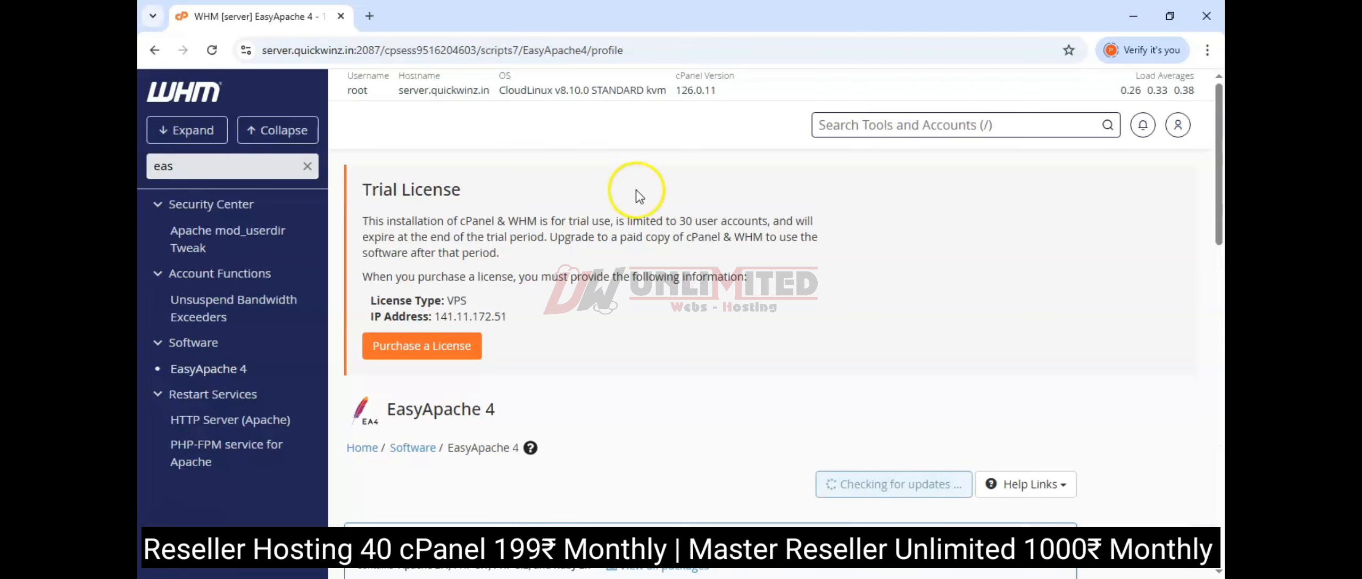
scroll(637, 188, "down", 5)
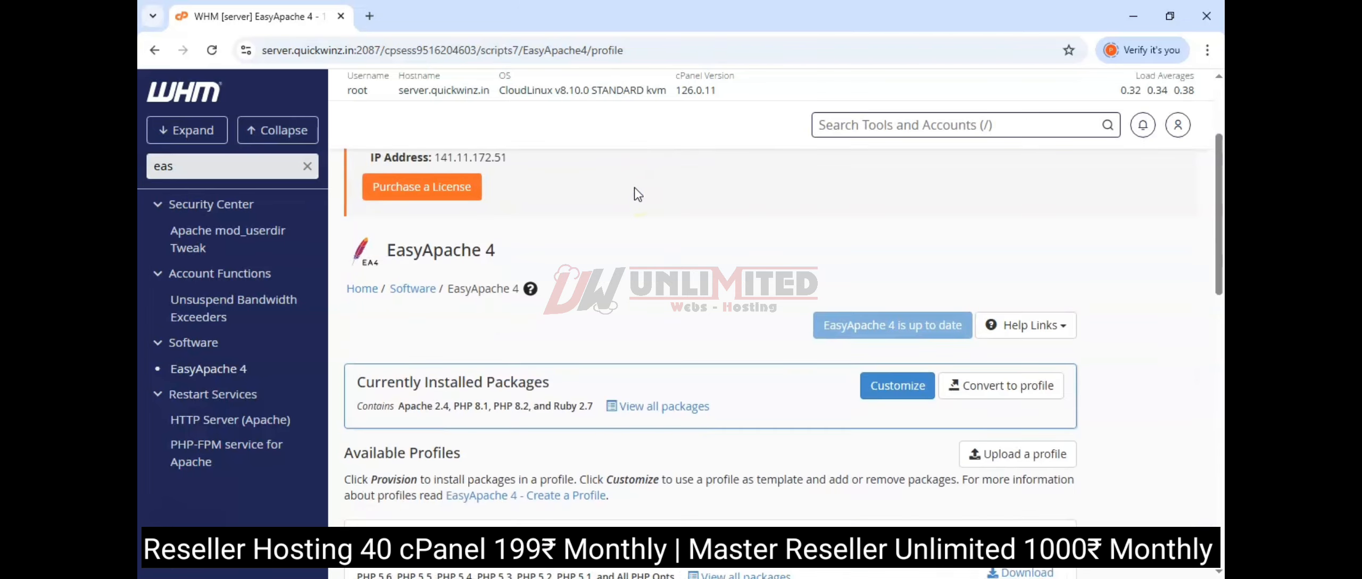
scroll(600, 234, "down", 3)
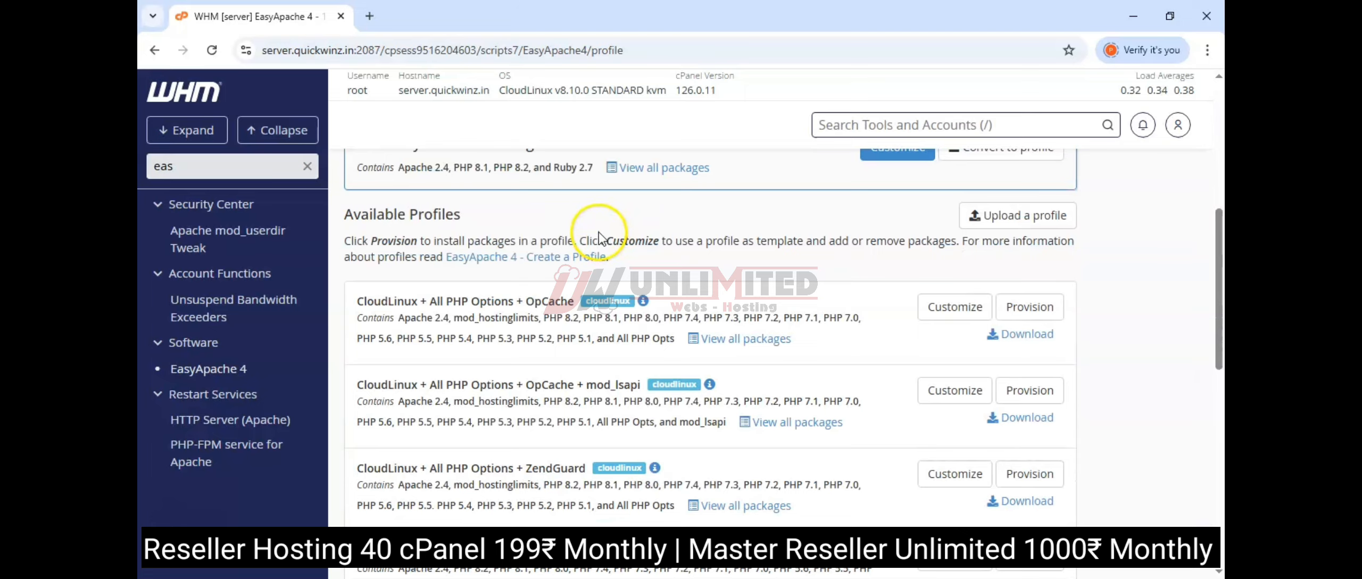
scroll(600, 234, "down", 3)
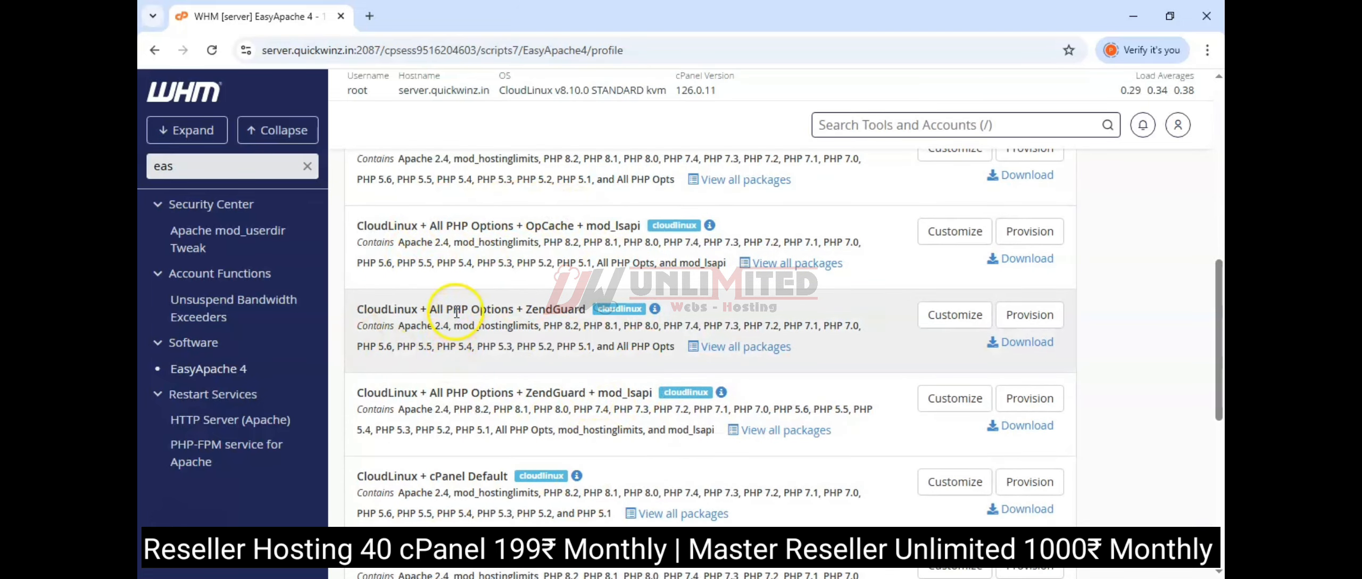
left_click_drag(364, 309, 394, 309)
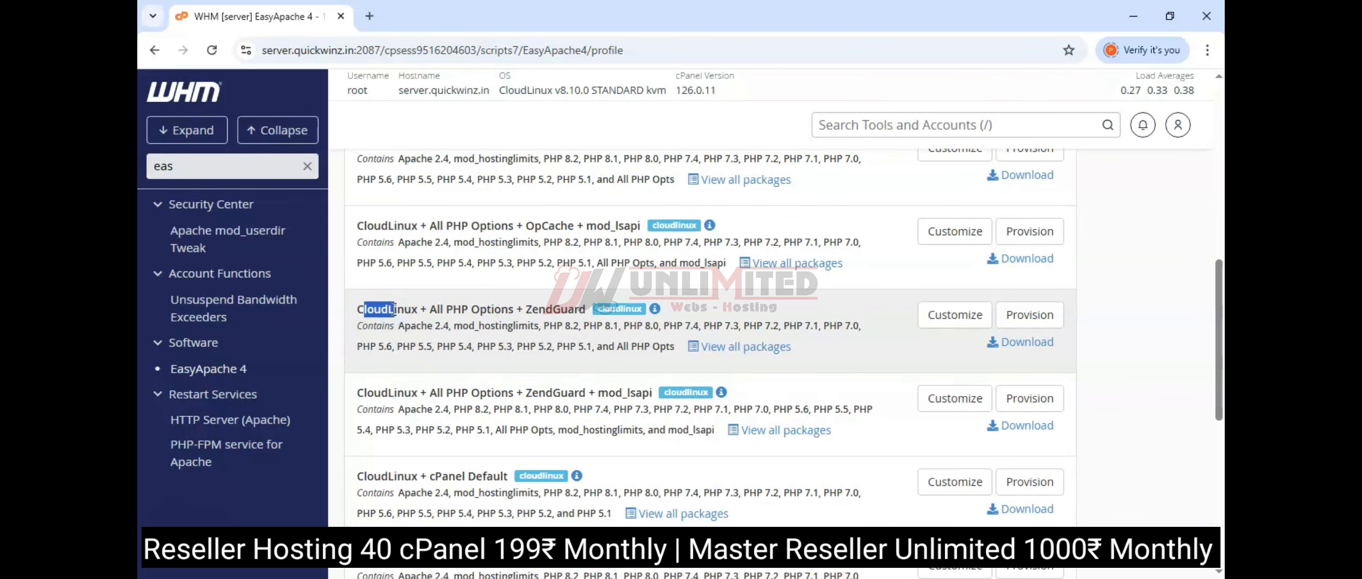
left_click(393, 261)
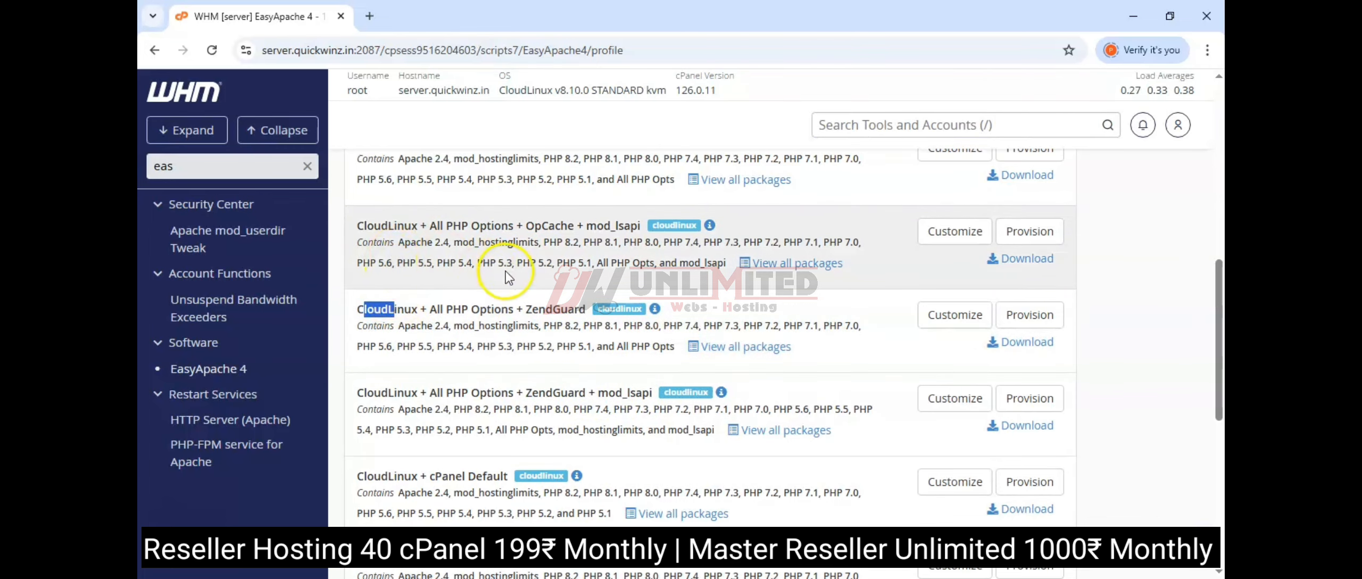
scroll(393, 262, "down", 2)
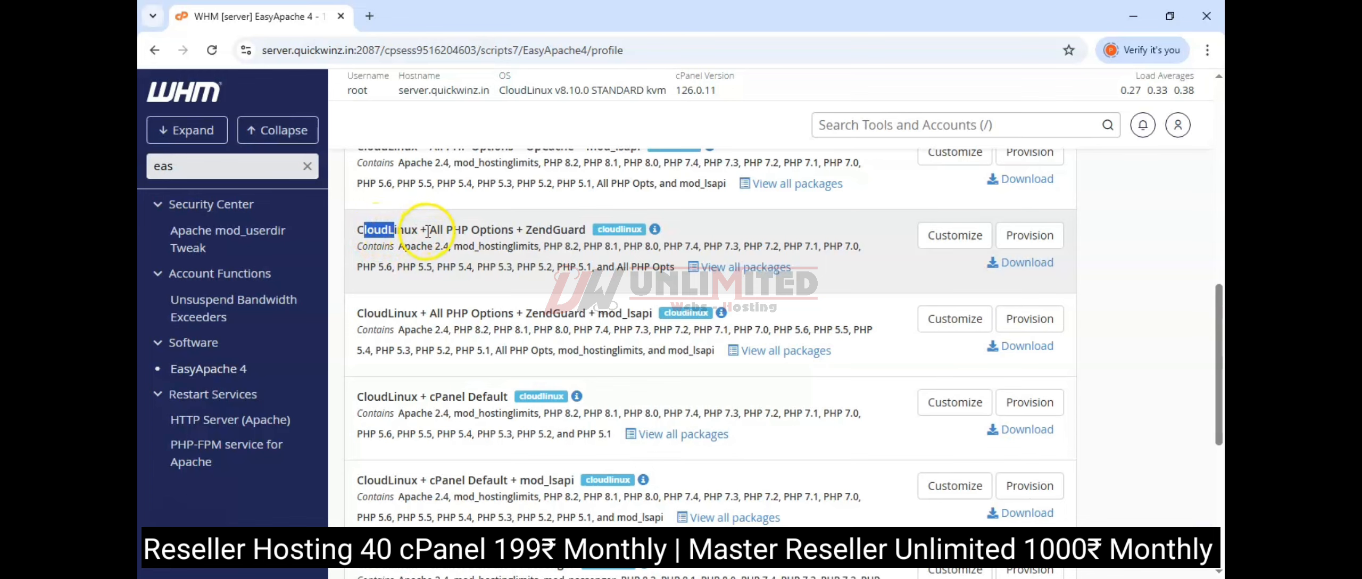
scroll(550, 281, "up", 1)
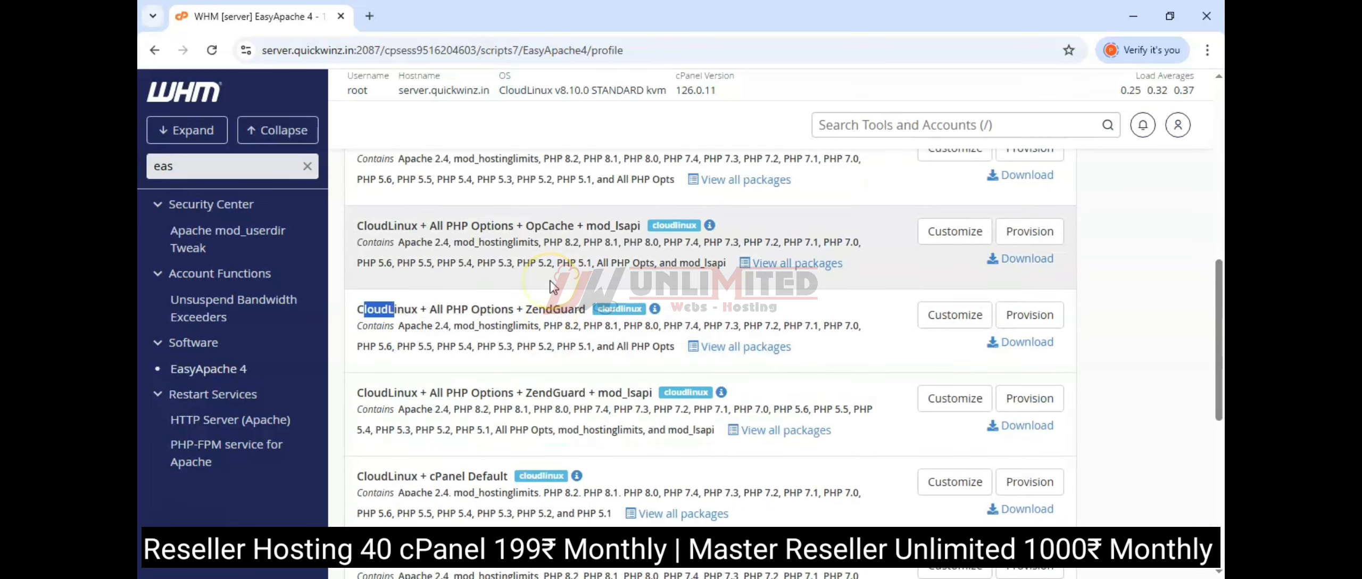
scroll(551, 281, "down", 5)
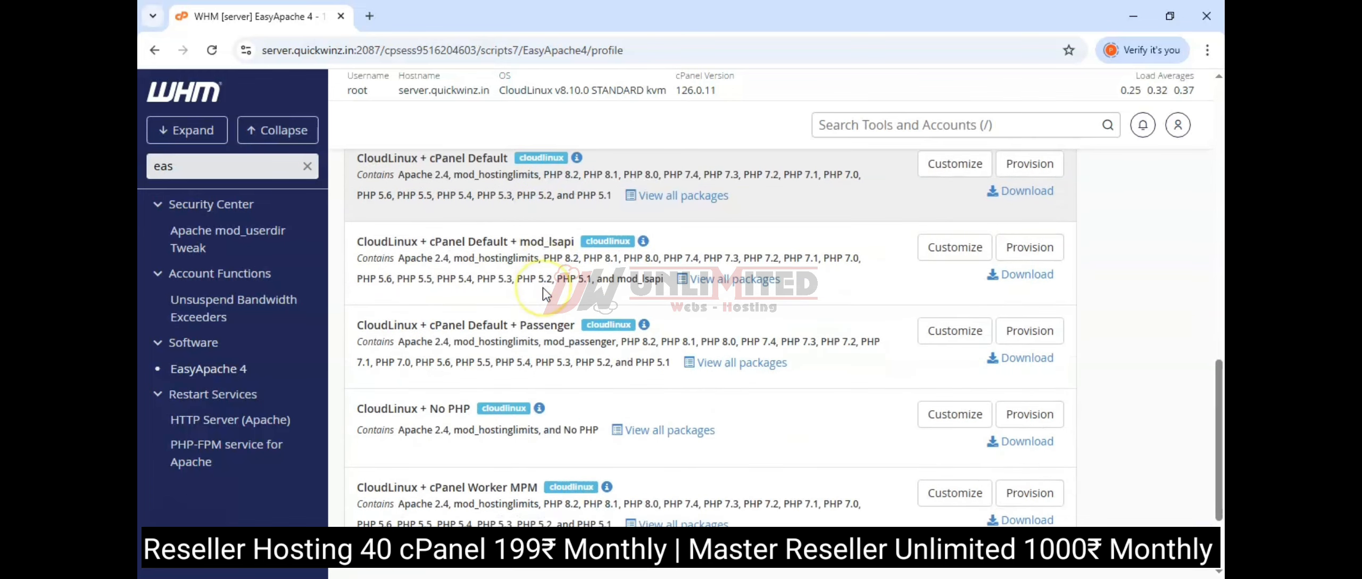
scroll(398, 338, "up", 10)
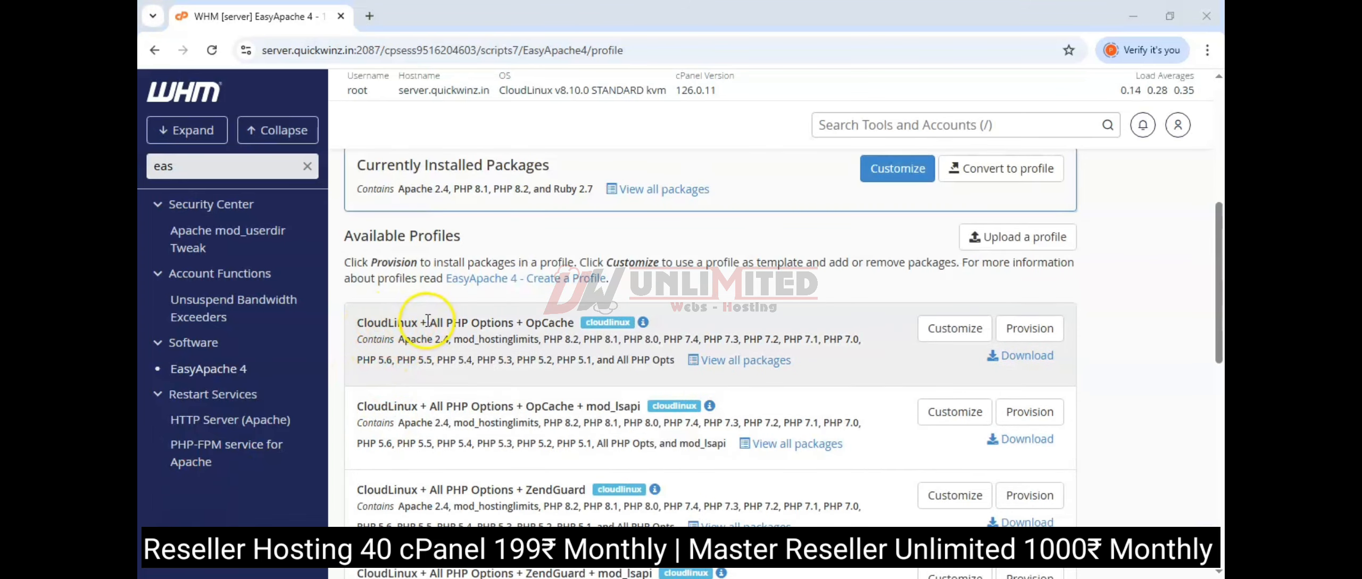
left_click_drag(526, 323, 555, 323)
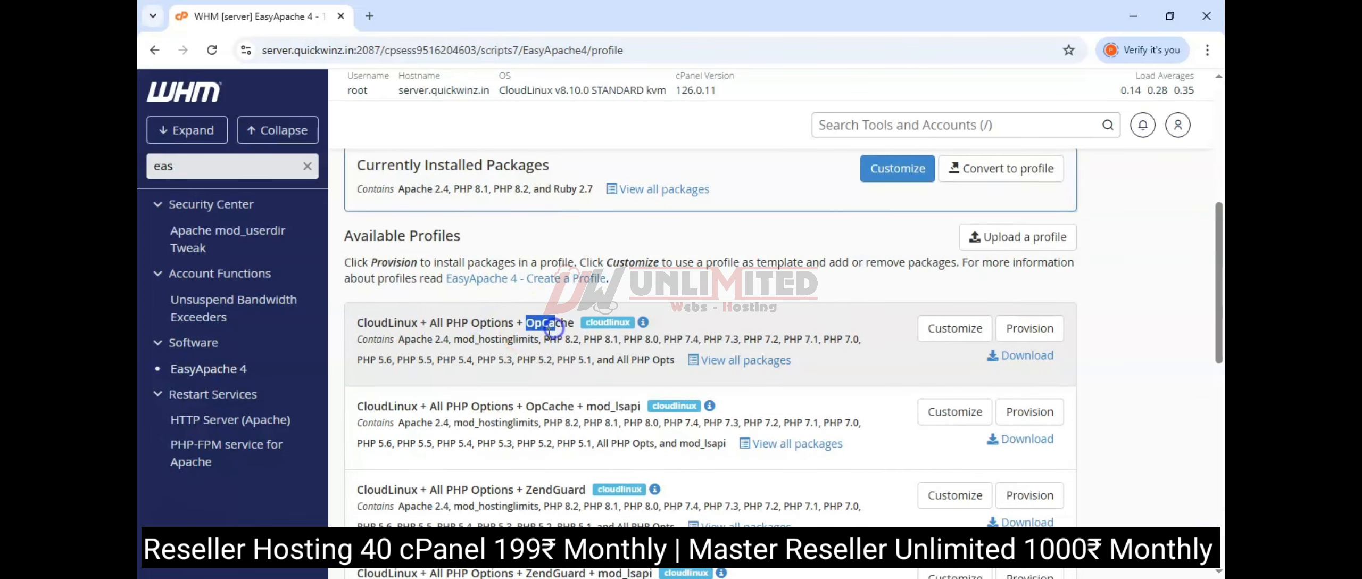
left_click(955, 328)
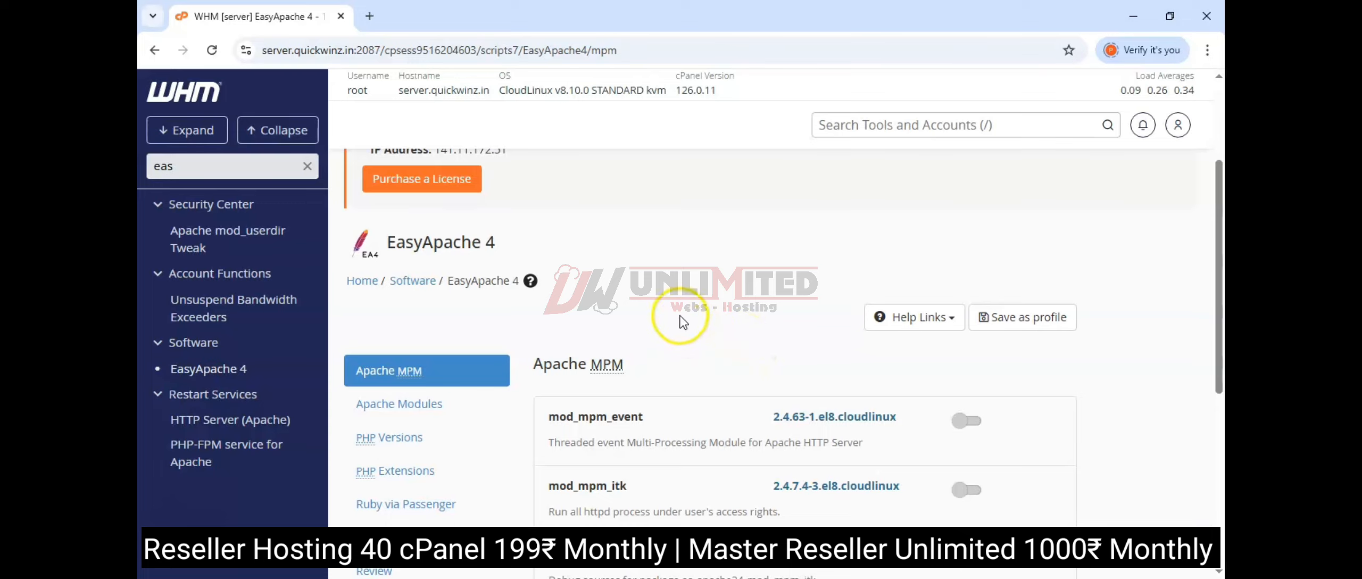
- Deselect the mod_mpm_worker package, confirm its removal from the Apache MPM selection, and proceed to the Apache modules
scroll(684, 322, "down", 7)
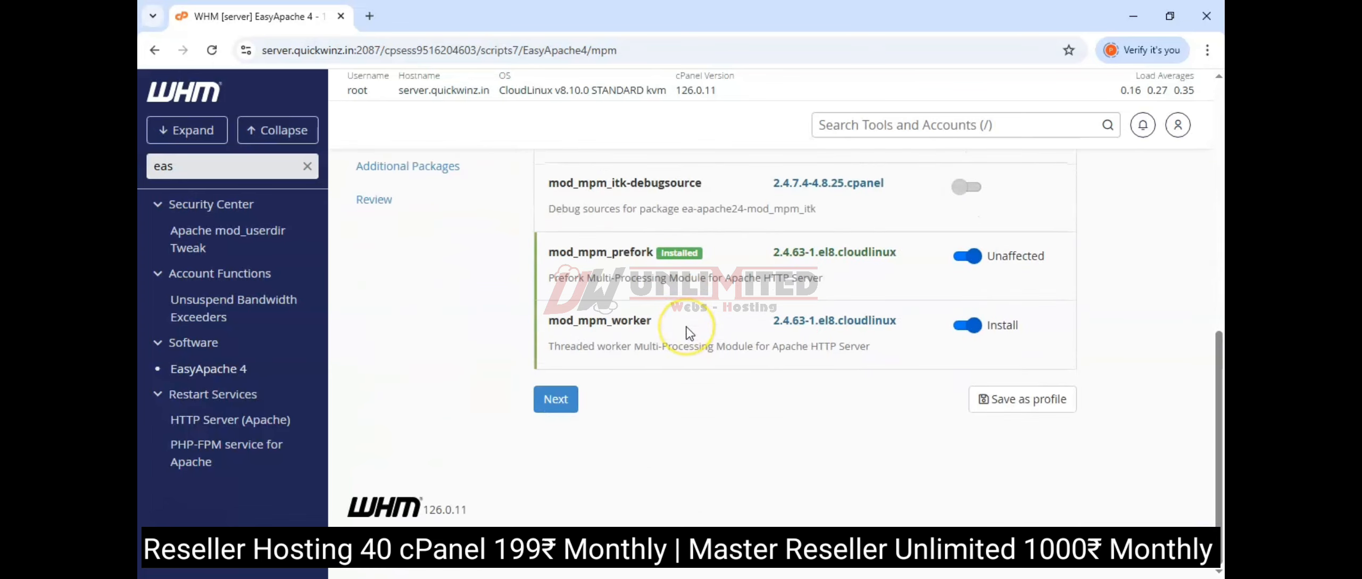
scroll(690, 333, "up", 6)
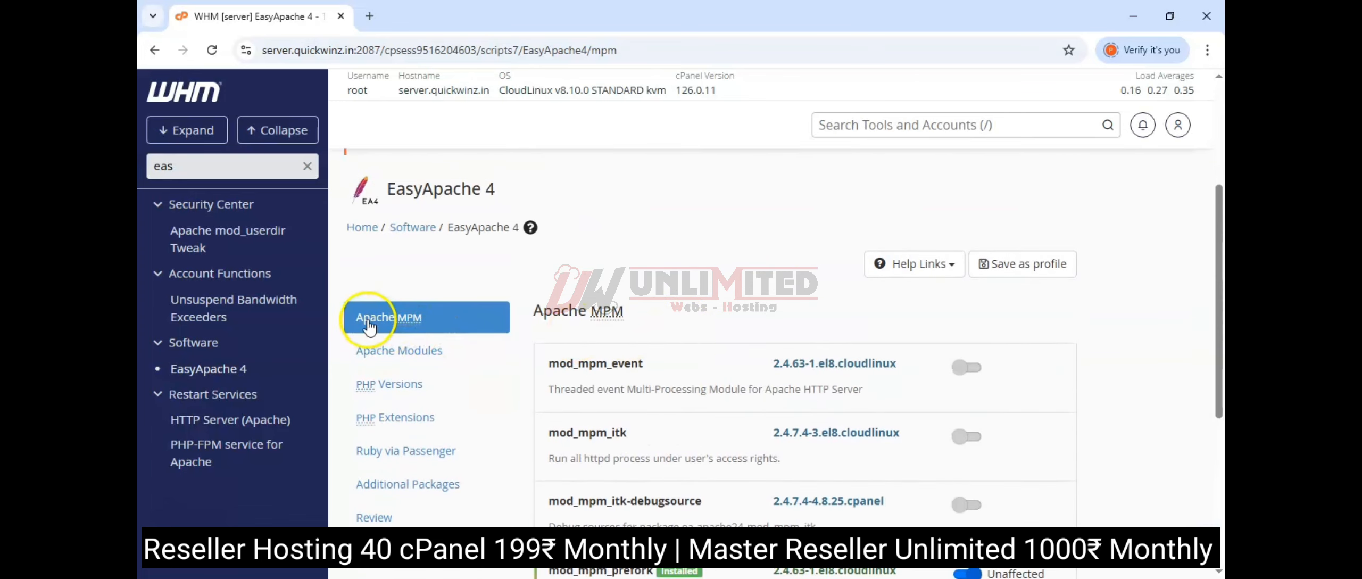
scroll(693, 329, "down", 2)
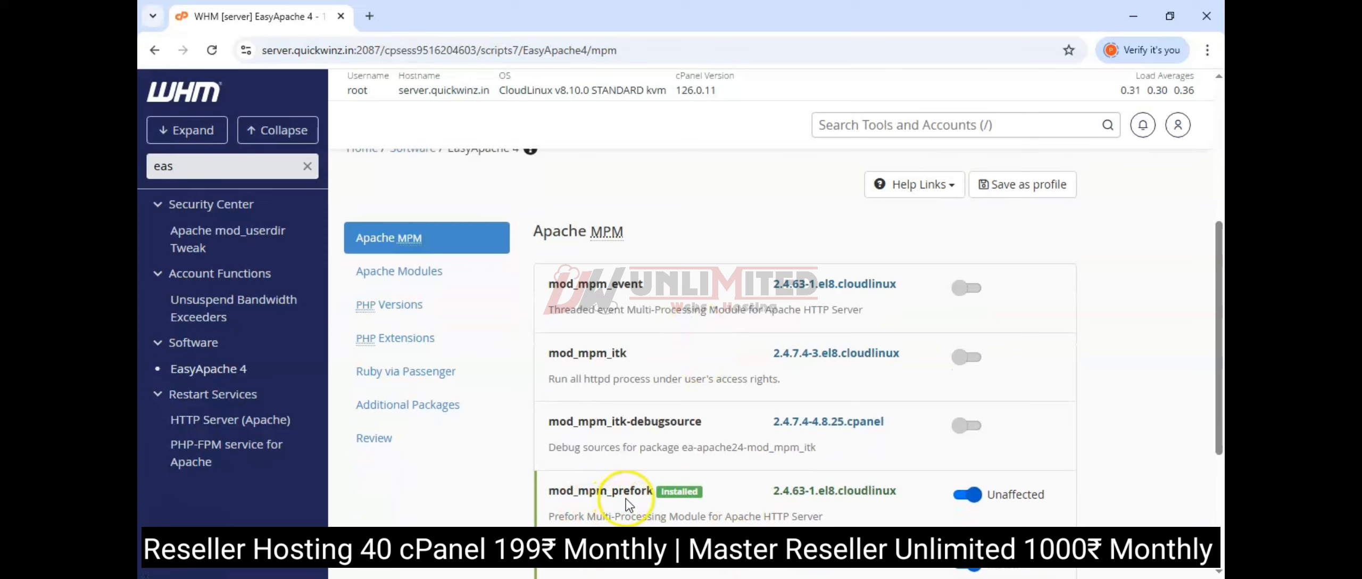
scroll(798, 502, "down", 4)
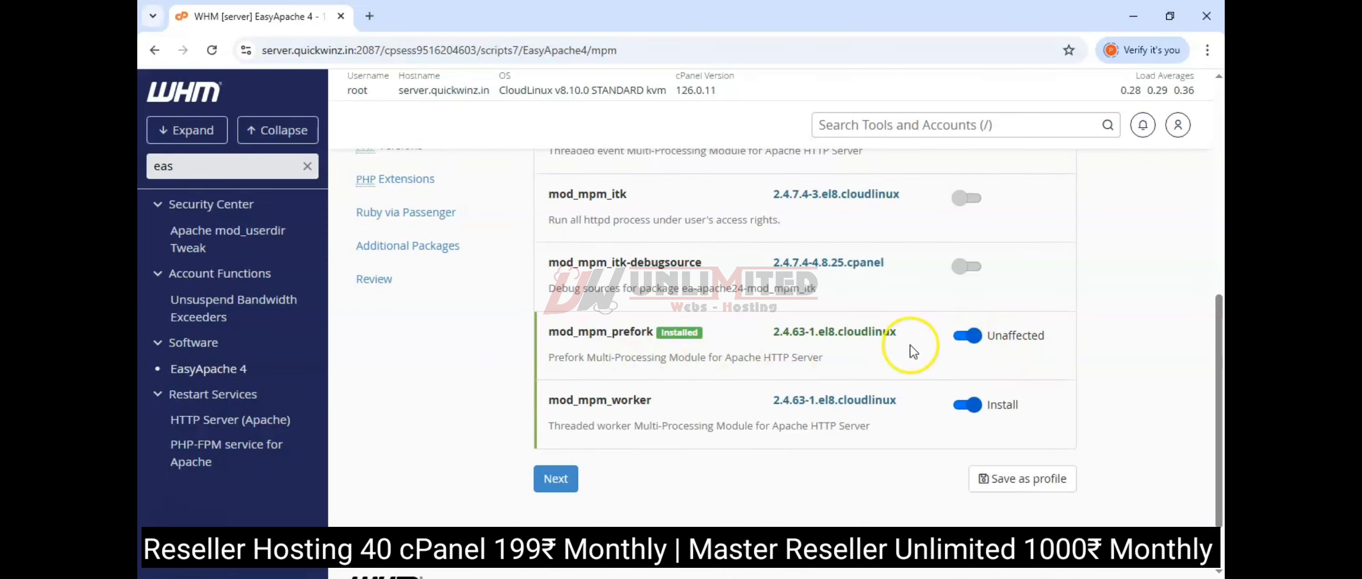
left_click(966, 405)
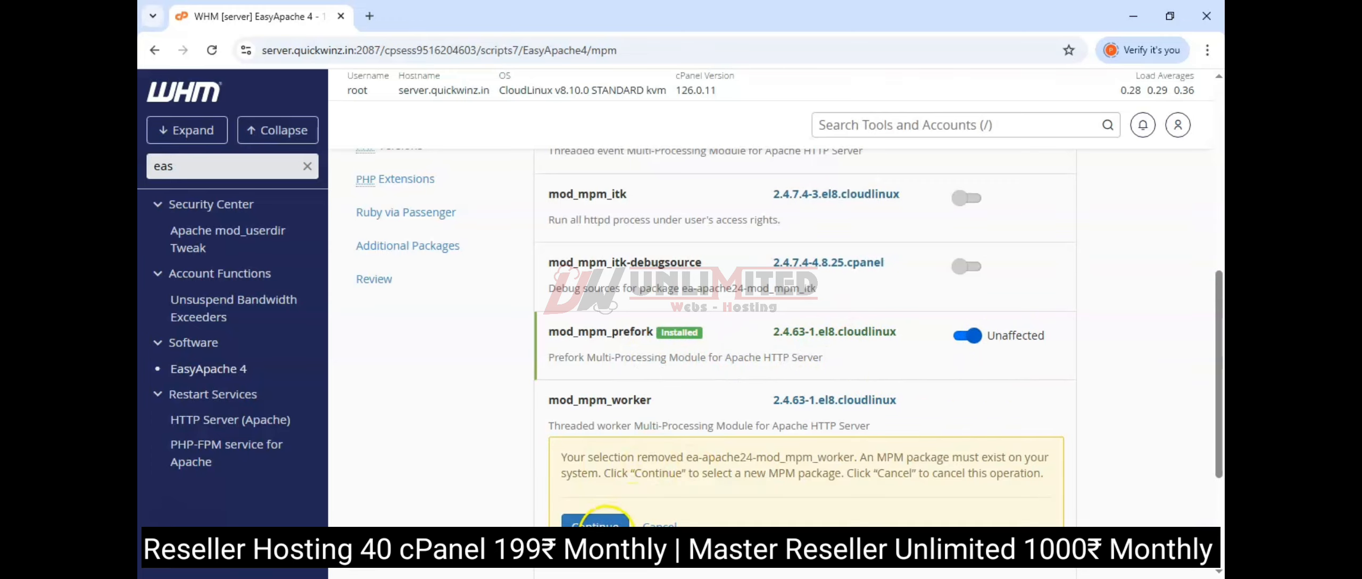
left_click(594, 520)
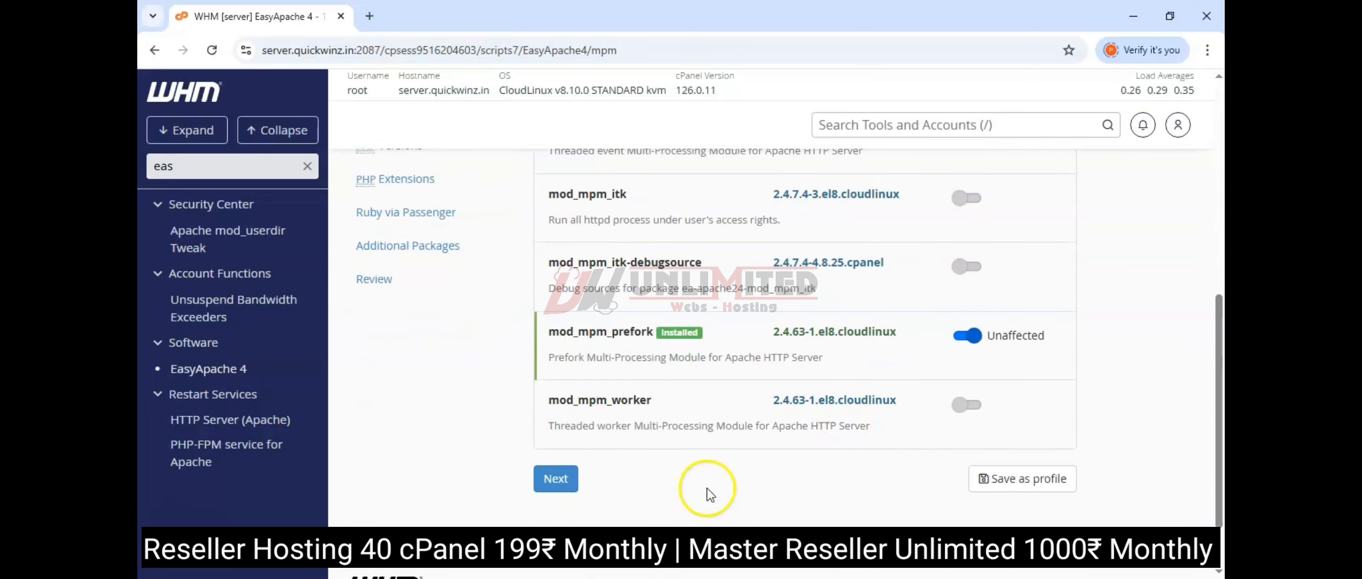
left_click(556, 479)
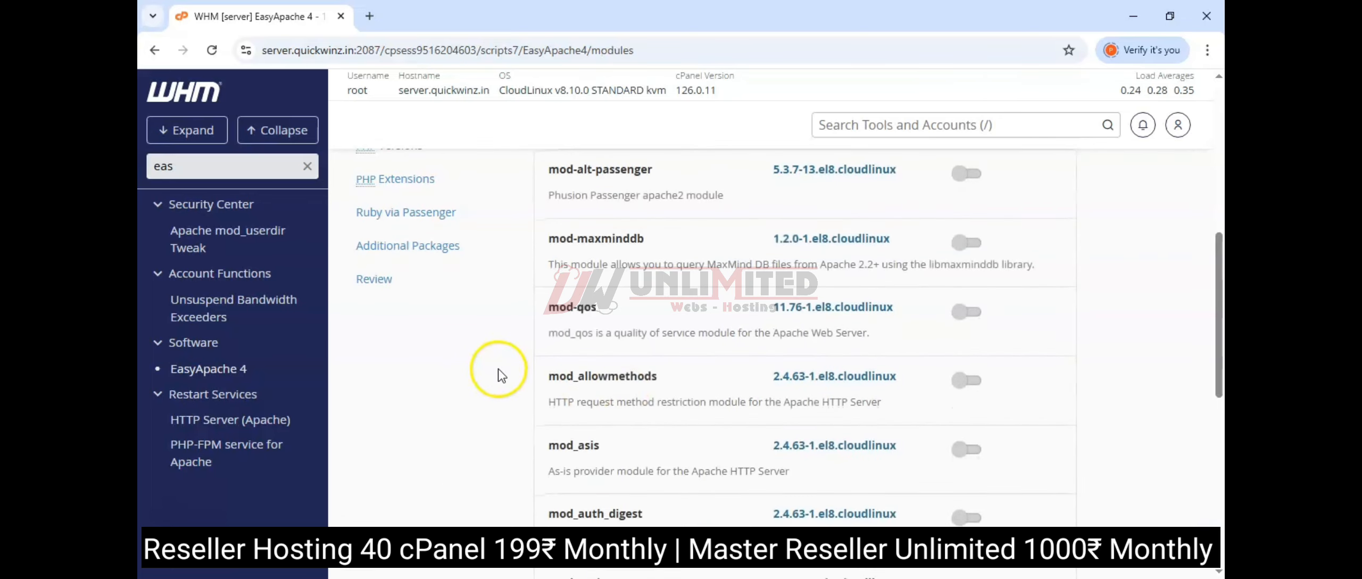
- Find the mod_authnz modules and mark mod_authnz_ldap for installation, choosing mod_mpm_prefork for the dependency and accepting the package changes
scroll(498, 368, "up", 1)
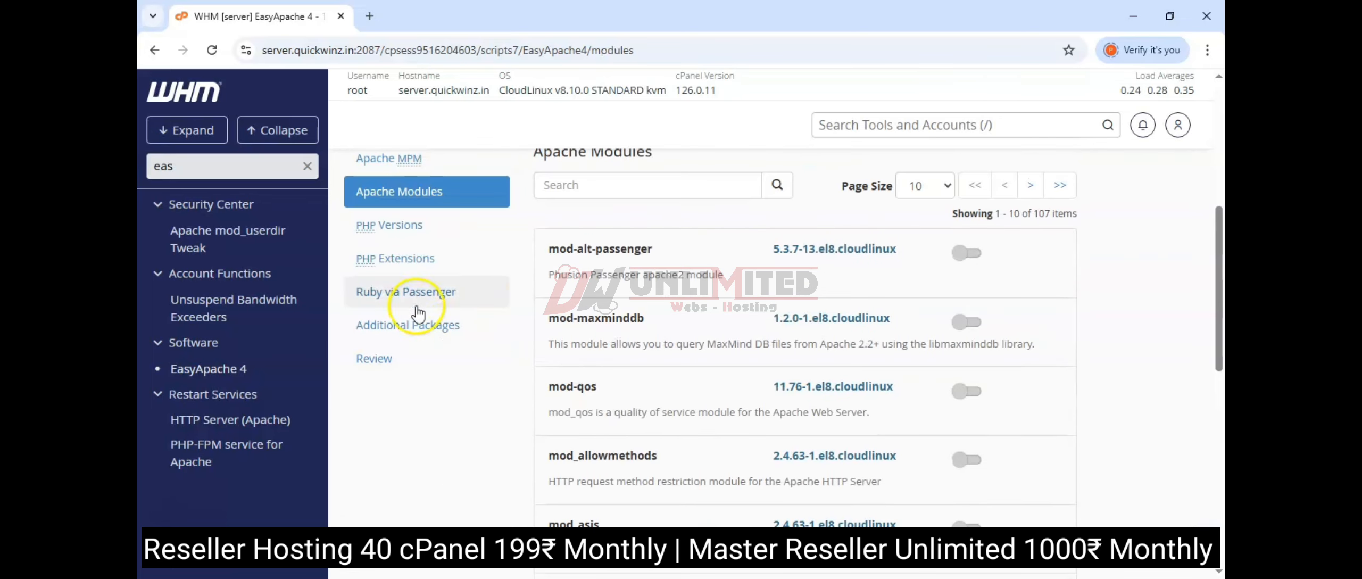
left_click(592, 188)
left_click(666, 230)
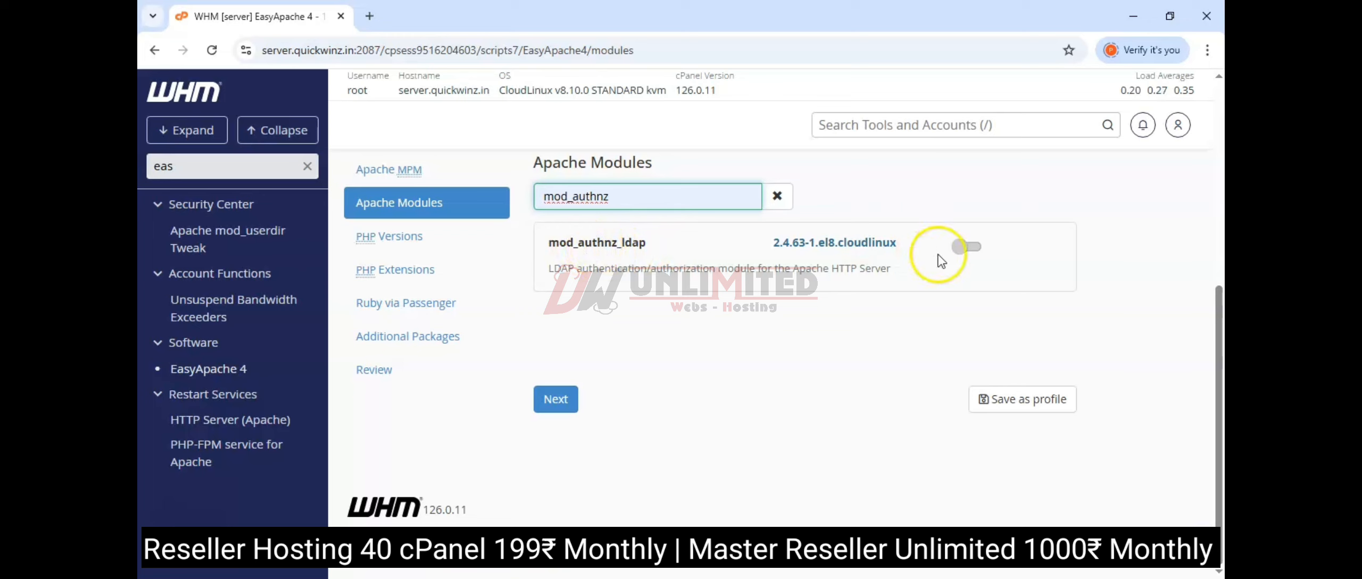
left_click(961, 247)
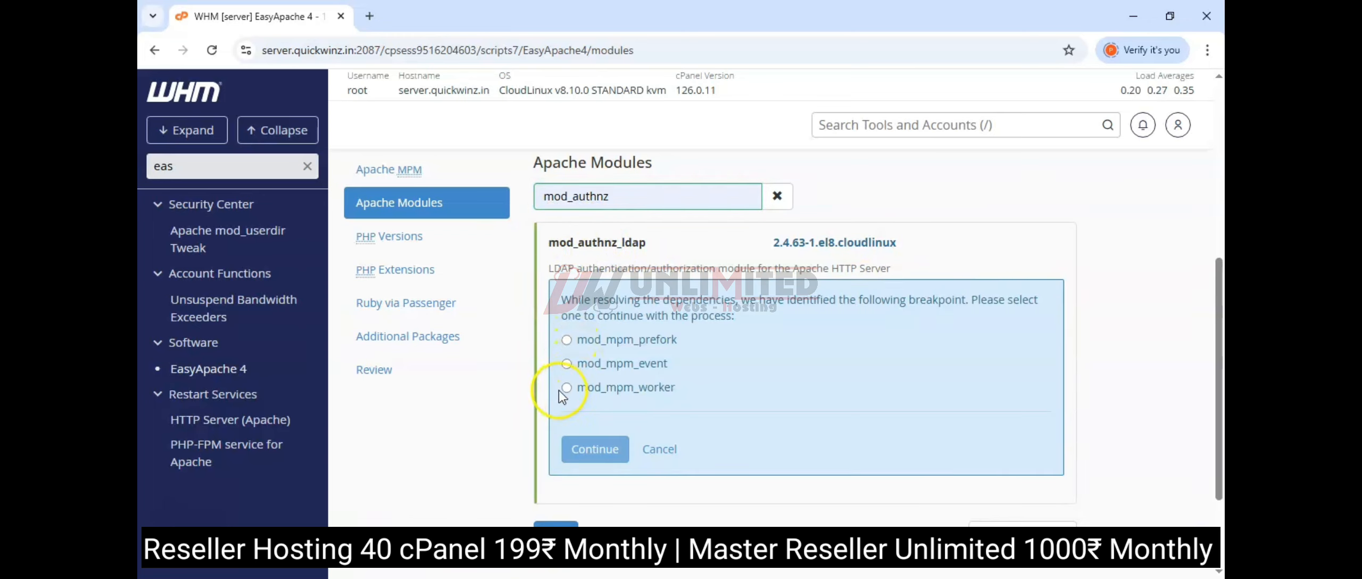
left_click(566, 339)
left_click(588, 450)
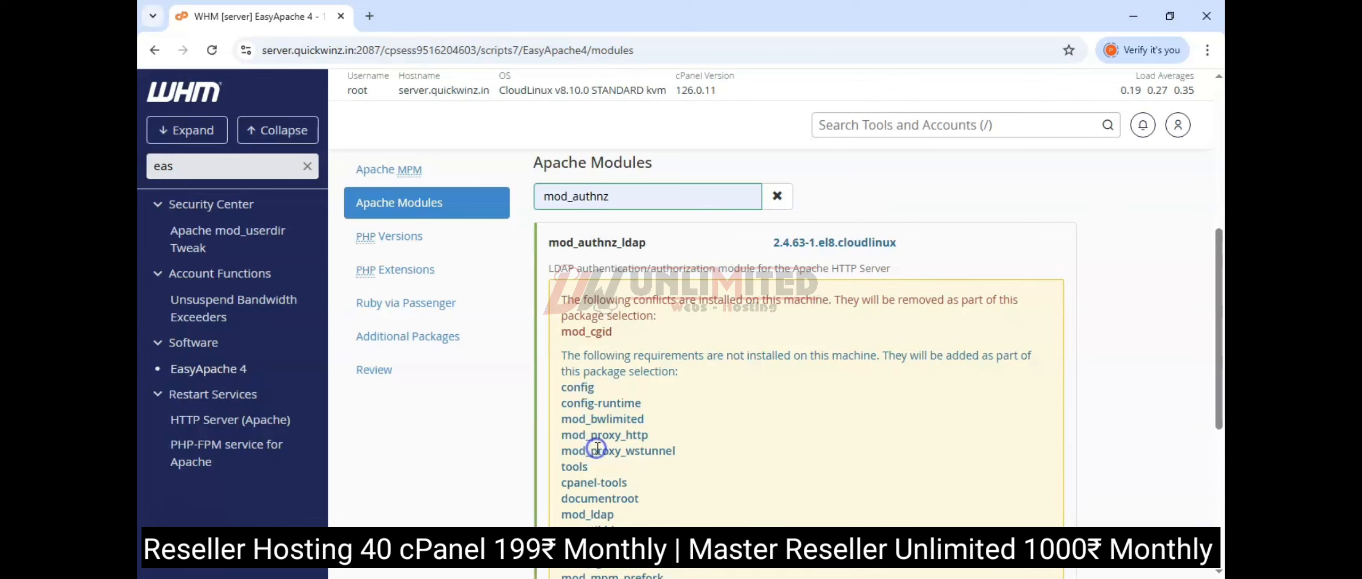
scroll(662, 470, "down", 4)
left_click(580, 428)
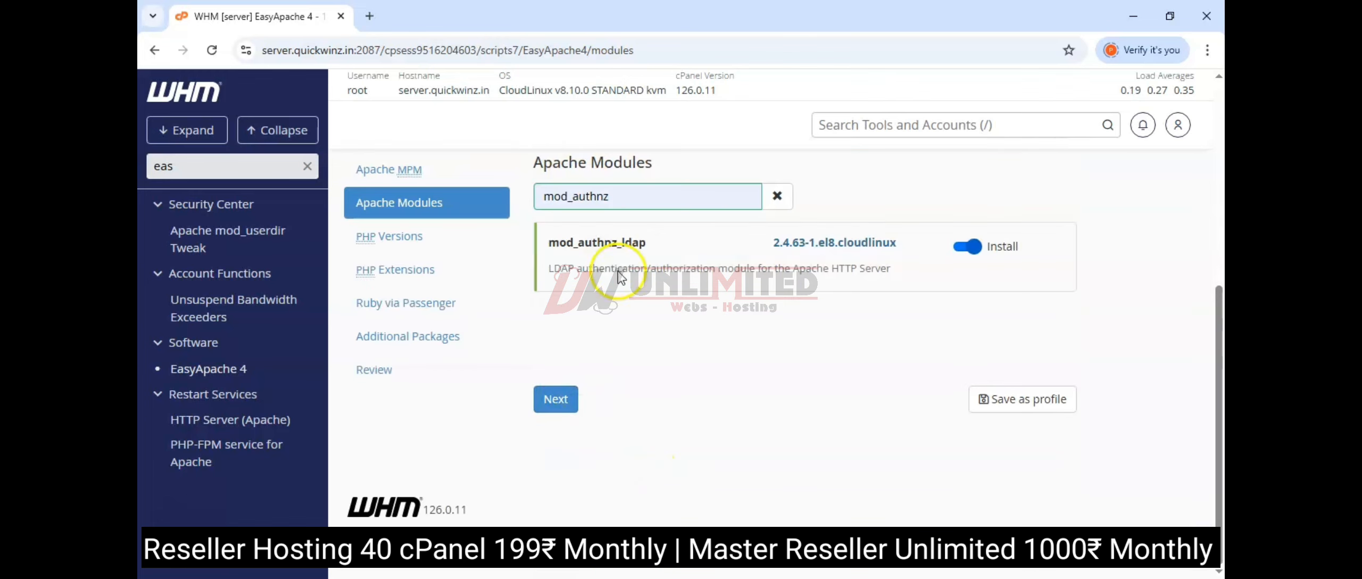
- Look up the mod_bw and mod_cgi Apache modules to check their installation status
left_click_drag(572, 200, 657, 205)
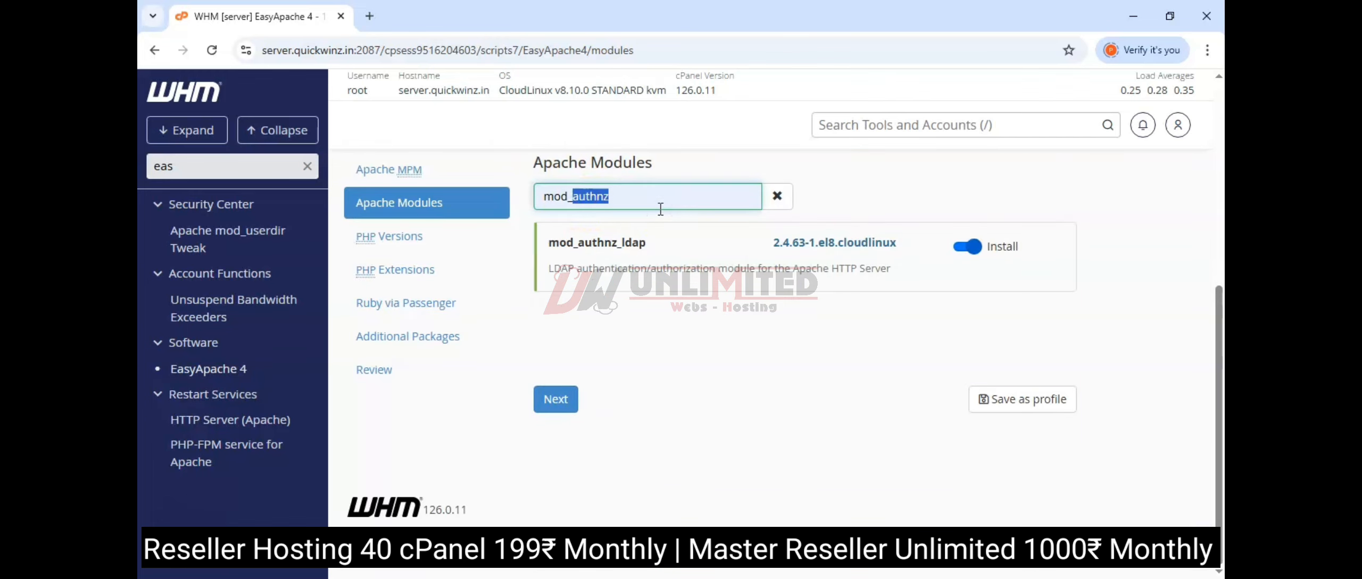
type("bw")
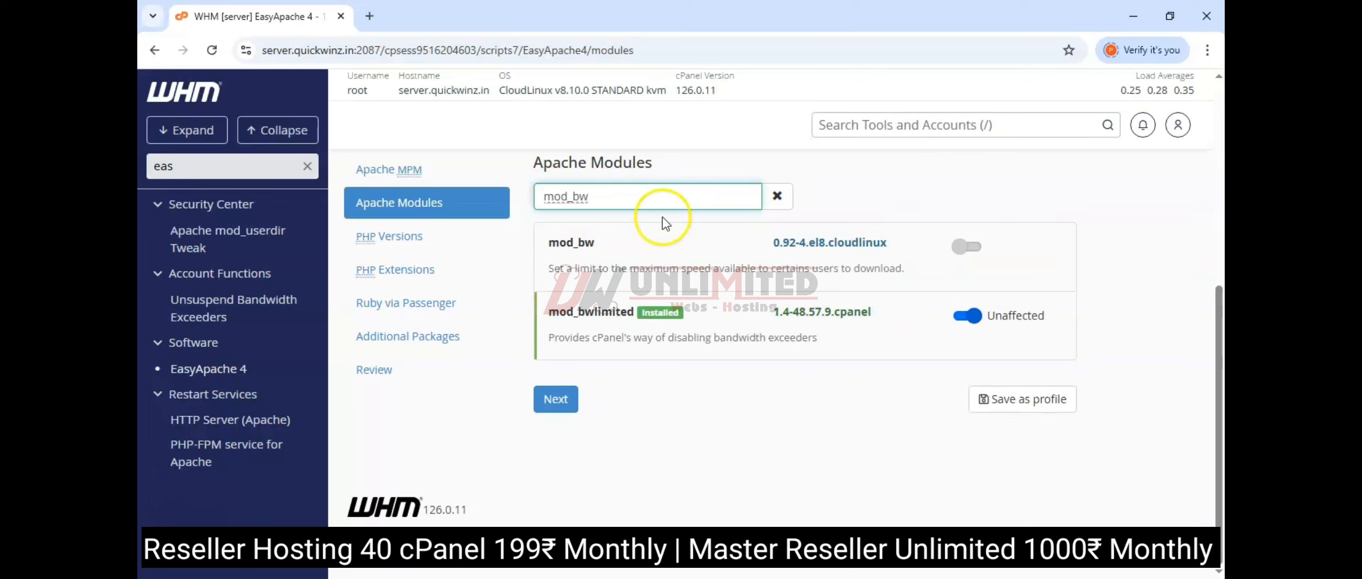
key("BackSpace")
key("BackSpace")
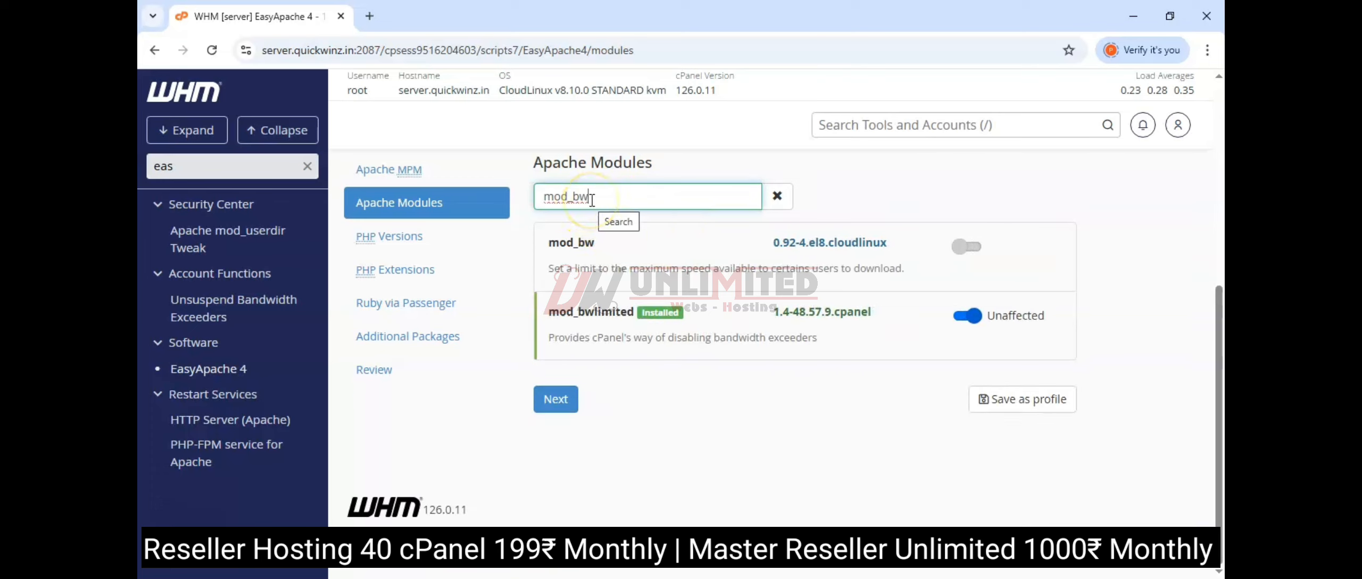
type("cgi")
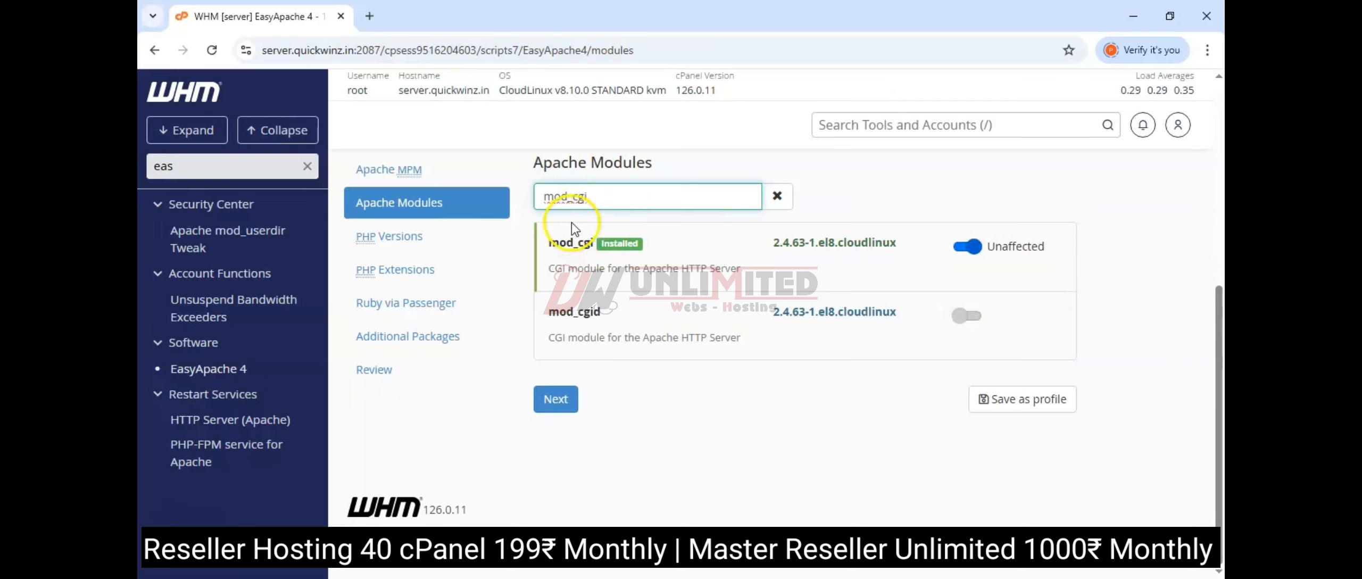
- Filter the Apache modules by mod_de, followed by mod_ex, to check the deflate and expires modules
key("BackSpace")
key("BackSpace")
key("BackSpace")
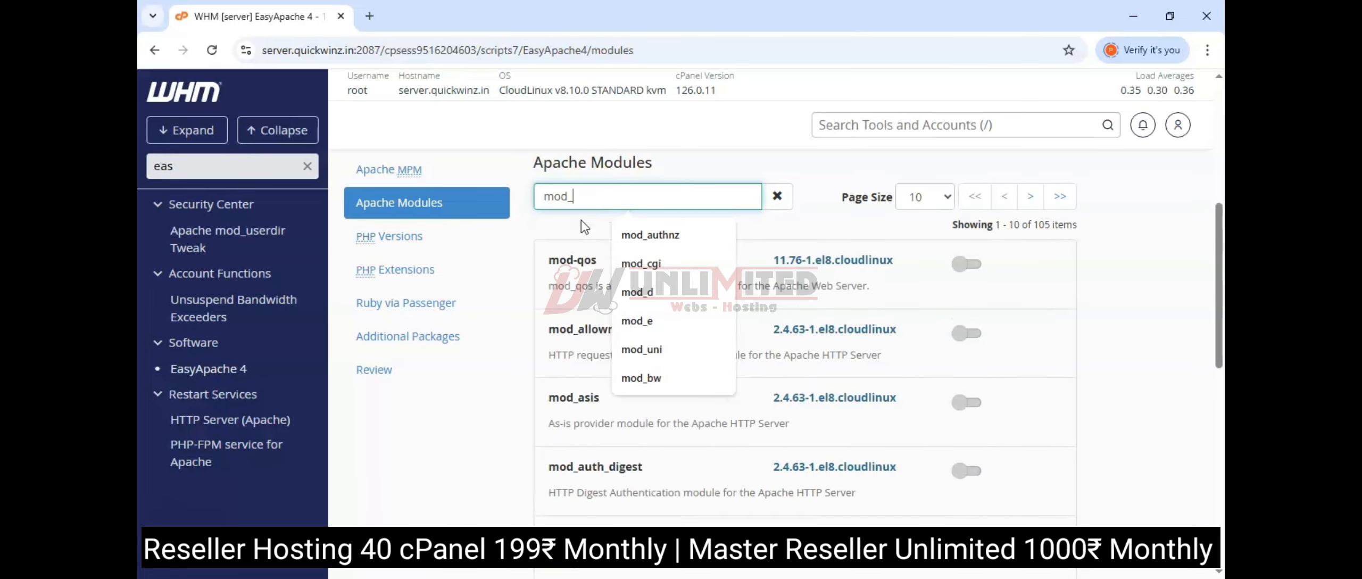
type("de")
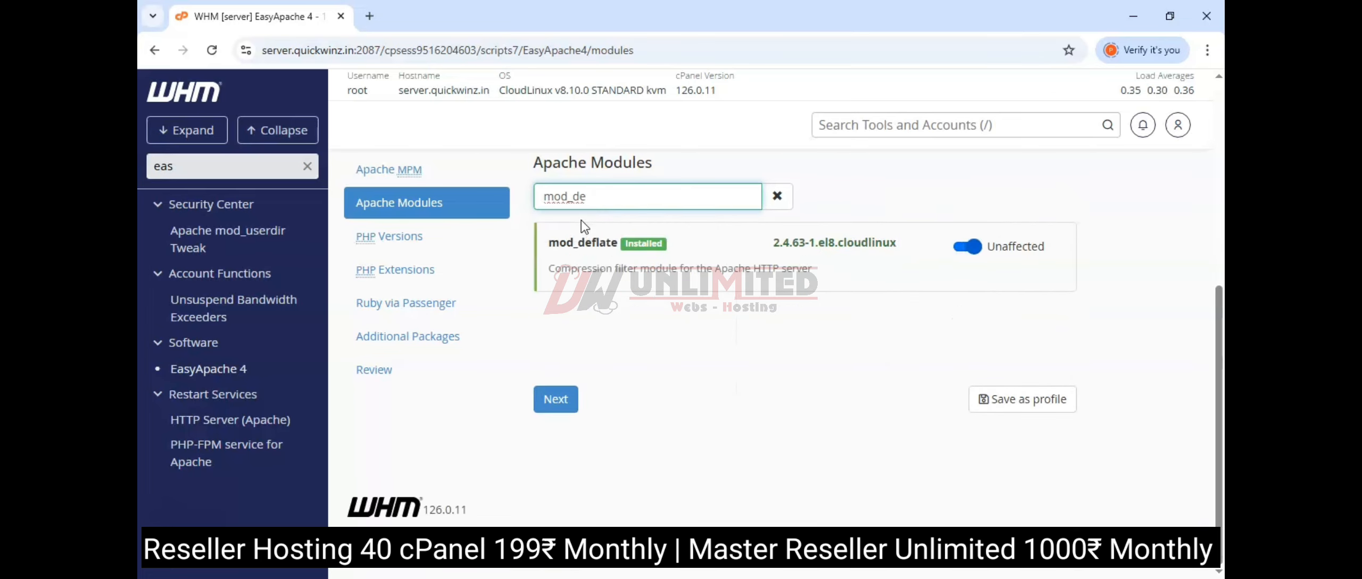
key("BackSpace")
key("BackSpace")
type("ex")
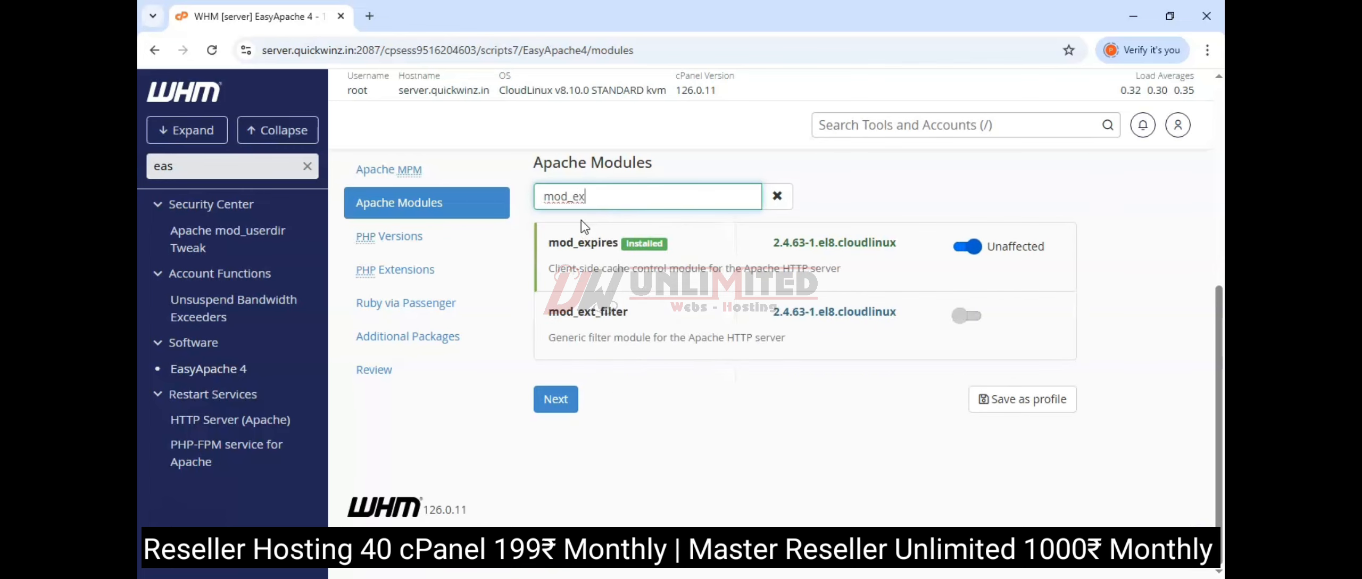
- Filter the Apache modules by mod_he, followed by mod_sup, to check the headers and suphp modules
key("BackSpace")
key("BackSpace")
type("he")
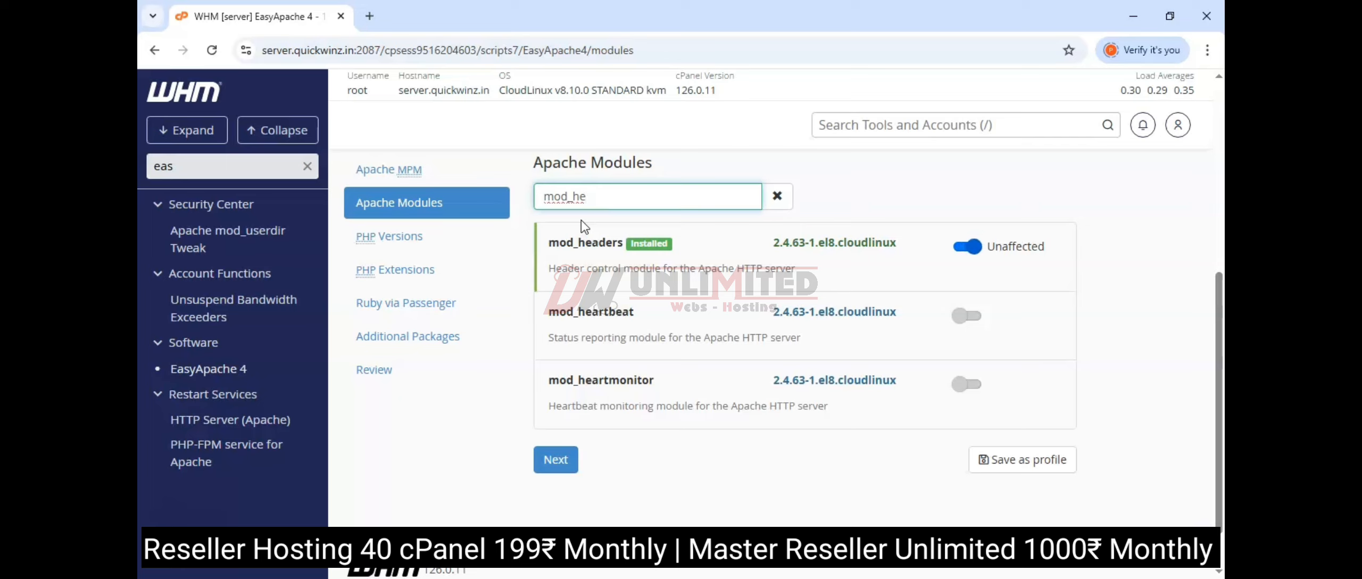
key("BackSpace")
key("BackSpace")
type("sup")
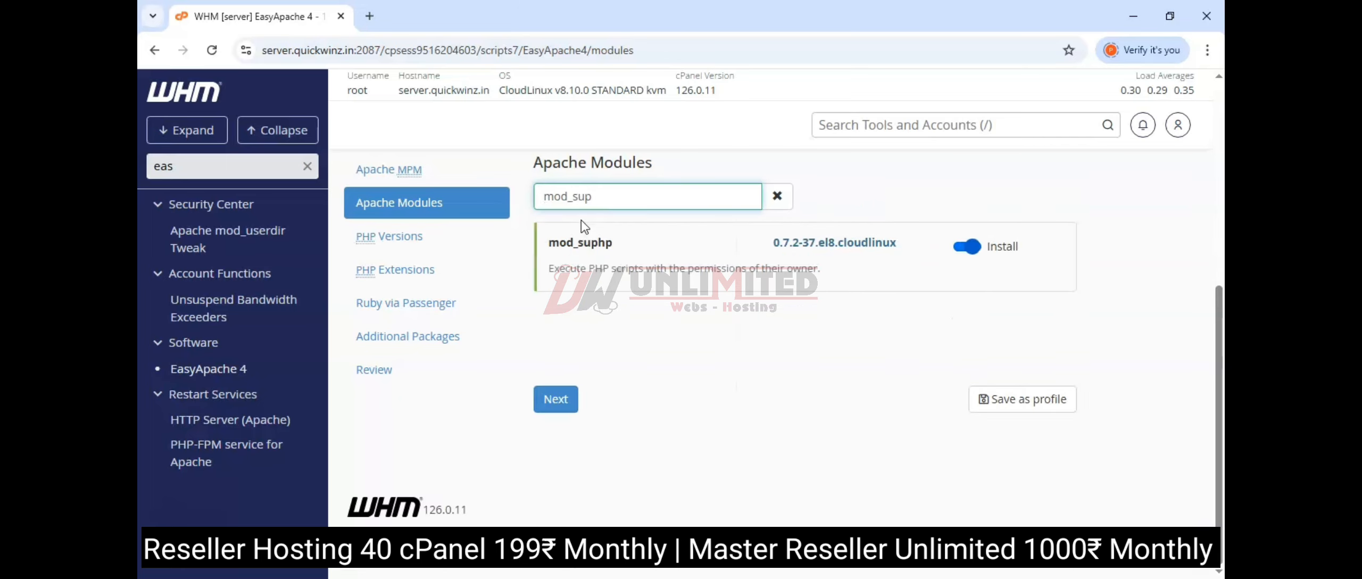
- Filter the Apache modules by mod_ssl to check the SSL module's selection
key("BackSpace")
key("BackSpace")
type("ss")
key("BackSpace")
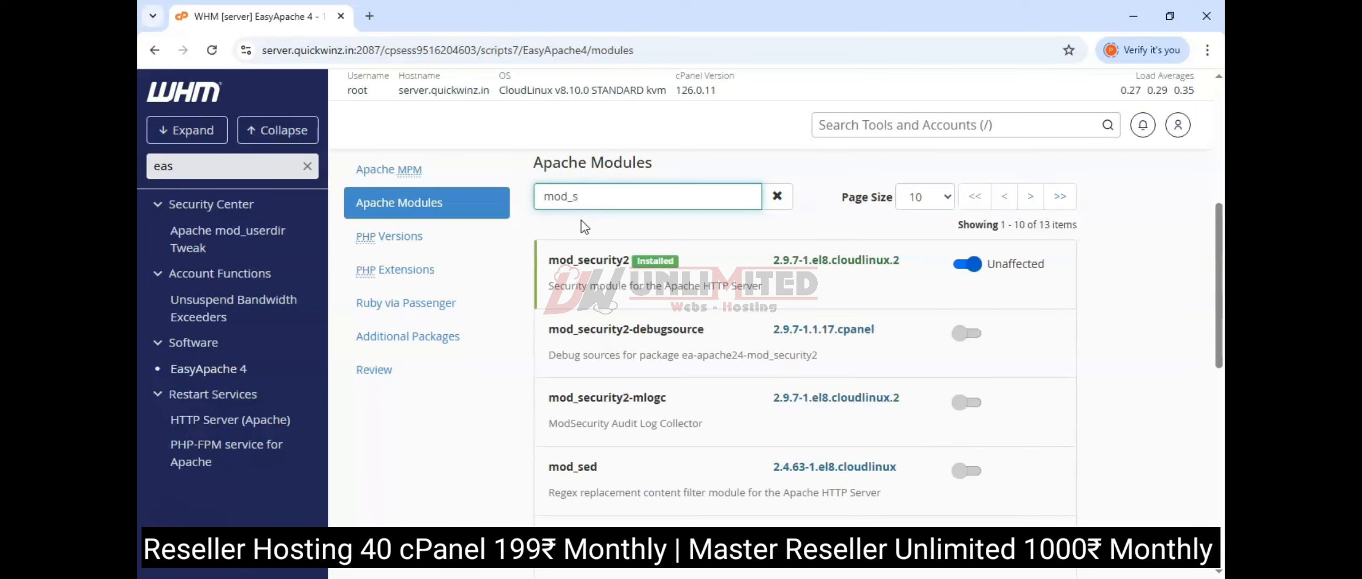
type("sl")
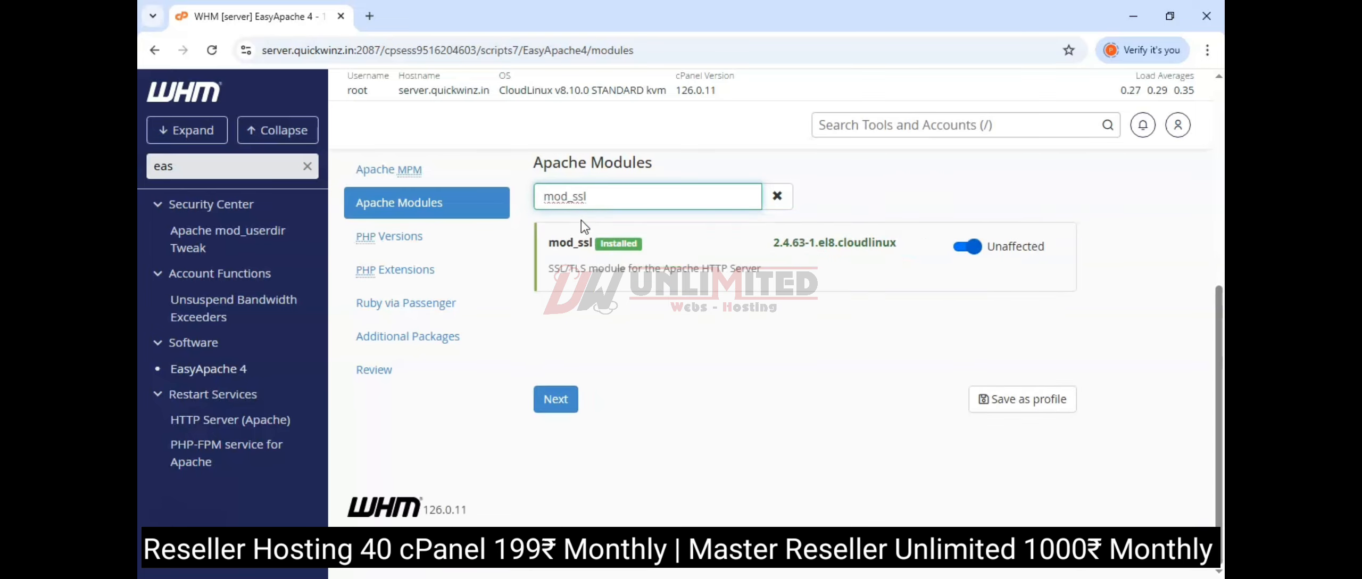
- Filter the Apache modules by mod_u to check the unique request identifier module's selection
key("BackSpace")
key("BackSpace")
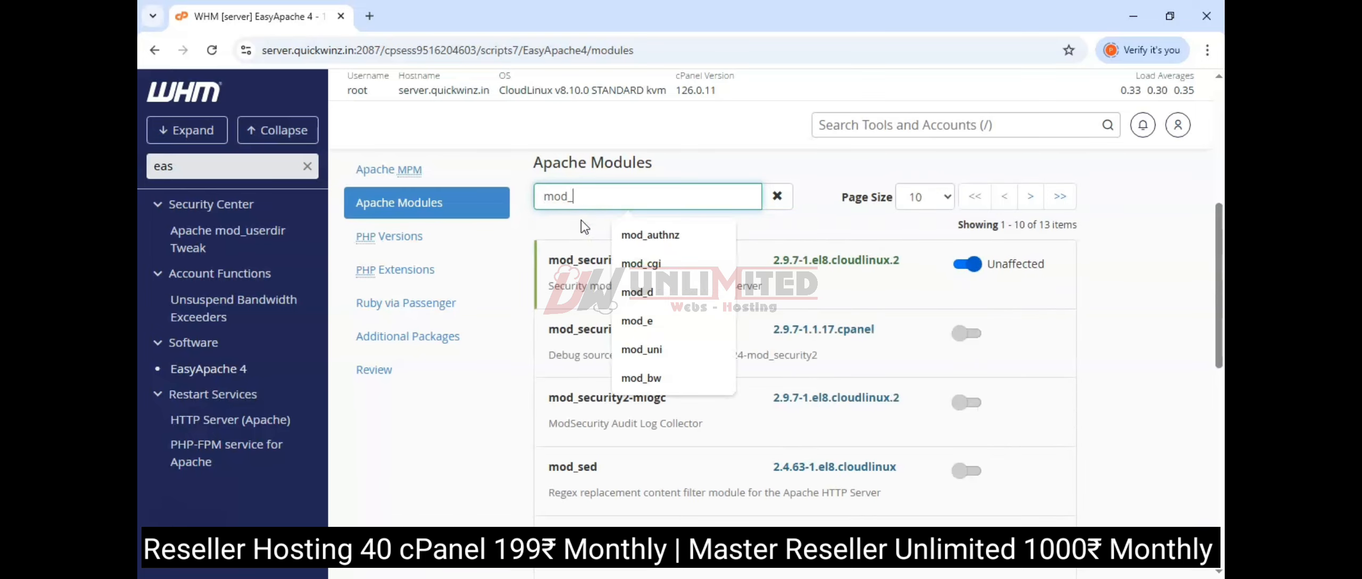
type("u")
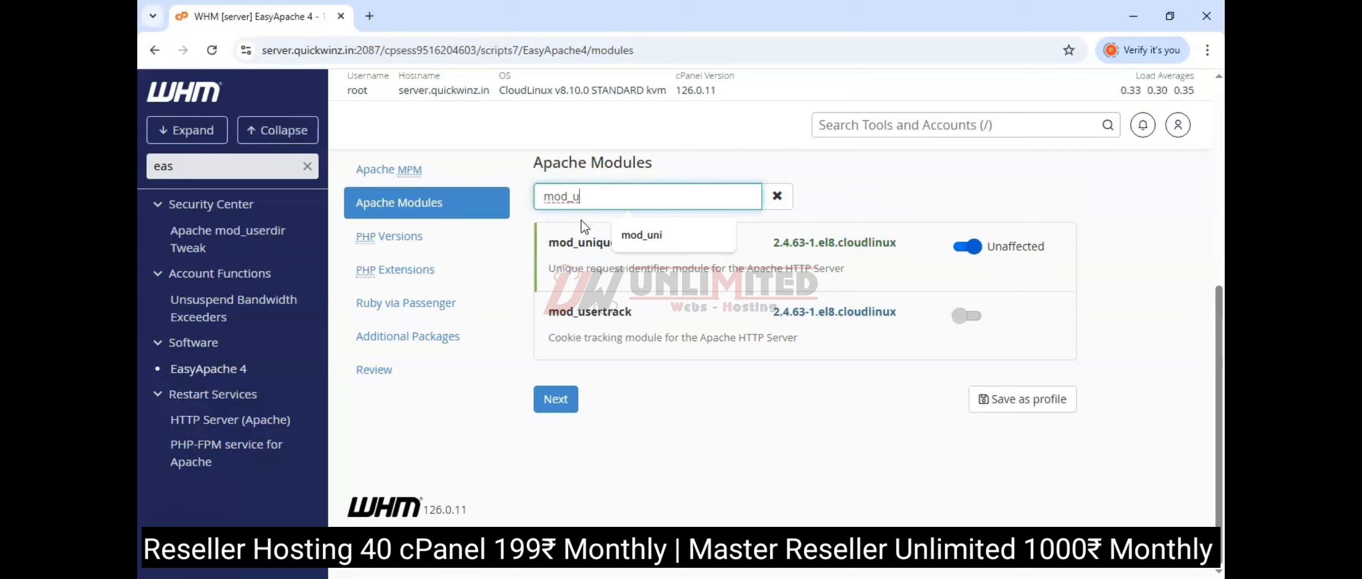
left_click(586, 227)
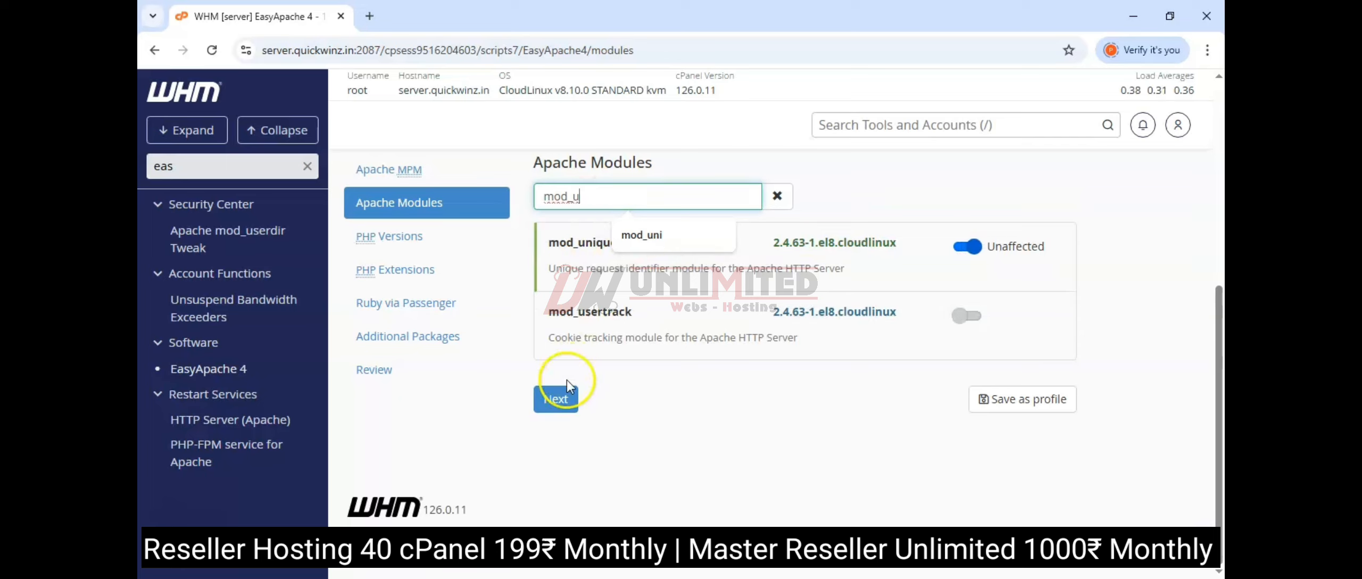
- Proceed to the PHP Versions stage, review the listed versions, and set the page size to All
left_click(556, 398)
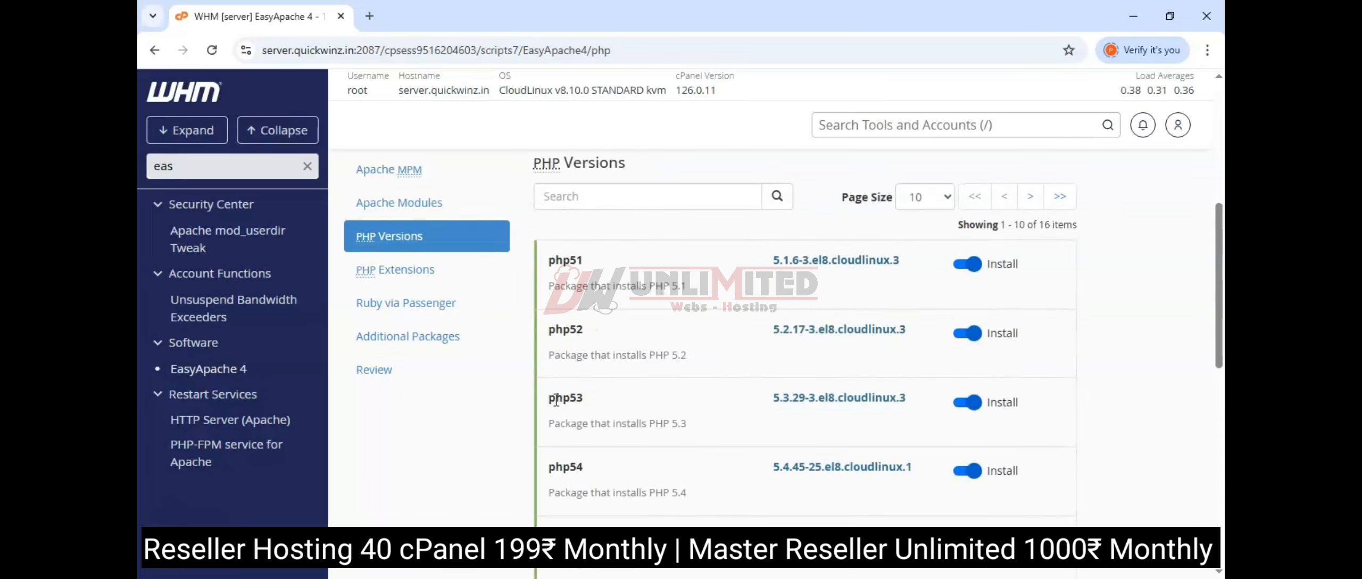
scroll(851, 367, "down", 10)
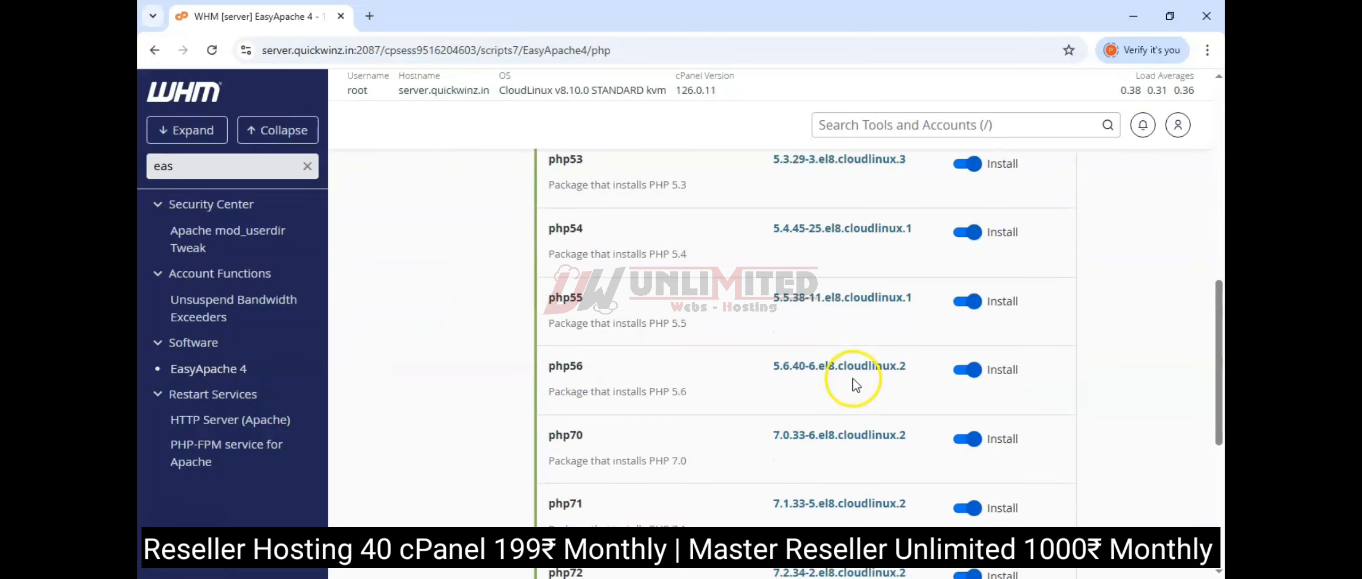
scroll(851, 379, "up", 6)
scroll(850, 377, "up", 5)
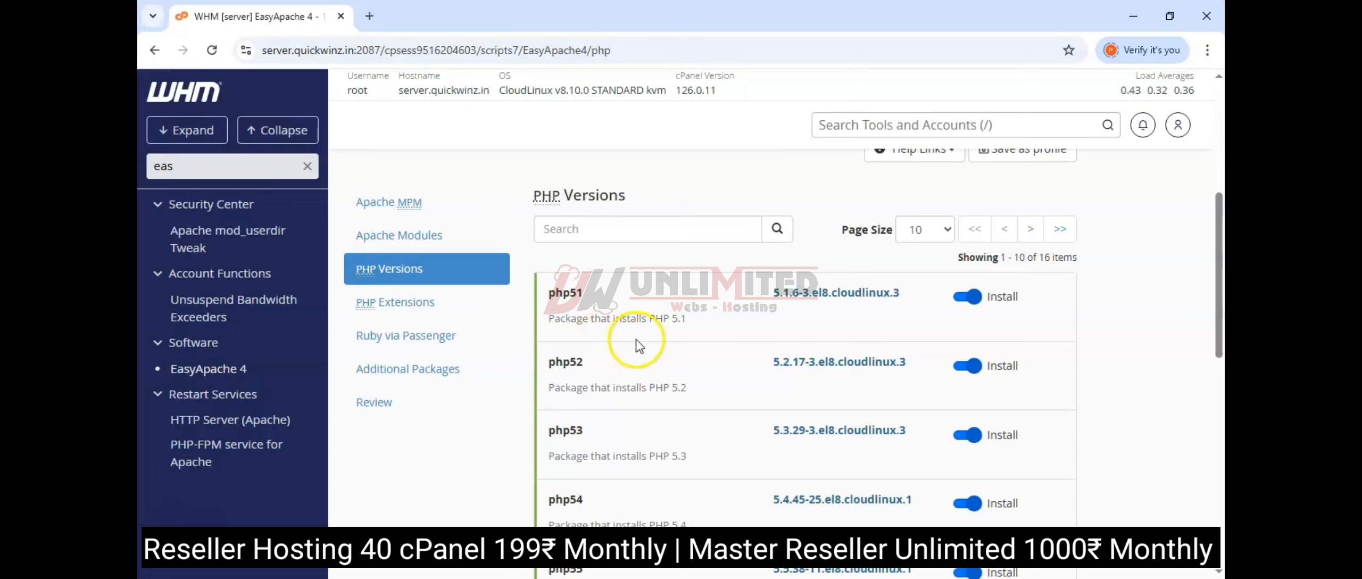
scroll(616, 327, "down", 3)
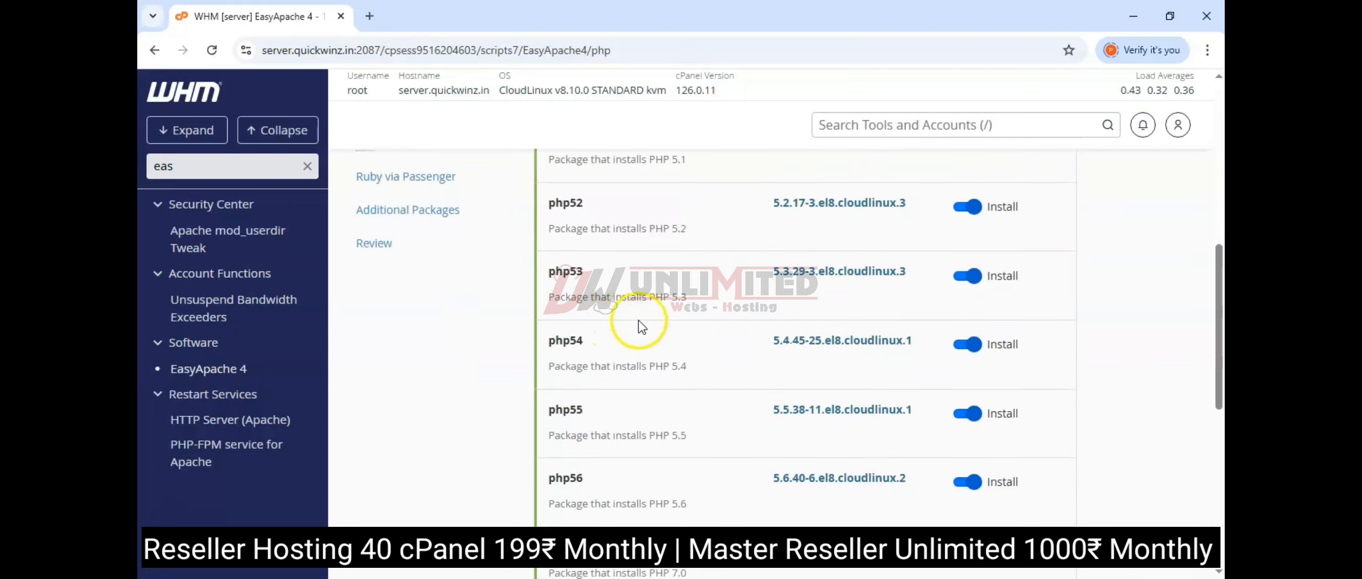
scroll(637, 329, "down", 9)
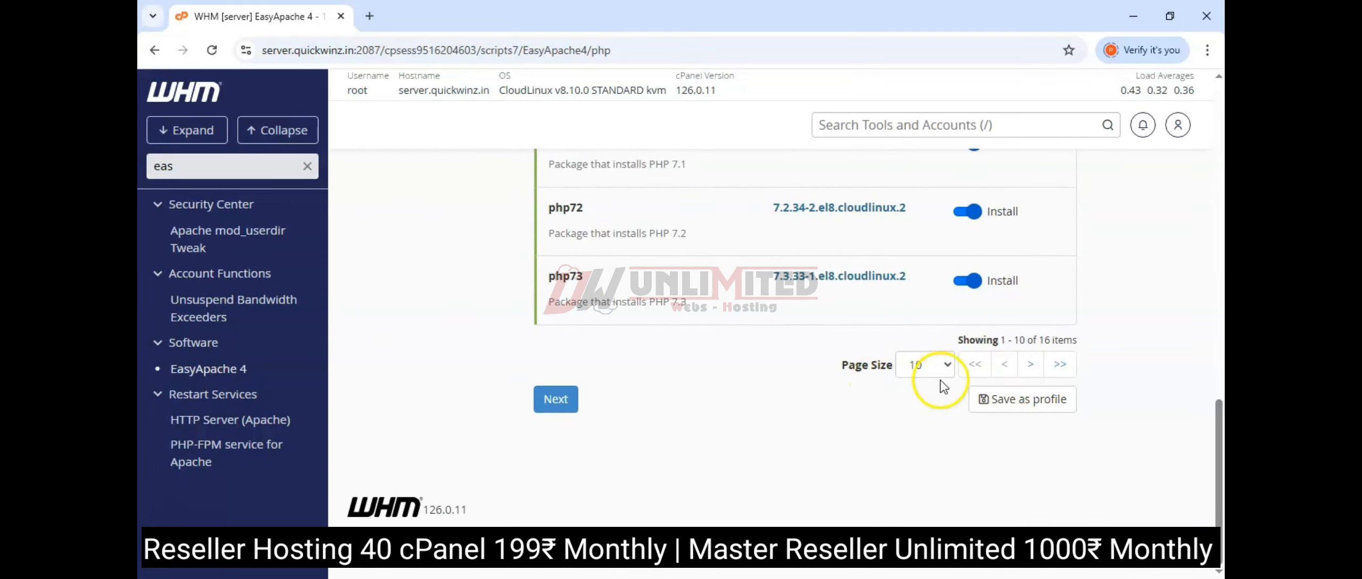
left_click(938, 371)
left_click(929, 417)
scroll(631, 368, "down", 5)
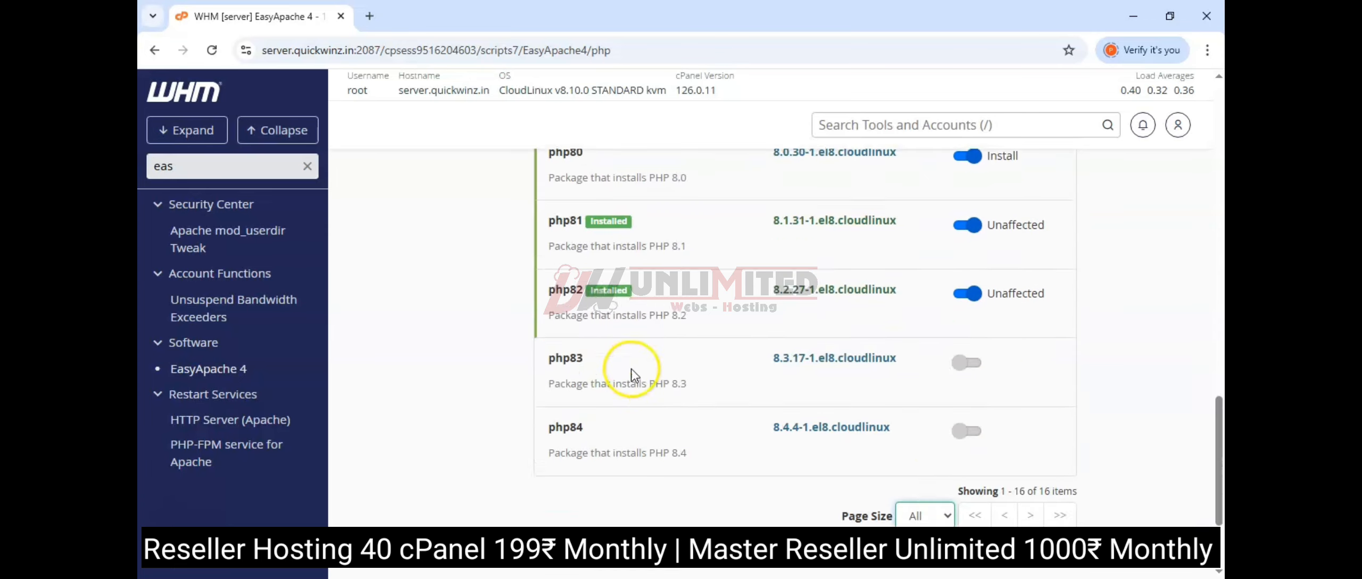
- Select php83 and php84 for installation, accepting the PHP 8.4 and Extensions option for php84
scroll(599, 350, "down", 1)
scroll(611, 335, "up", 1)
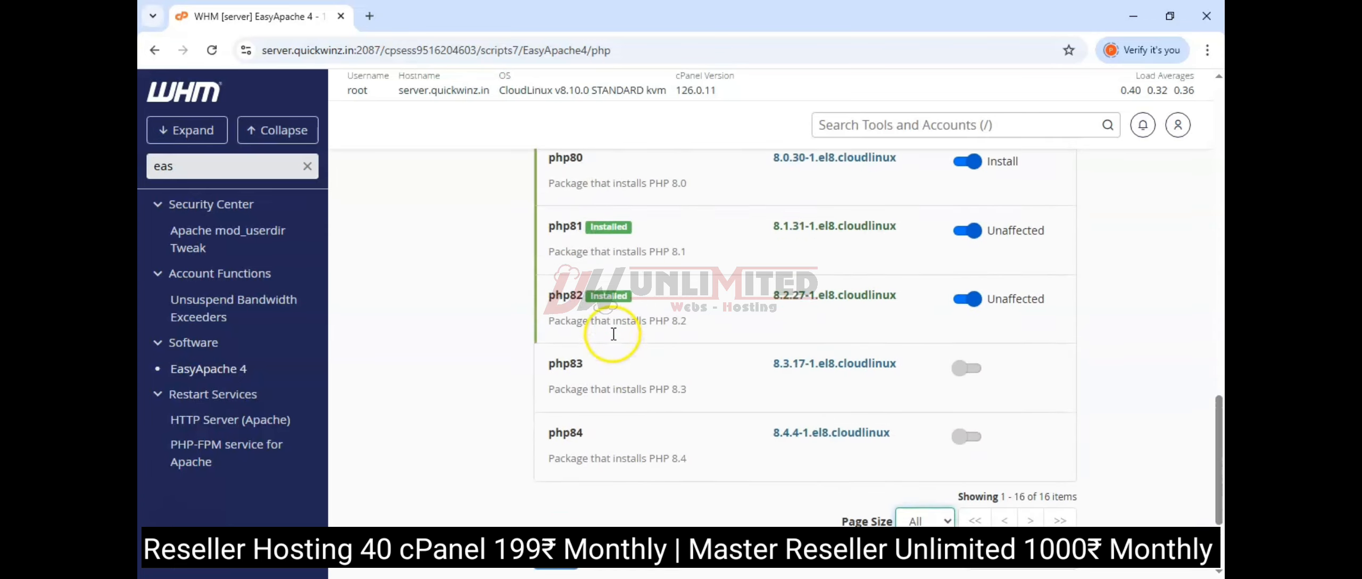
left_click(971, 393)
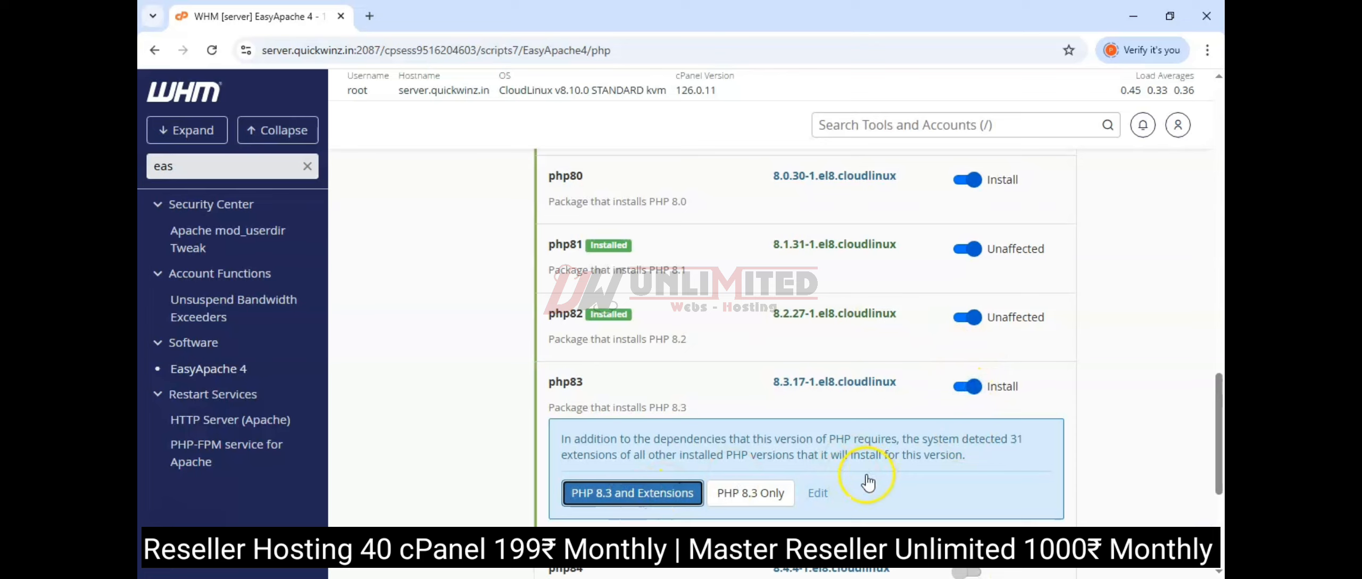
scroll(867, 472, "down", 1)
left_click(963, 374)
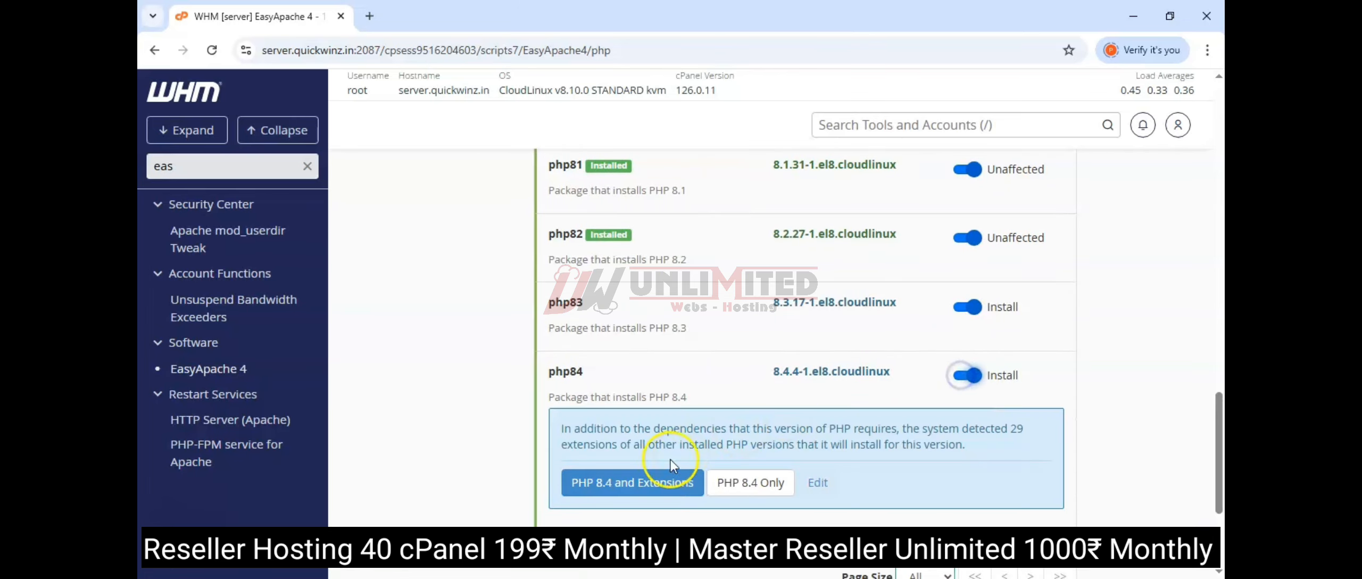
left_click(626, 488)
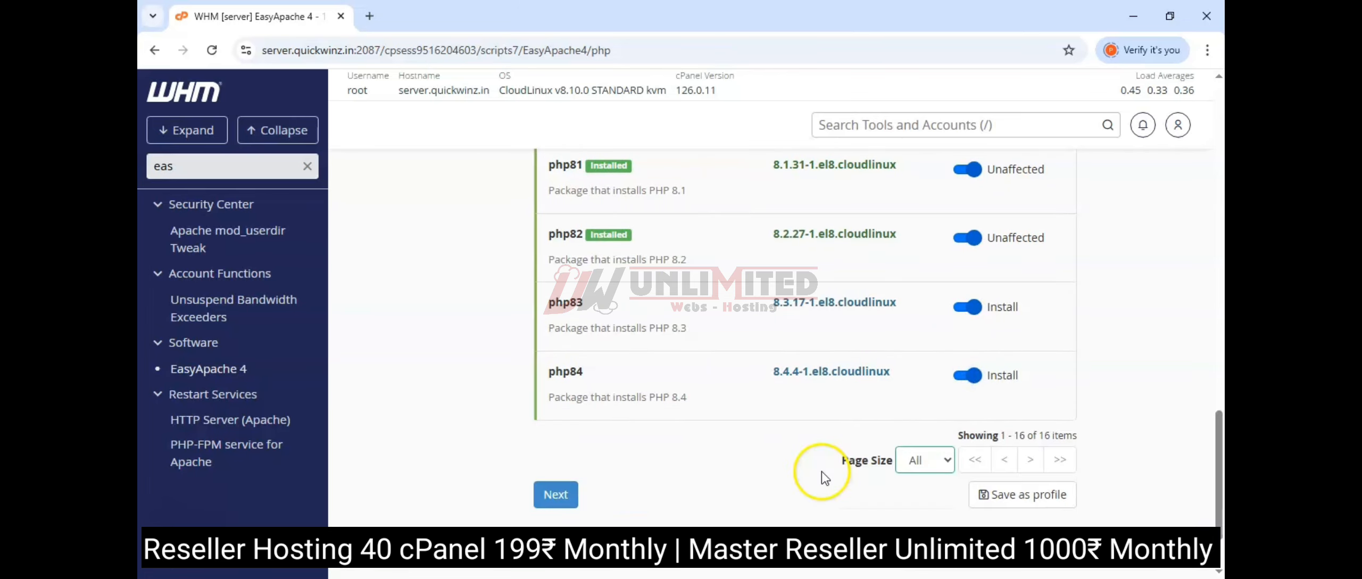
- Proceed to the PHP Extensions stage and filter the extensions by ionc
left_click(555, 494)
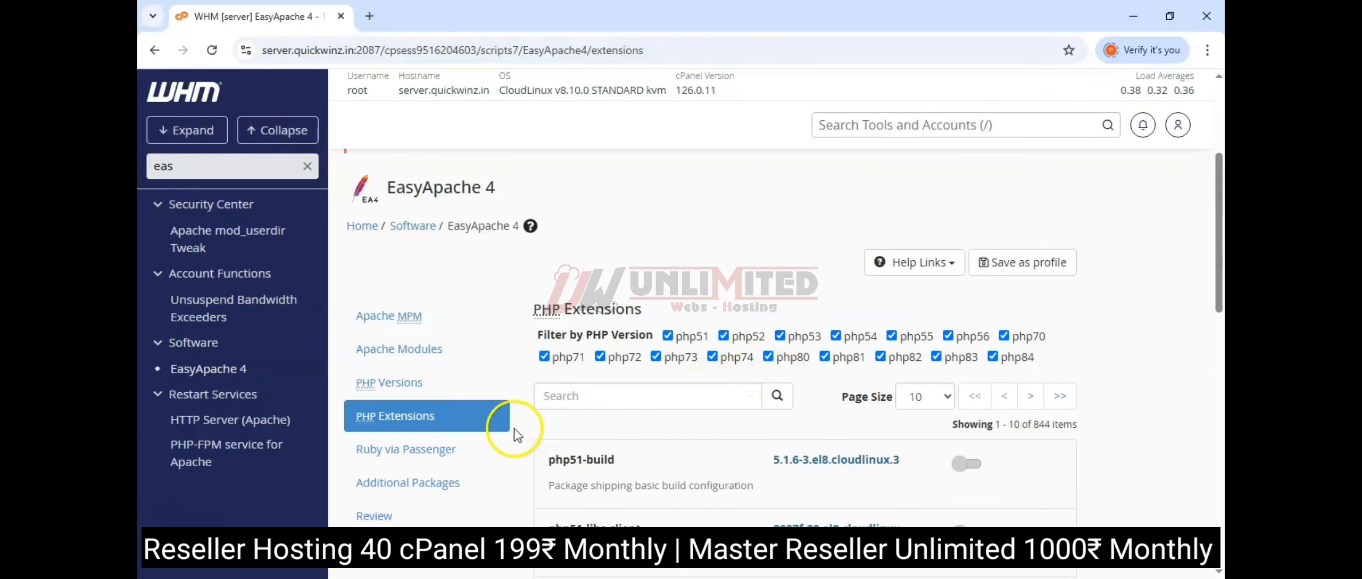
scroll(774, 423, "down", 5)
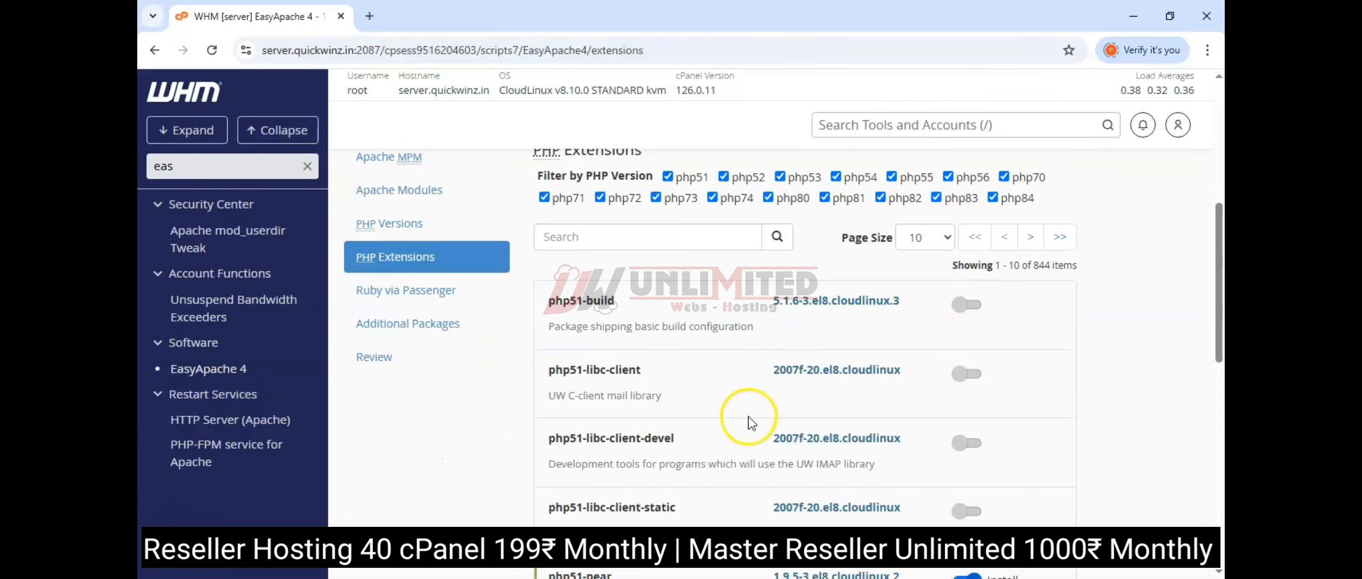
scroll(733, 386, "up", 6)
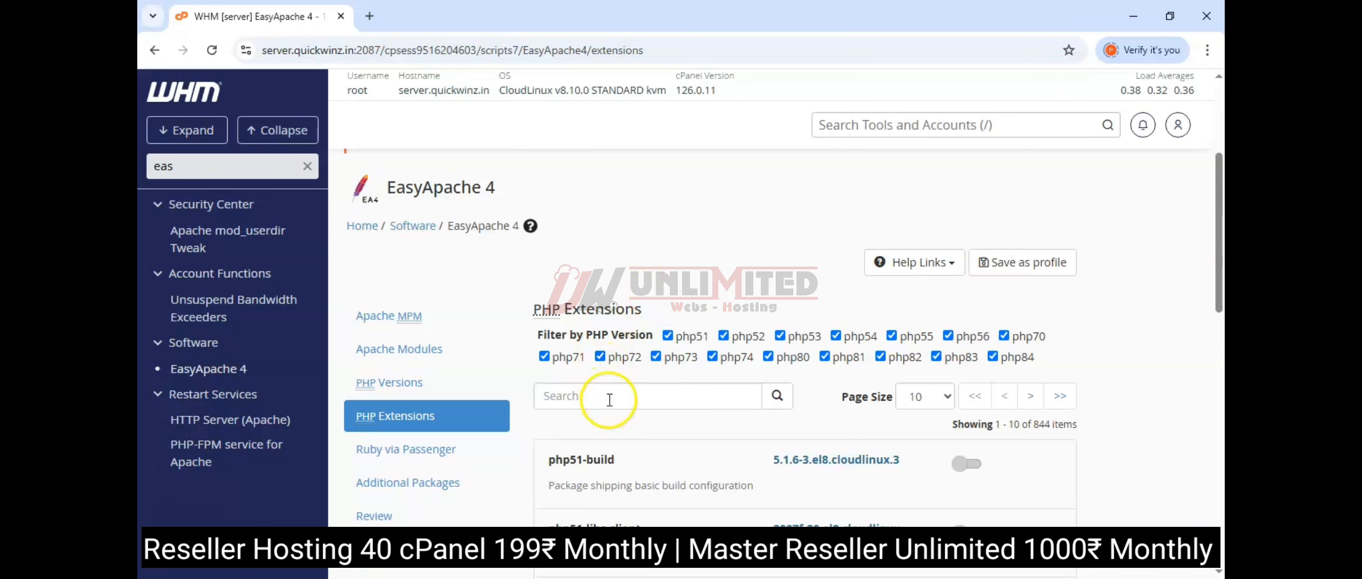
left_click(609, 397)
scroll(609, 399, "up", 4)
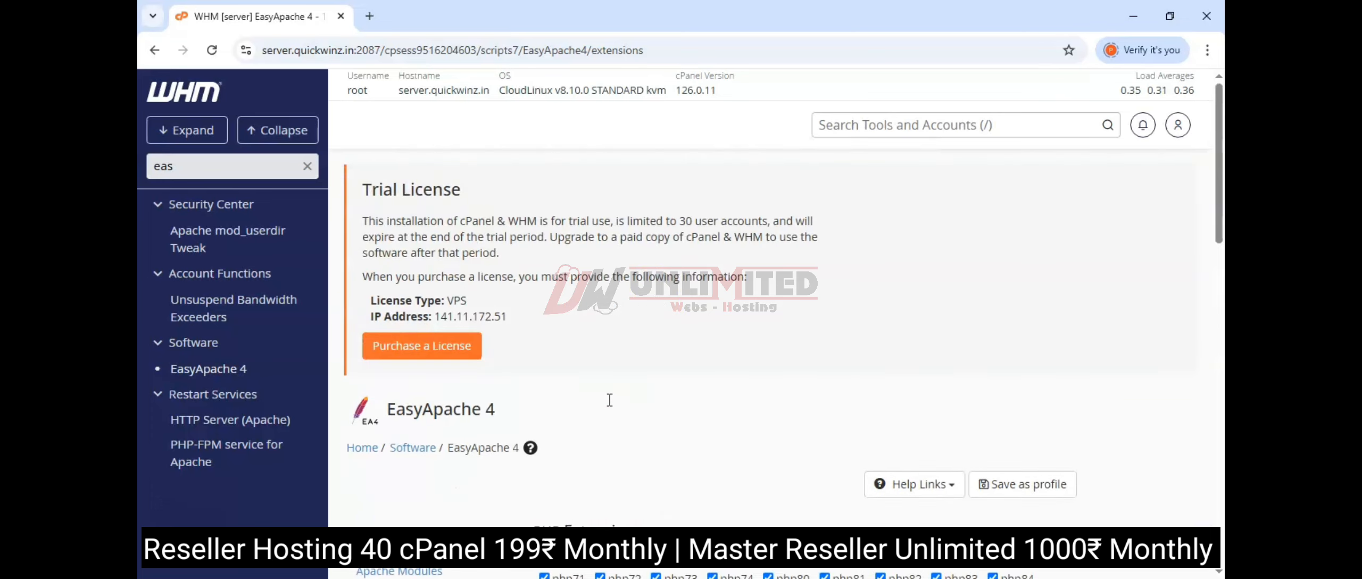
scroll(612, 407, "down", 1)
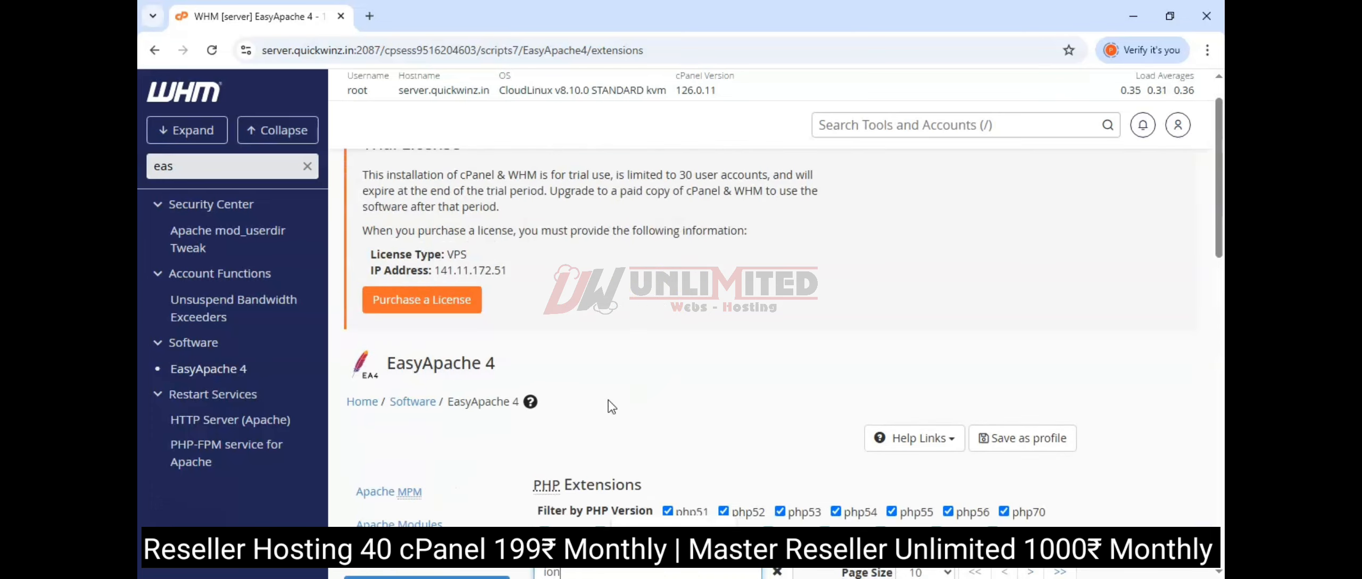
left_click(603, 381)
scroll(601, 373, "down", 9)
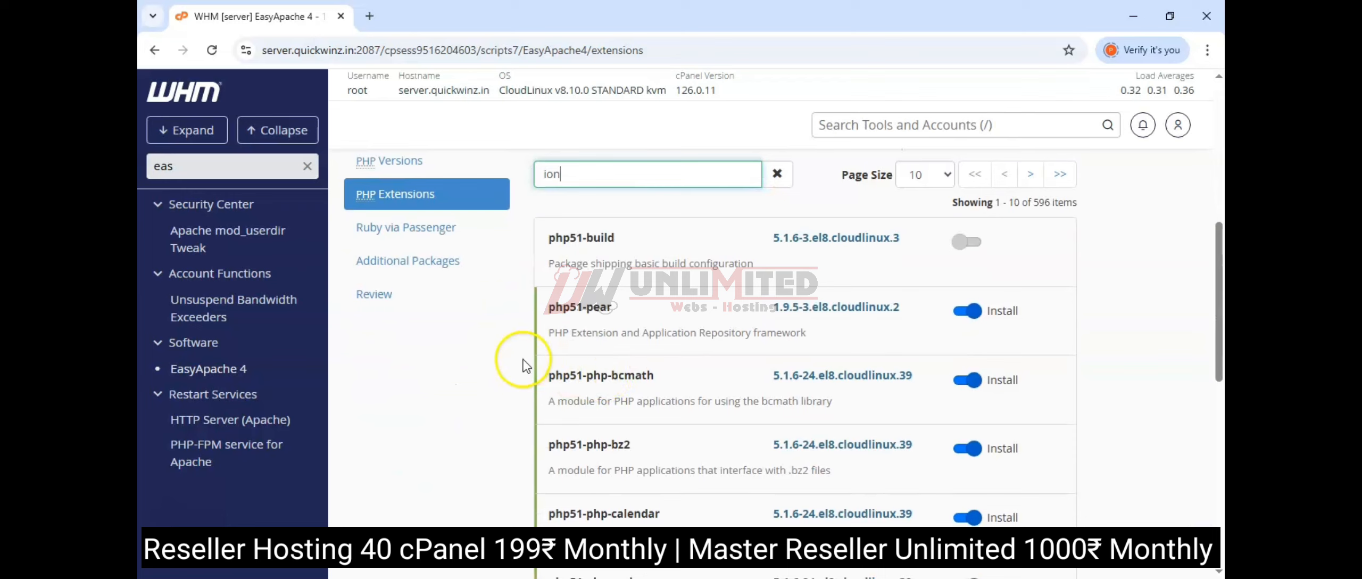
scroll(527, 351, "down", 1)
left_click(558, 311)
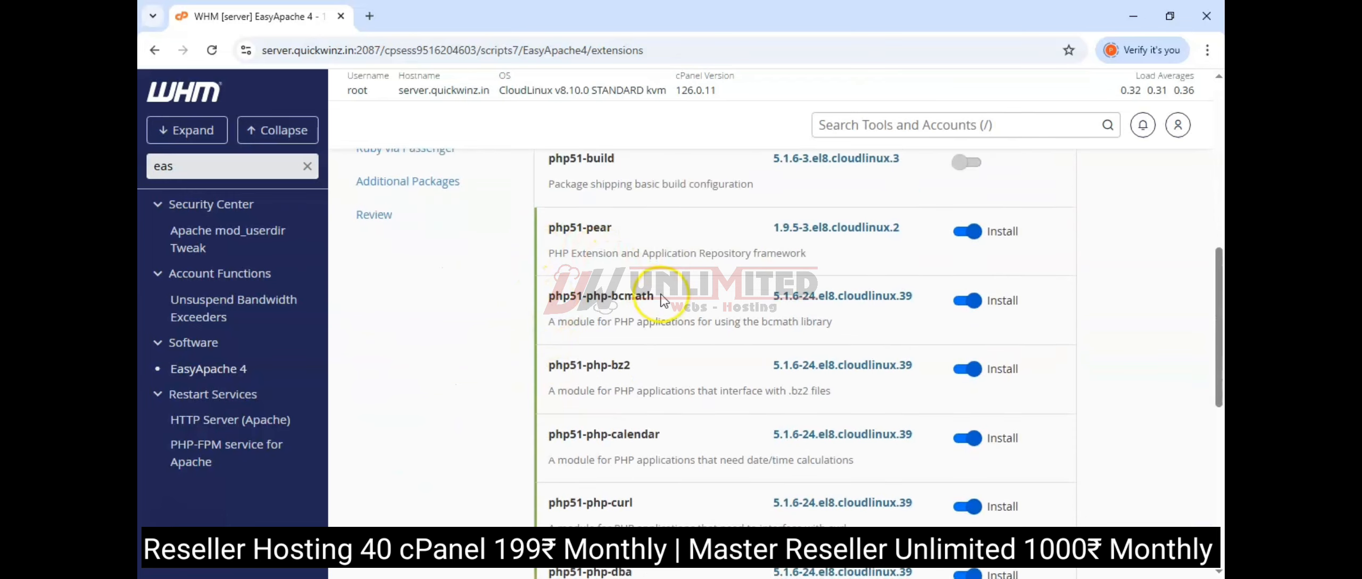
type("ion")
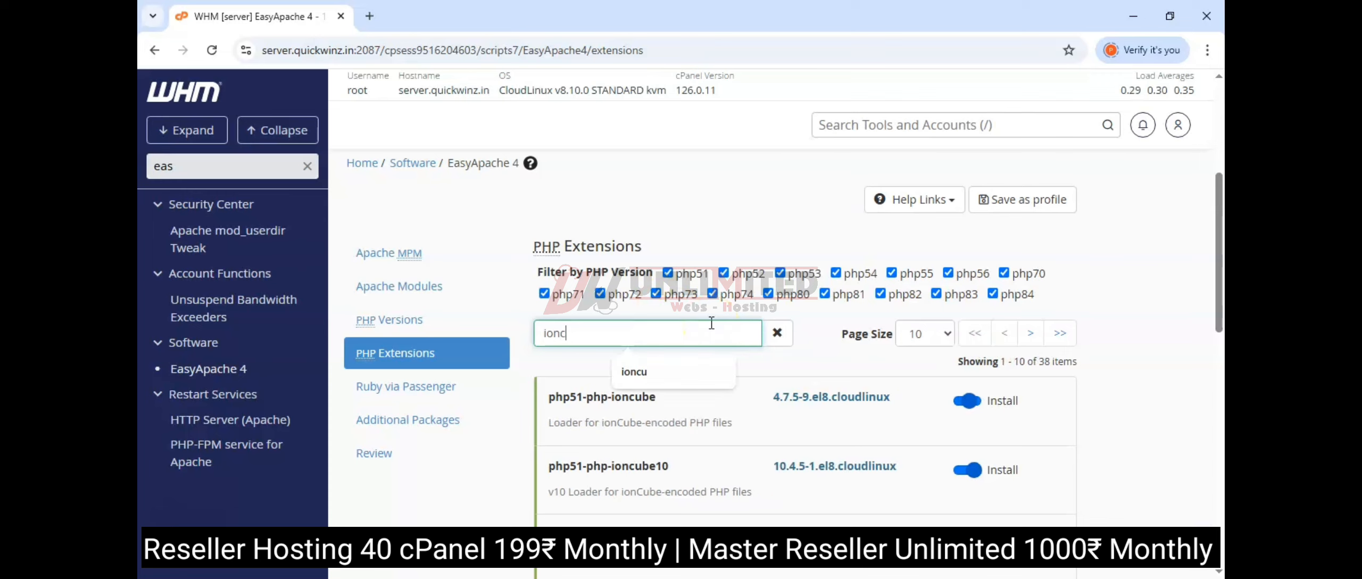
type("c")
- Set the page size to All for the filtered ionCube extensions and review the loaders down to the PHP 8.1 entries
scroll(790, 379, "down", 3)
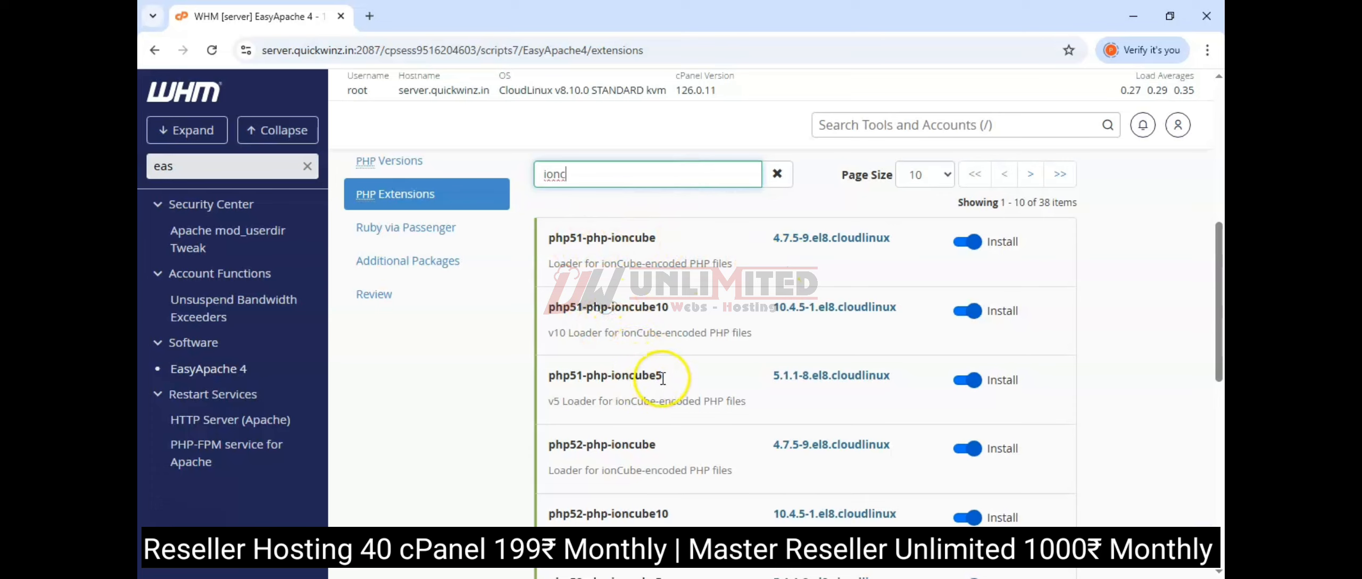
scroll(663, 379, "down", 3)
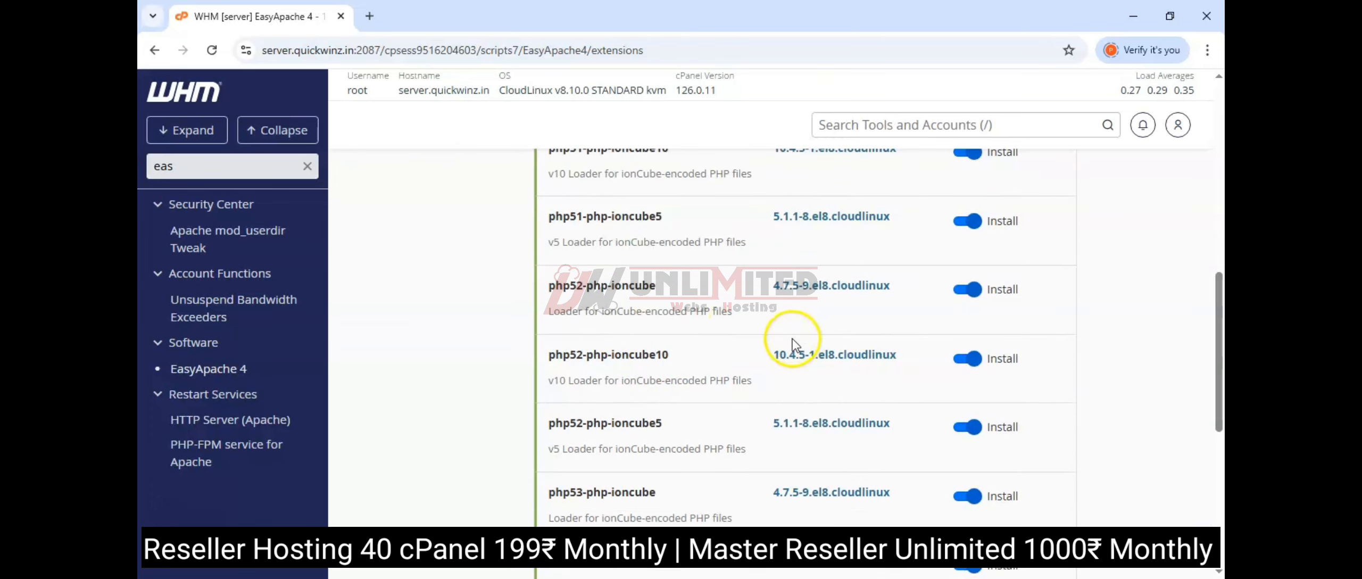
scroll(791, 341, "down", 3)
scroll(653, 374, "down", 3)
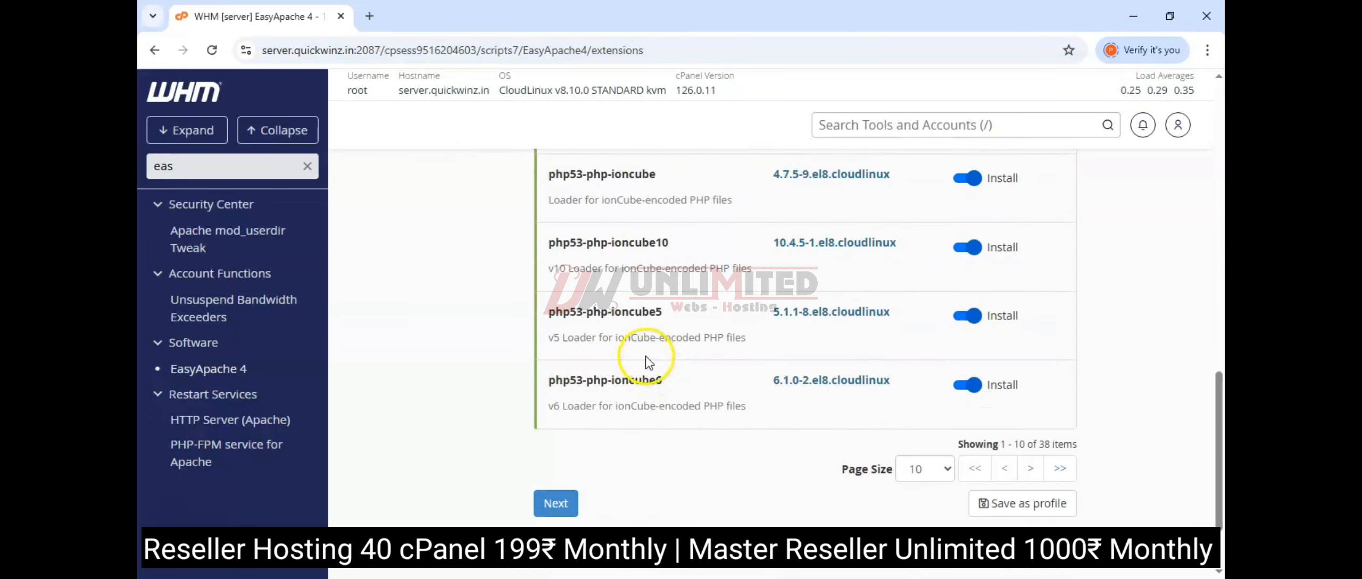
left_click(950, 470)
left_click(929, 519)
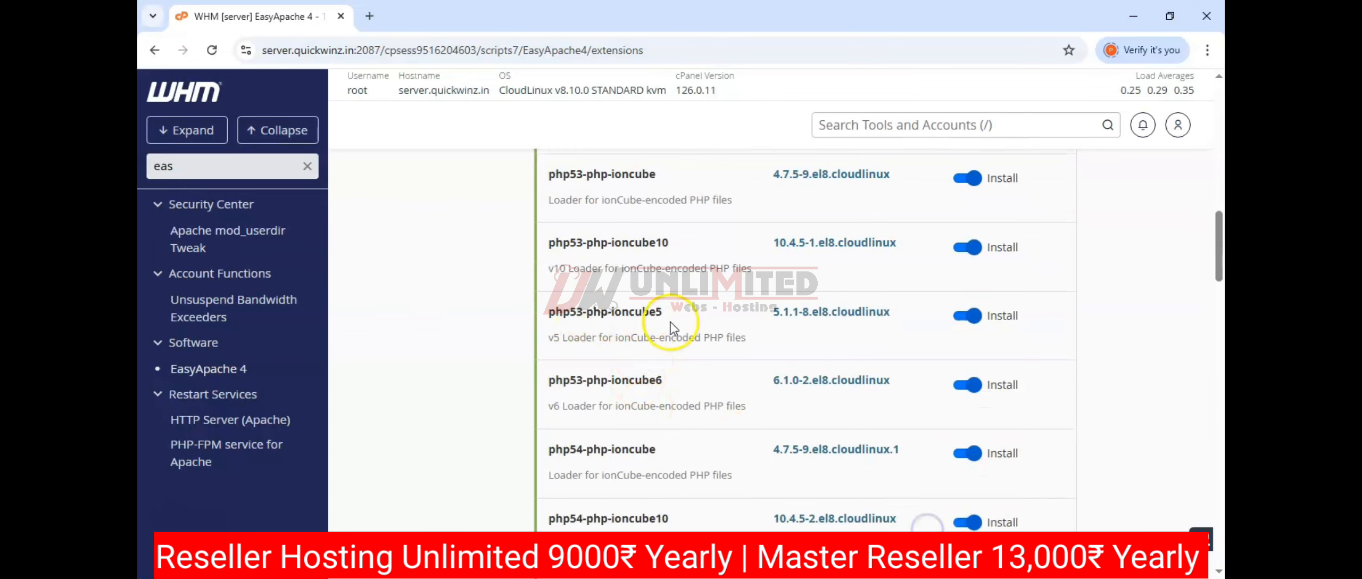
scroll(681, 327, "down", 5)
scroll(681, 328, "down", 5)
scroll(681, 328, "down", 5)
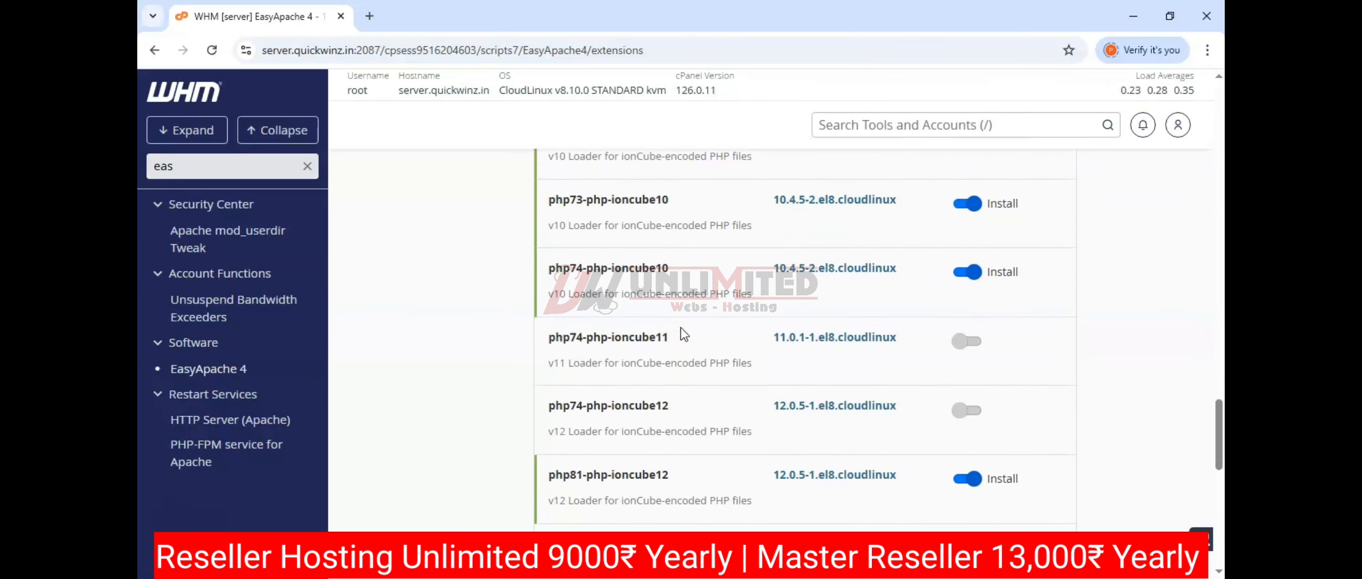
scroll(681, 328, "down", 5)
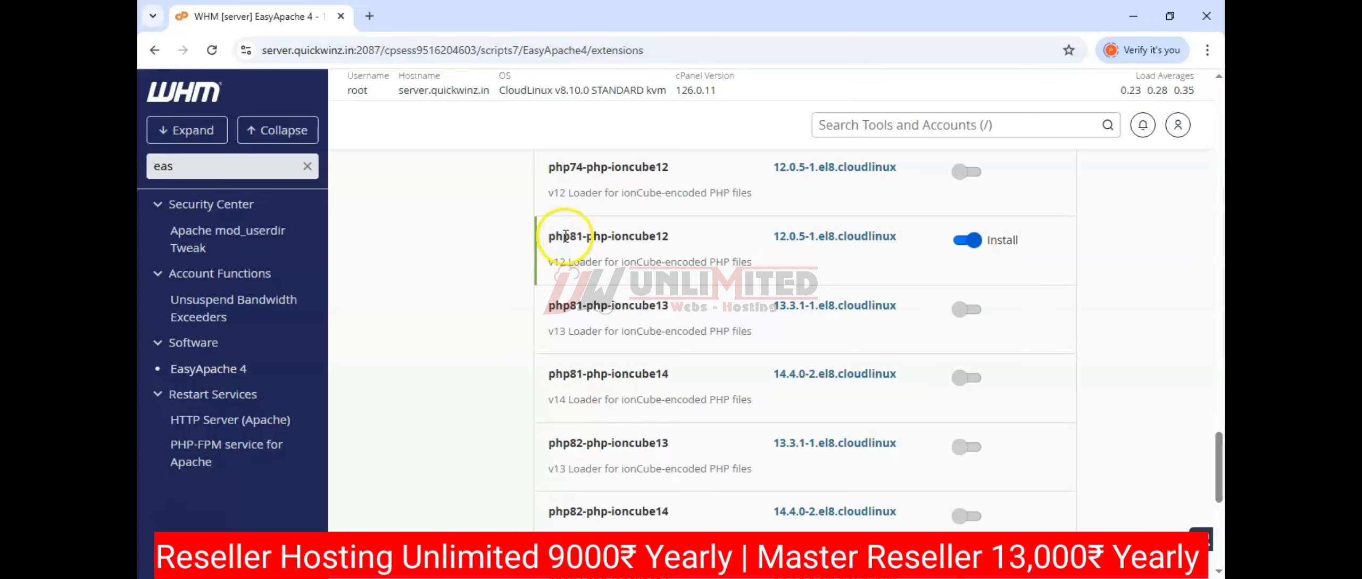
- Select php81-php-ioncube13 and accept the removal of the conflicting php81-php-ioncube12
left_click_drag(563, 236, 659, 236)
left_click(964, 308)
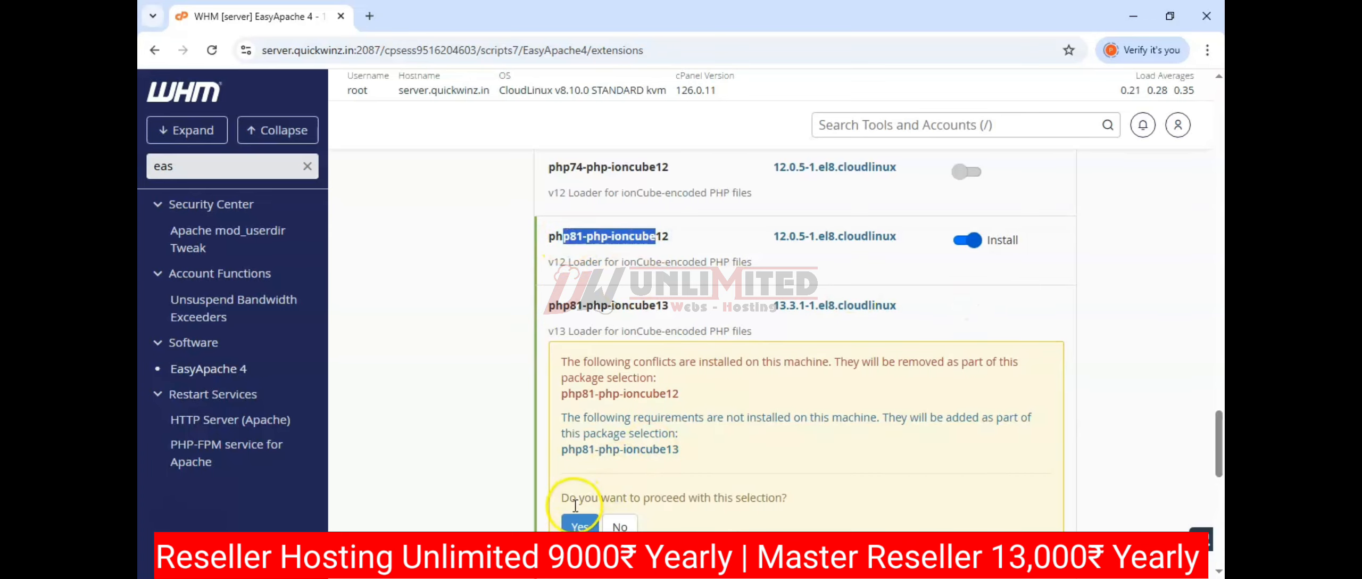
left_click(572, 524)
scroll(665, 298, "down", 2)
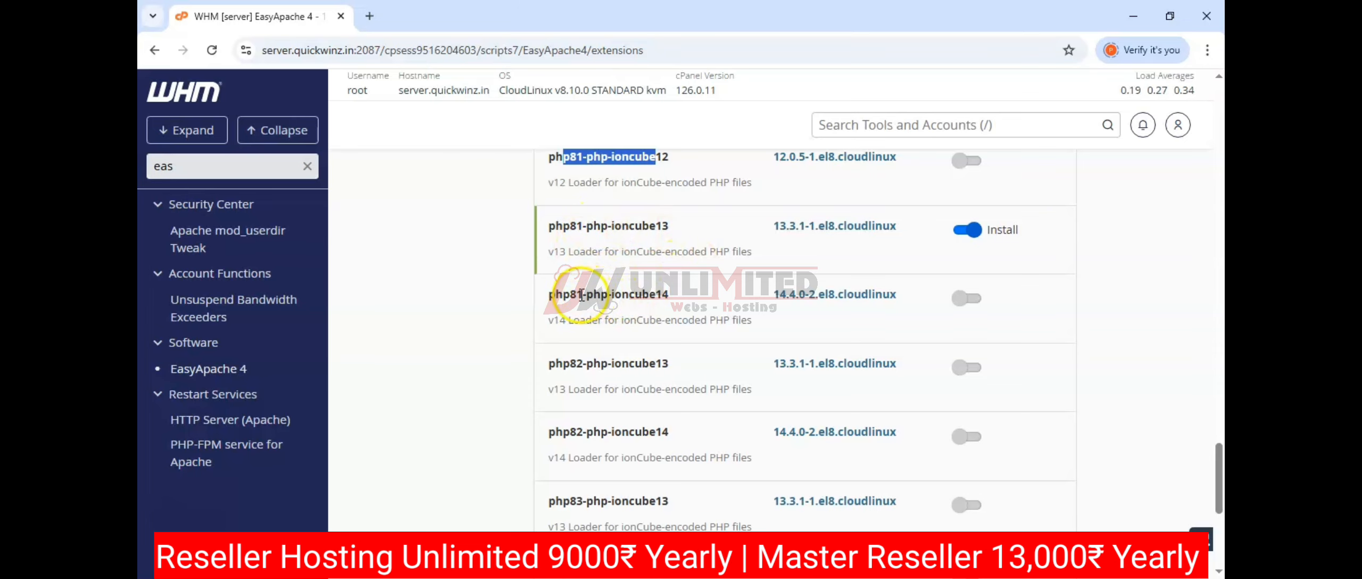
- Select the ioncube14 loaders for php81, php82, php83 and php84, accepting the removal of the conflicting PHP 8.1 loader
left_click(966, 298)
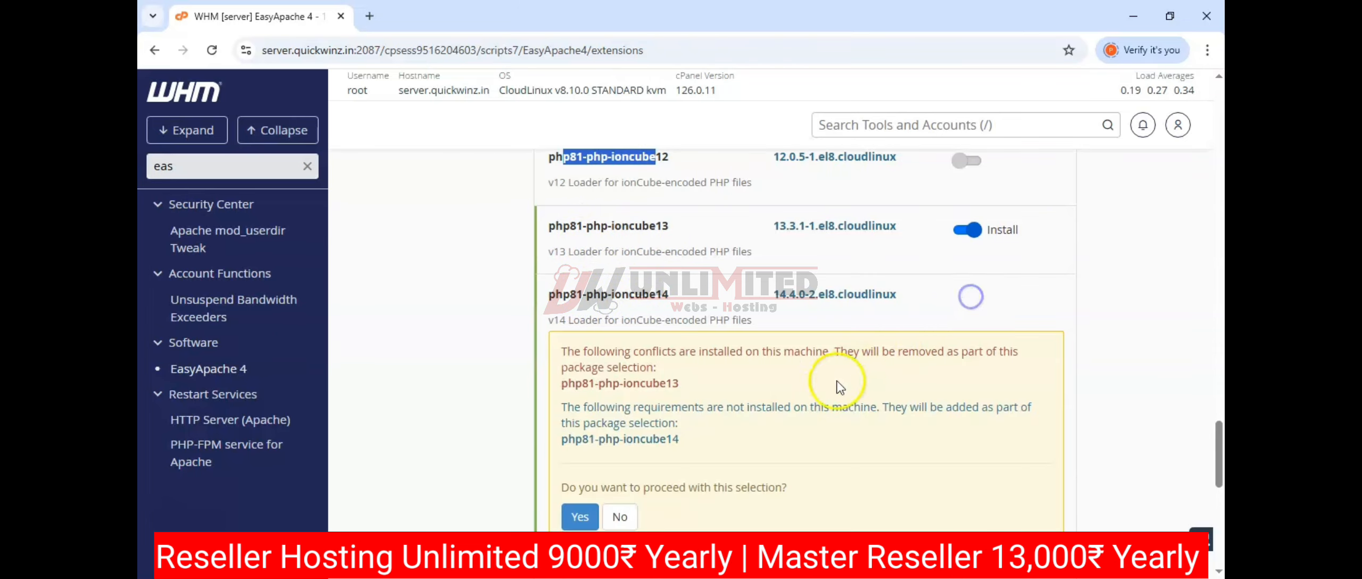
left_click(580, 516)
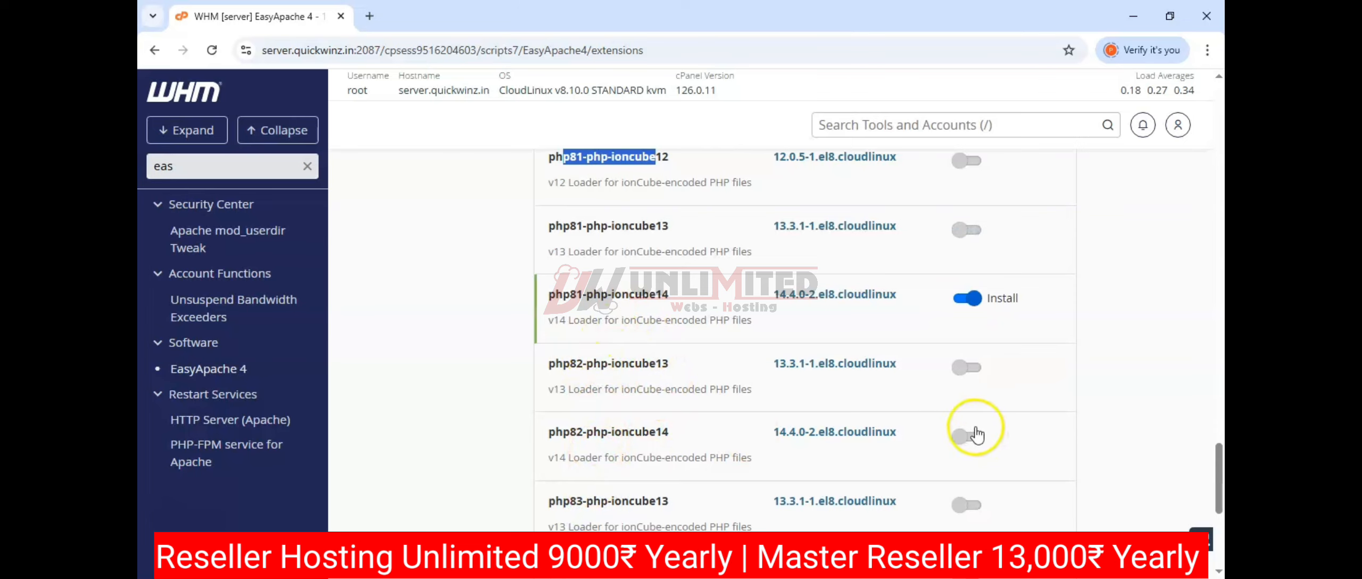
left_click(961, 438)
scroll(887, 426, "down", 3)
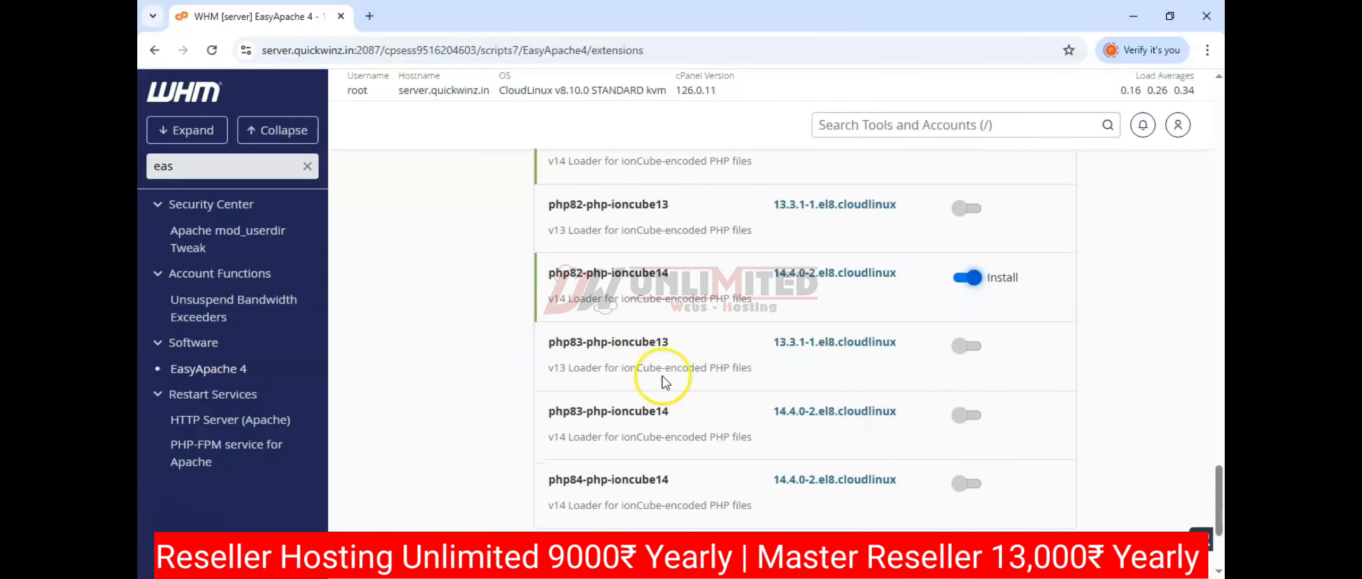
left_click(965, 416)
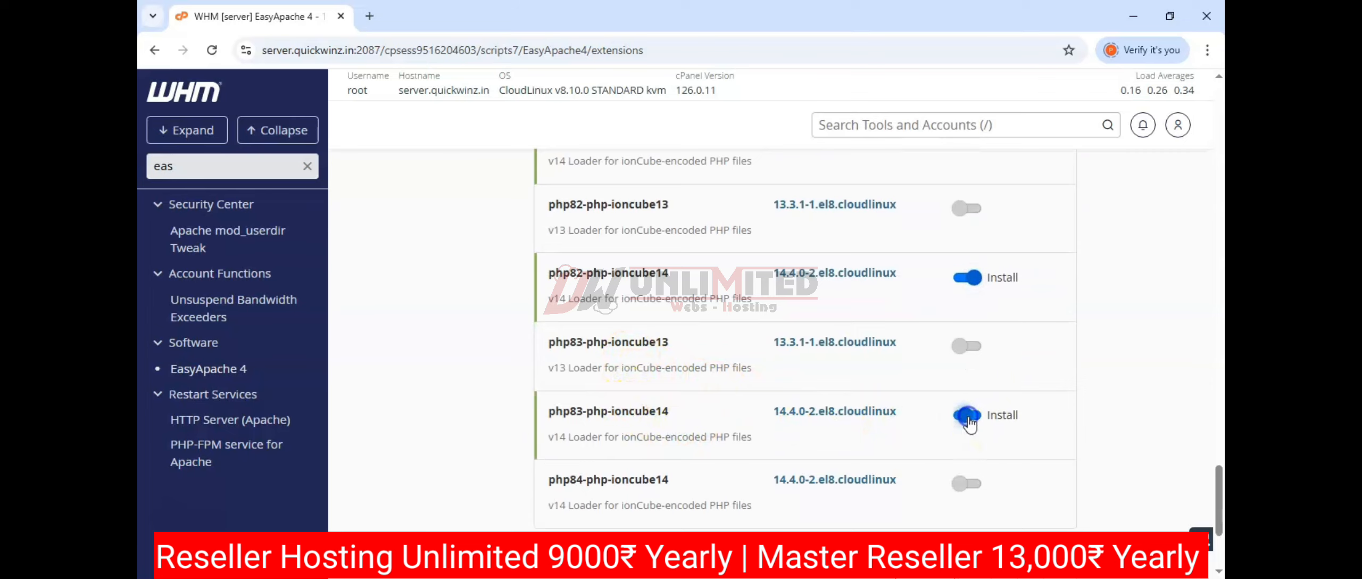
left_click(964, 484)
scroll(790, 427, "up", 8)
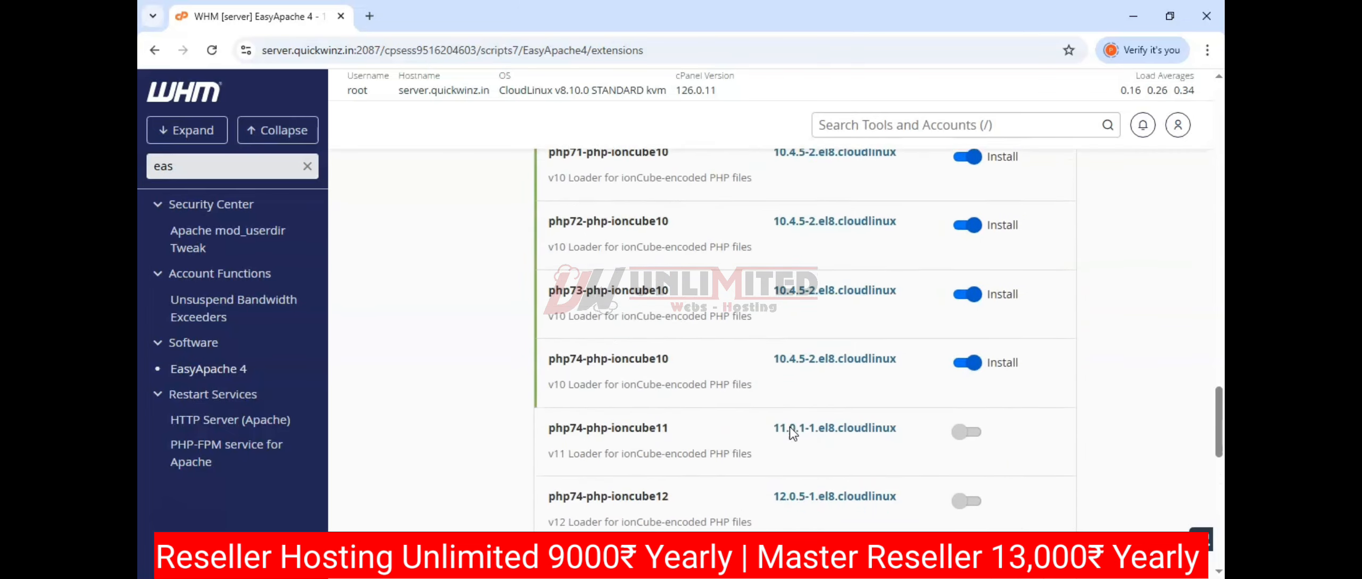
scroll(791, 426, "up", 10)
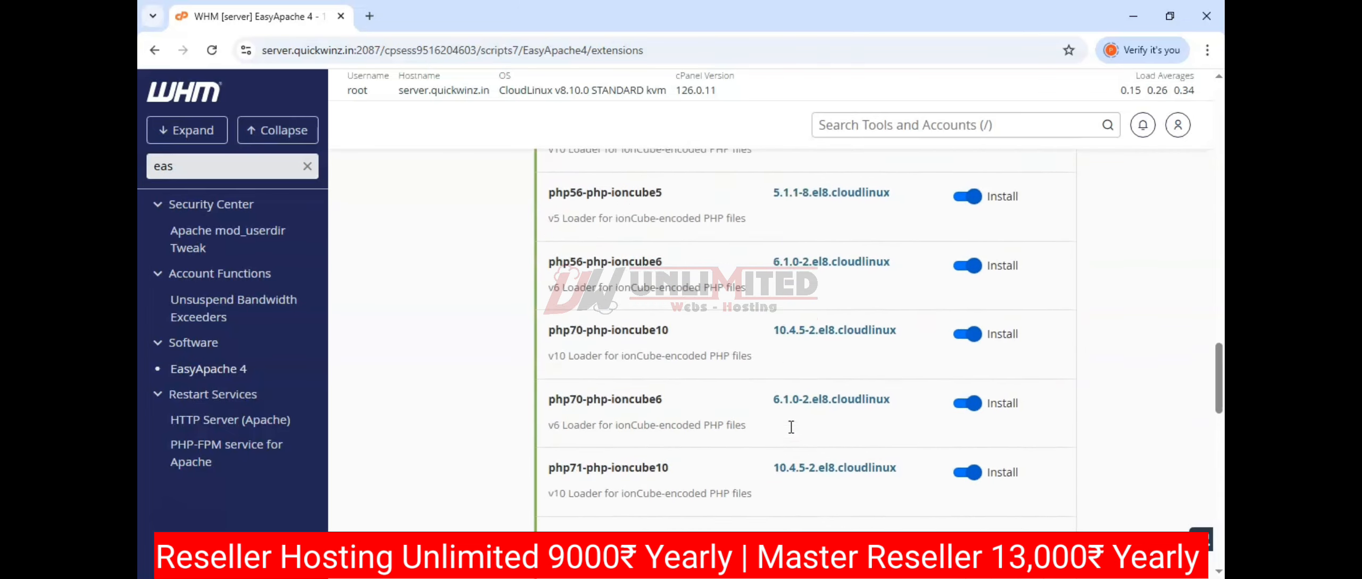
- Replace the ionc filter and search the PHP extensions for libc packages
scroll(596, 347, "up", 14)
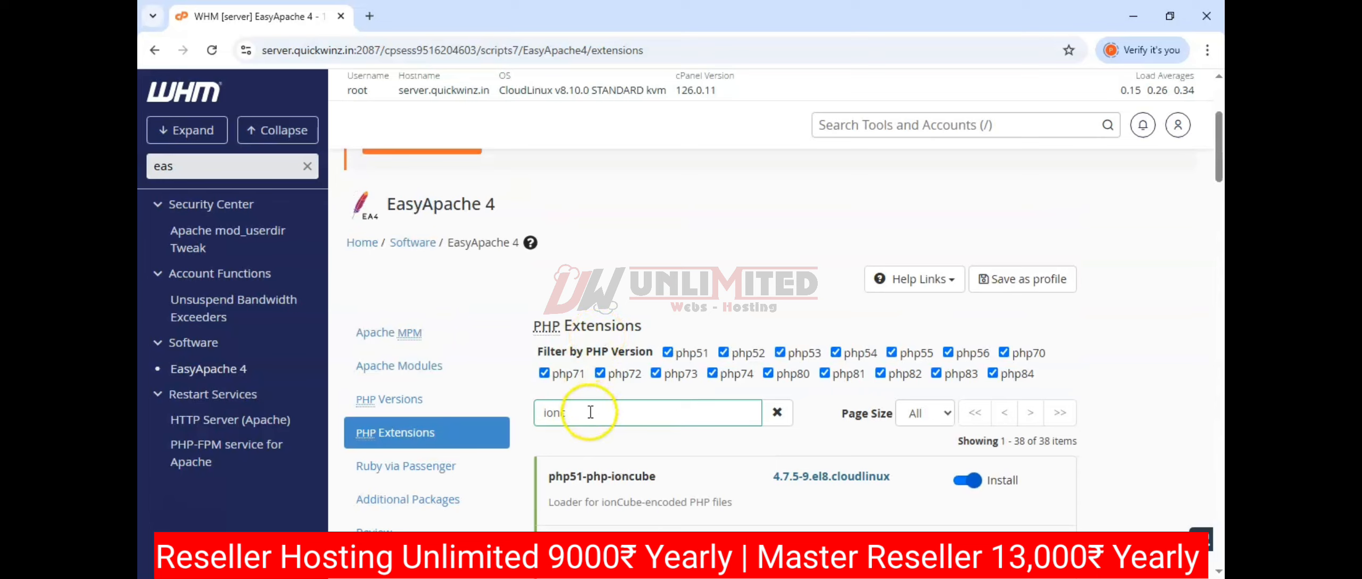
left_click_drag(590, 413, 509, 437)
type("lib")
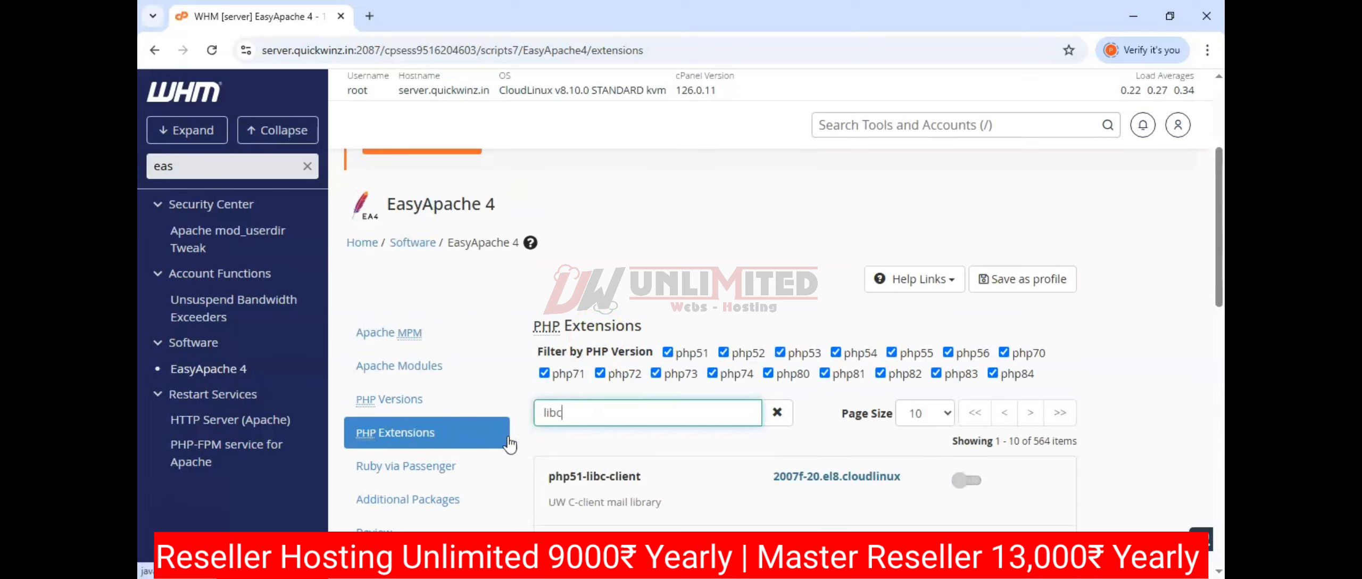
type("c_cc")
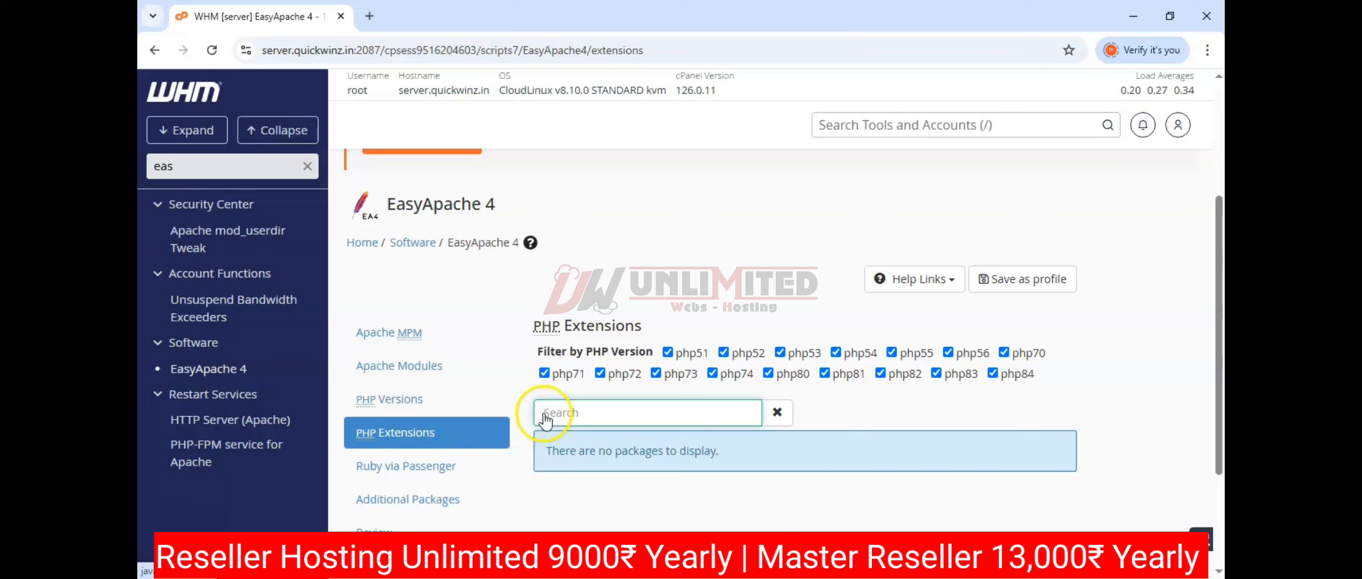
- Search the PHP extensions for pear across all PHP versions
left_click(582, 413)
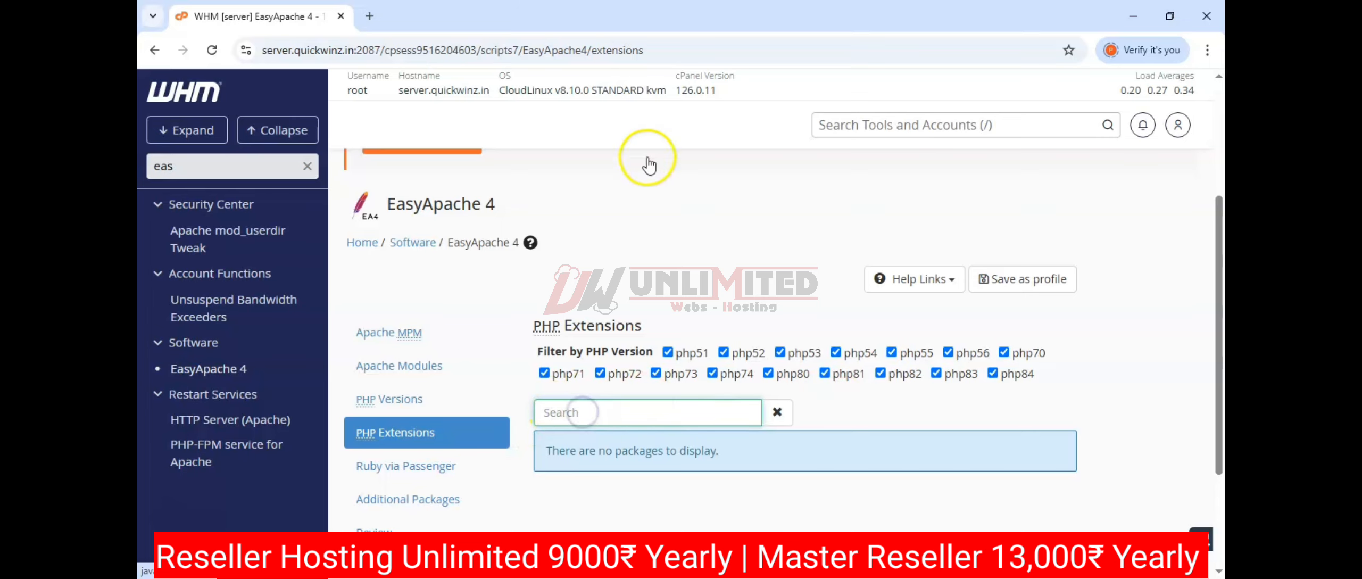
scroll(580, 388, "down", 3)
left_click(570, 245)
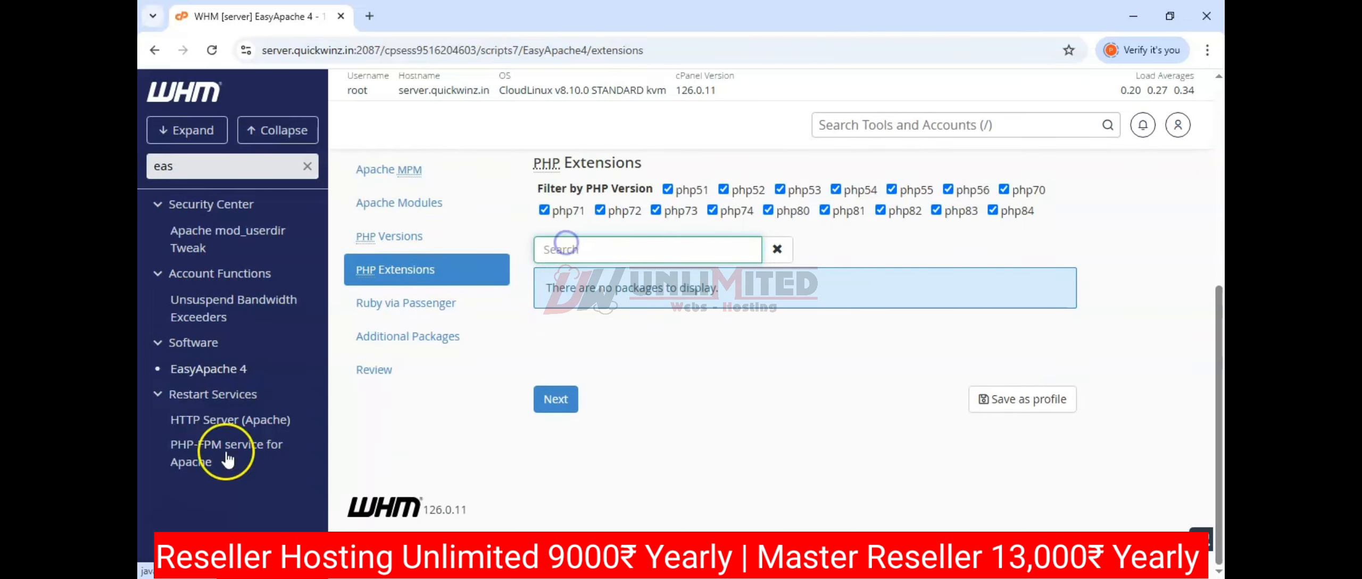
left_click(556, 219)
type("pear")
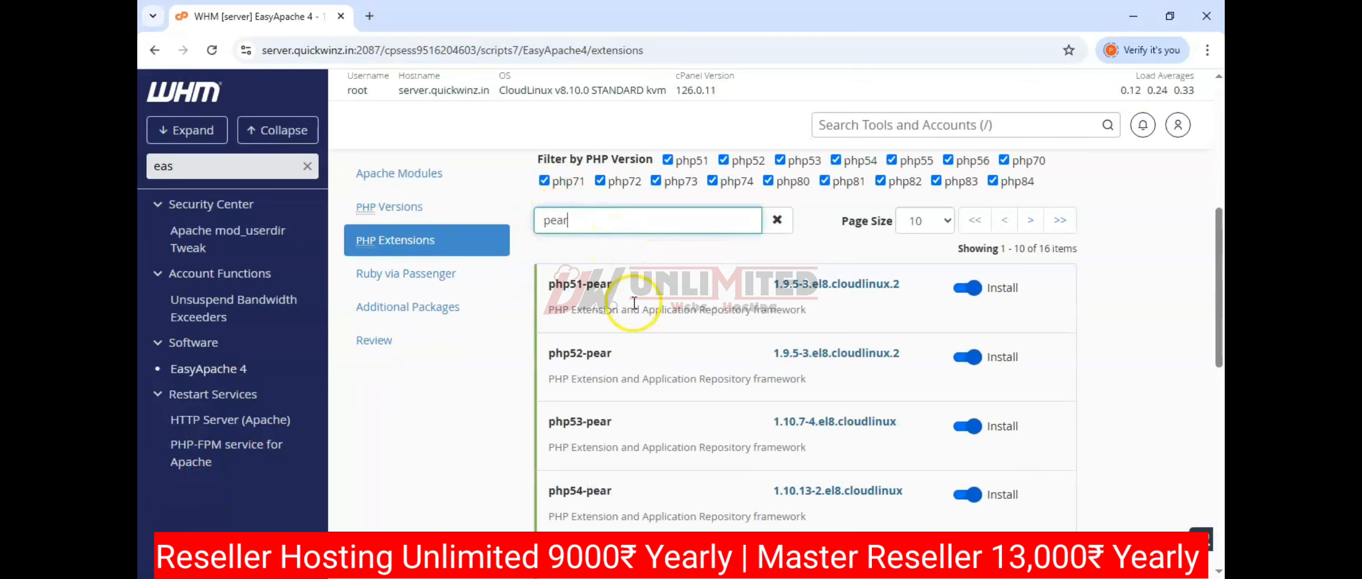
- Filter the PHP extensions by php-bcma and check the install state of the bcmath modules
key("BackSpace")
key("BackSpace")
key("BackSpace")
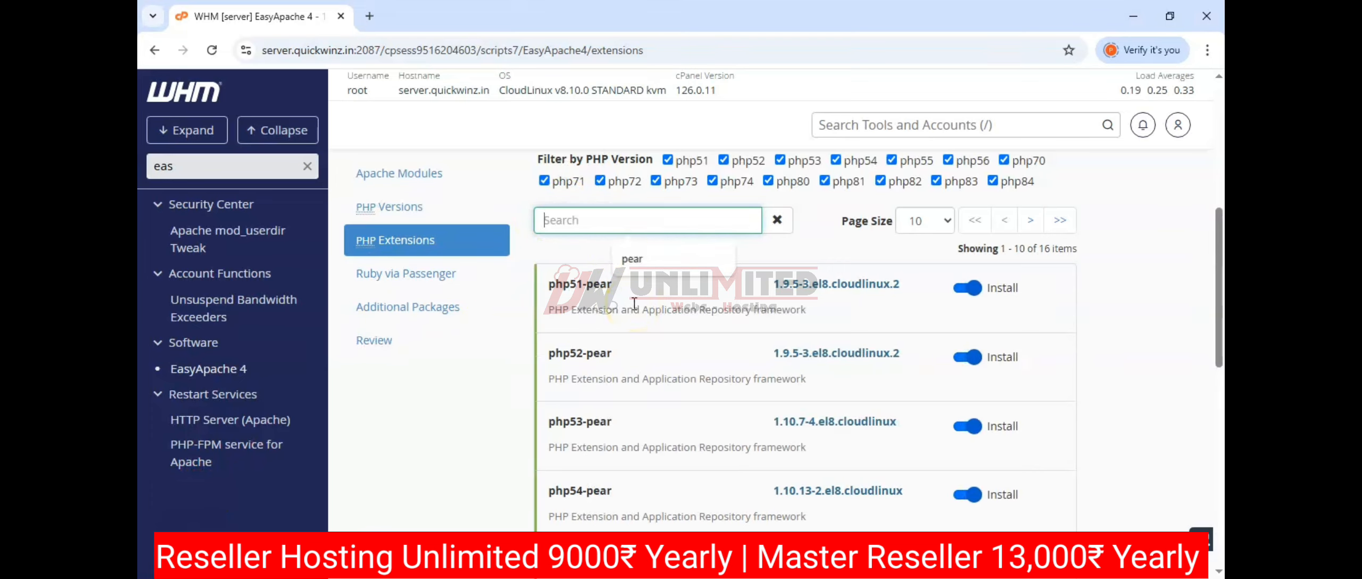
type("php")
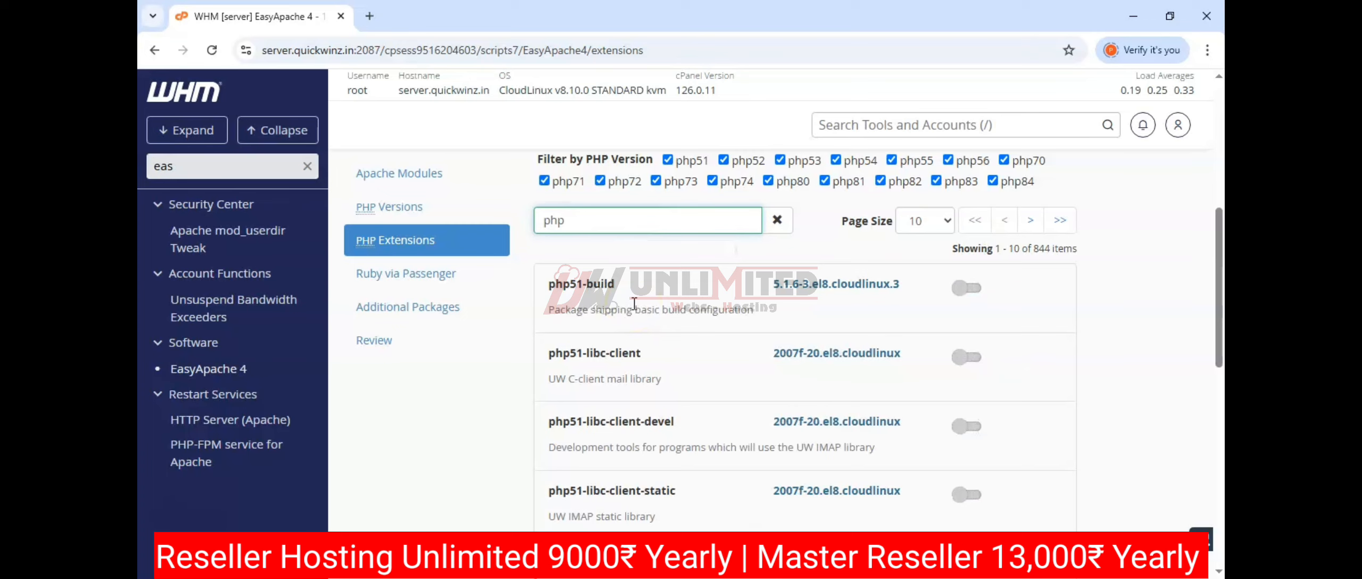
type("-bcma")
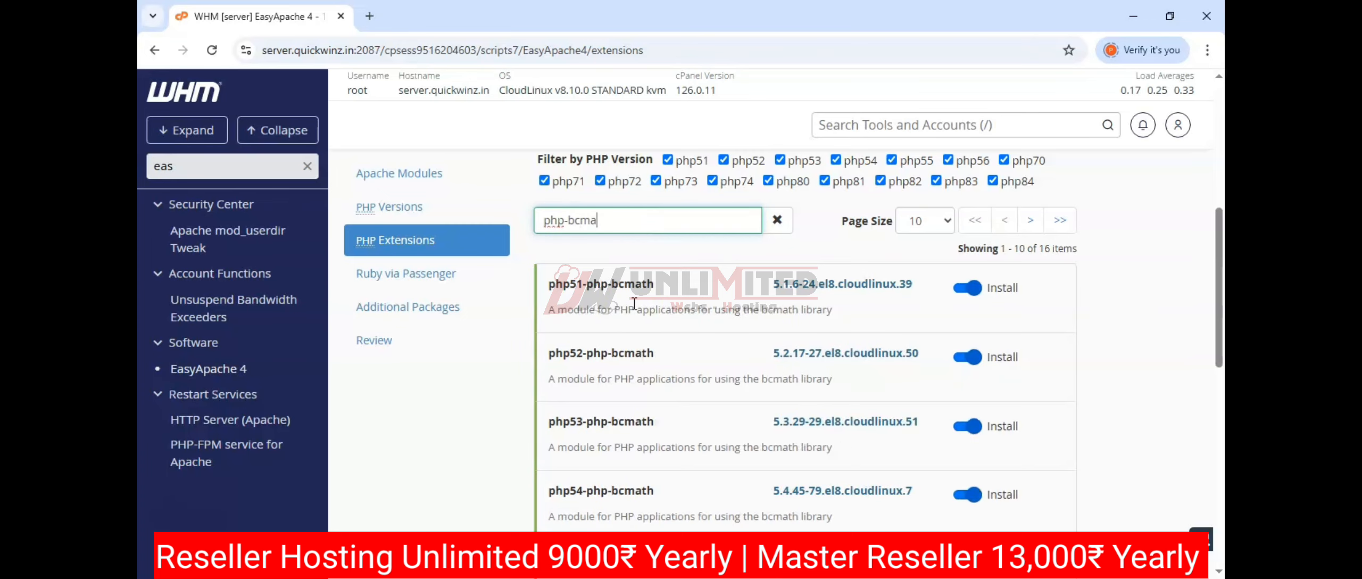
scroll(771, 381, "down", 5)
scroll(771, 381, "up", 8)
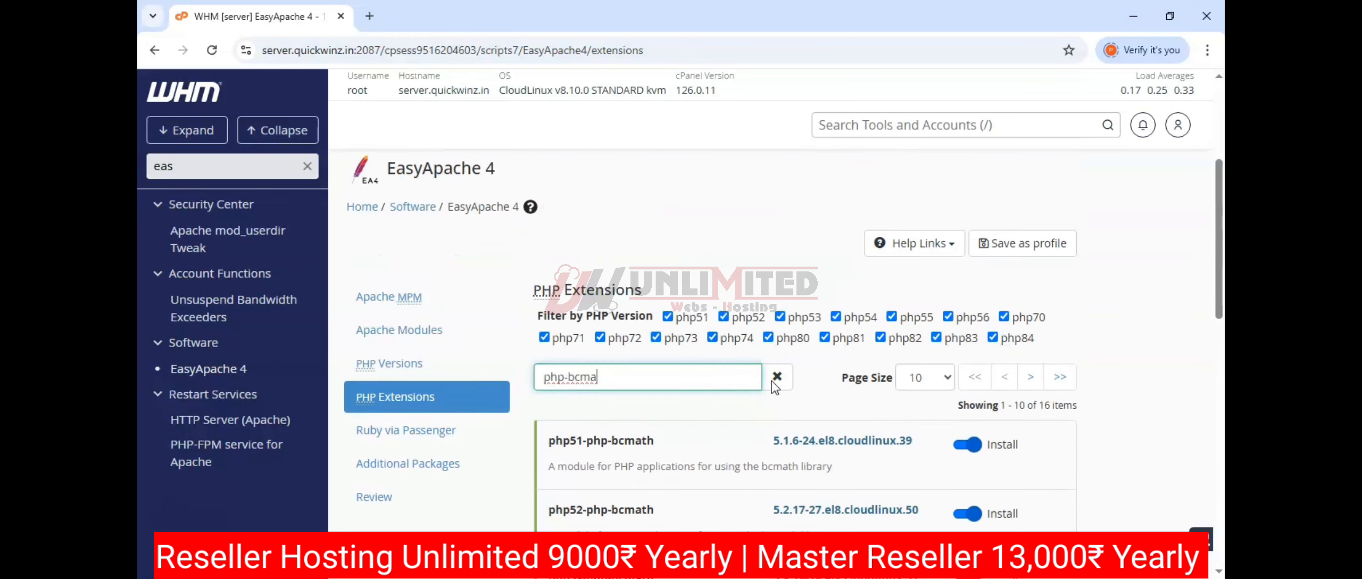
- Change the extension filter to php-cal and check the calendar modules
left_click(733, 367)
key("BackSpace")
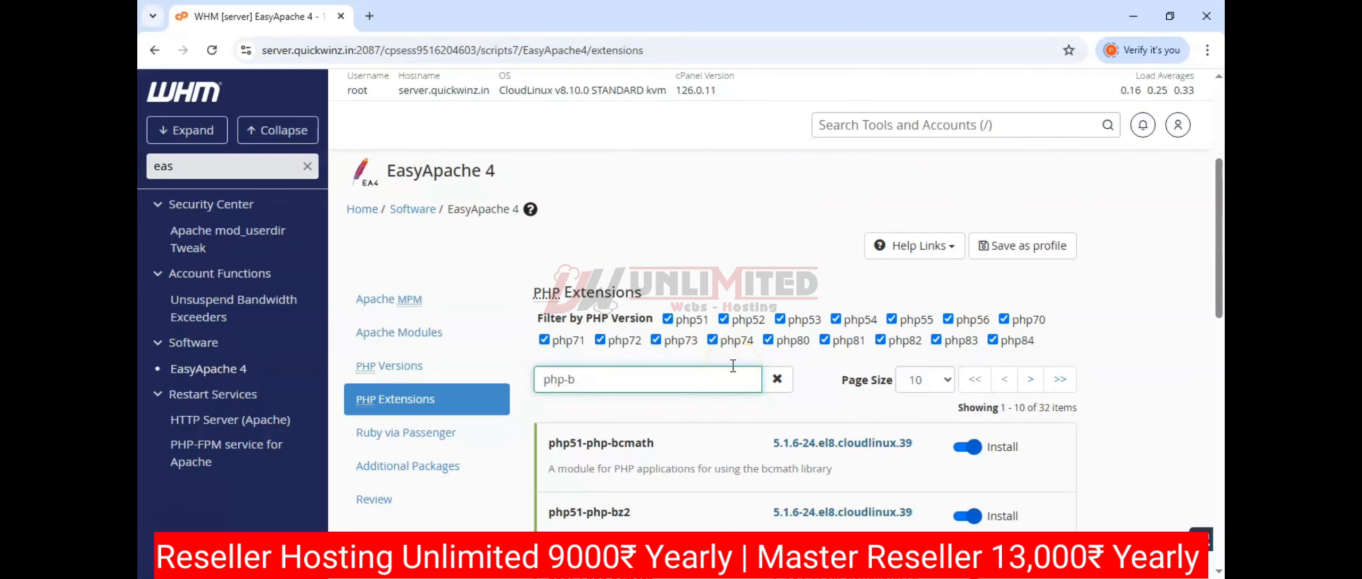
key("BackSpace")
type("cal")
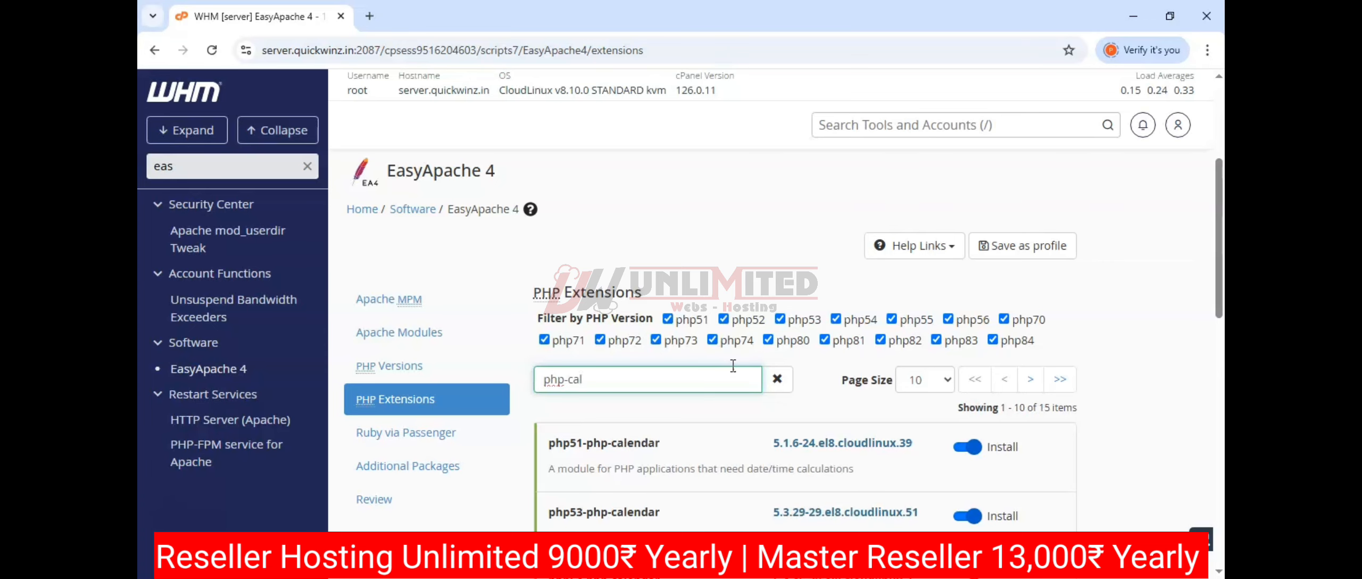
scroll(733, 368, "down", 1)
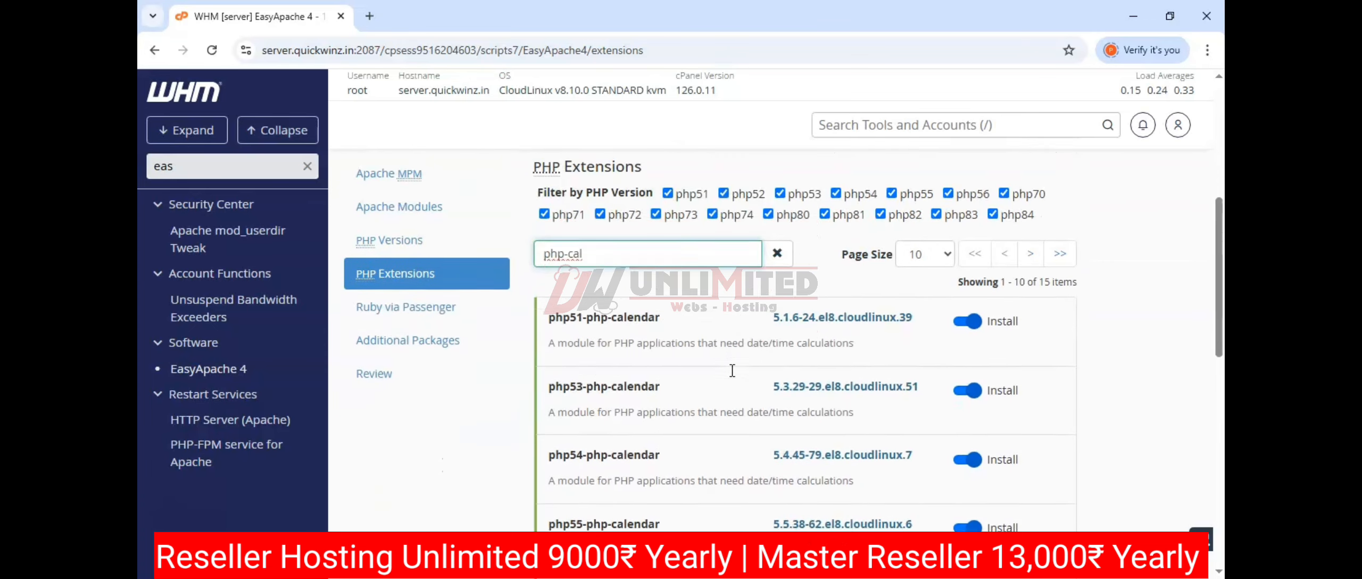
- Check the extensions matching php-cli and php-comm
key("BackSpace")
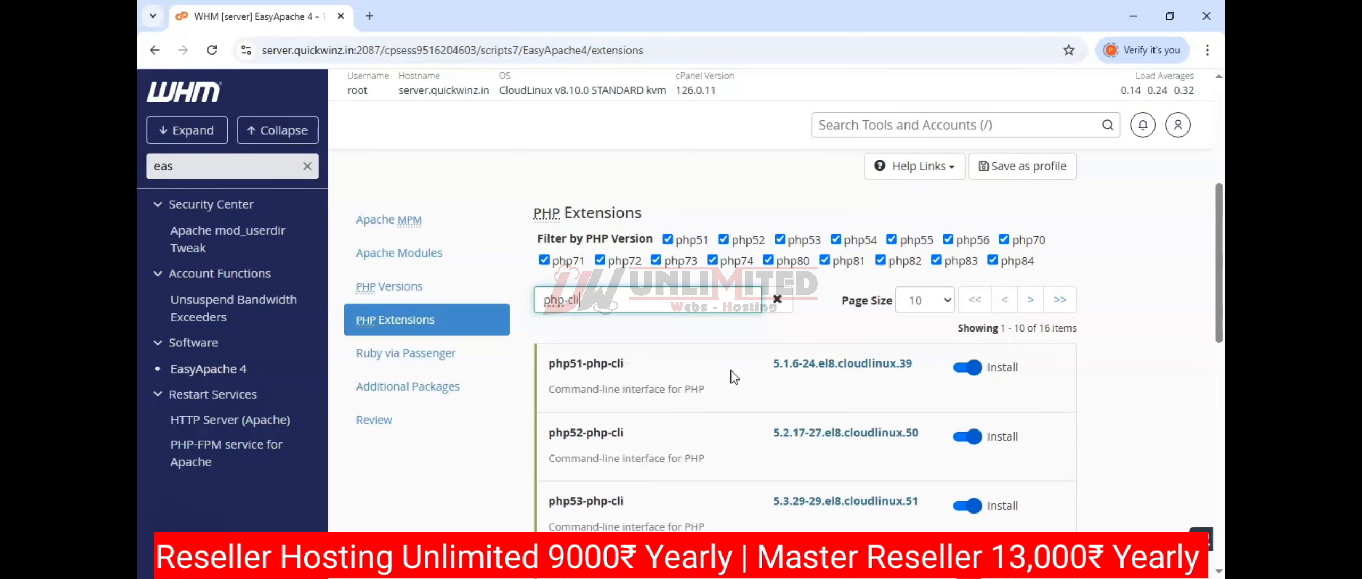
key("BackSpace")
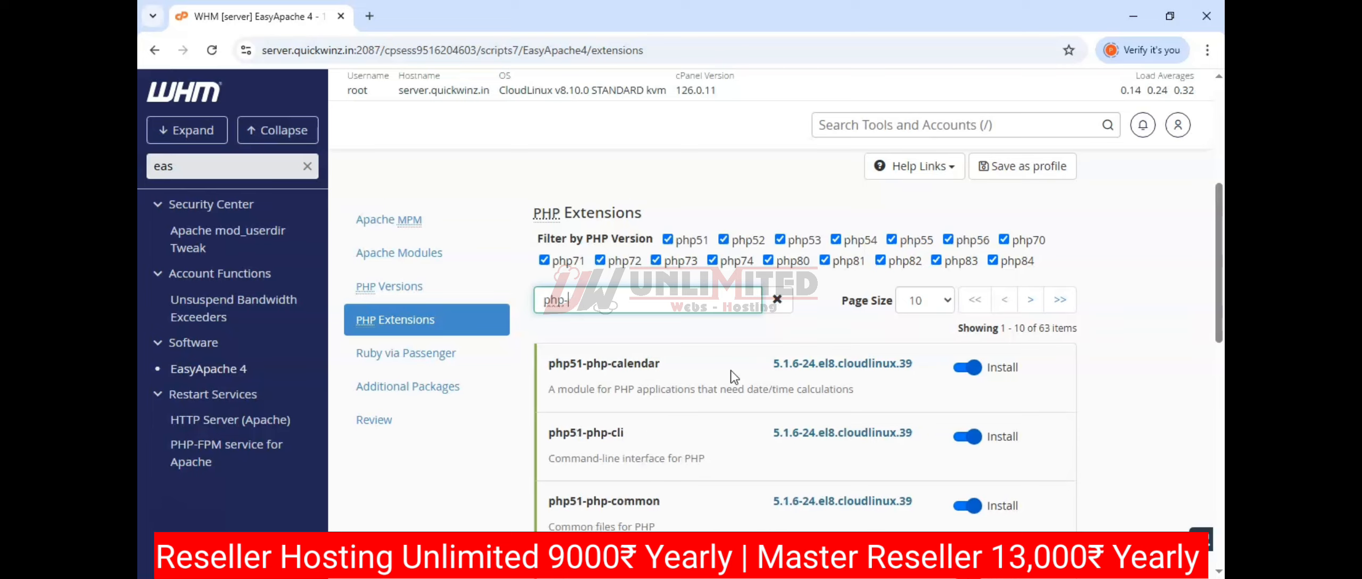
type("domm")
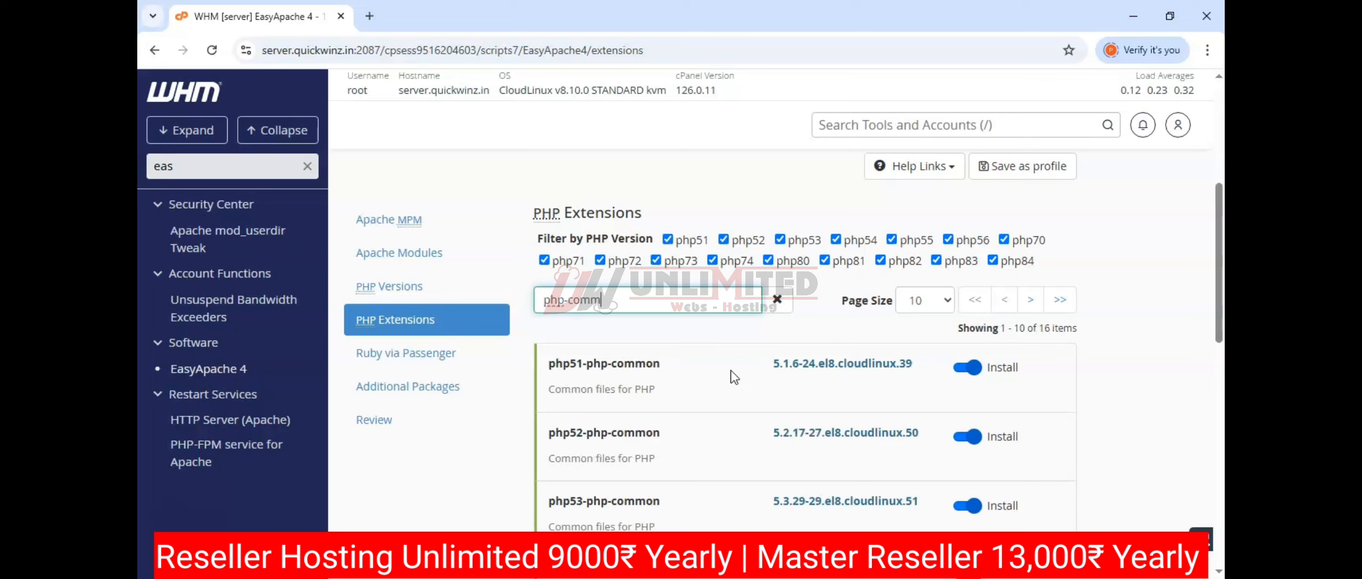
- Filter the PHP extensions by php-curl to check the curl modules
key("BackSpace")
key("BackSpace")
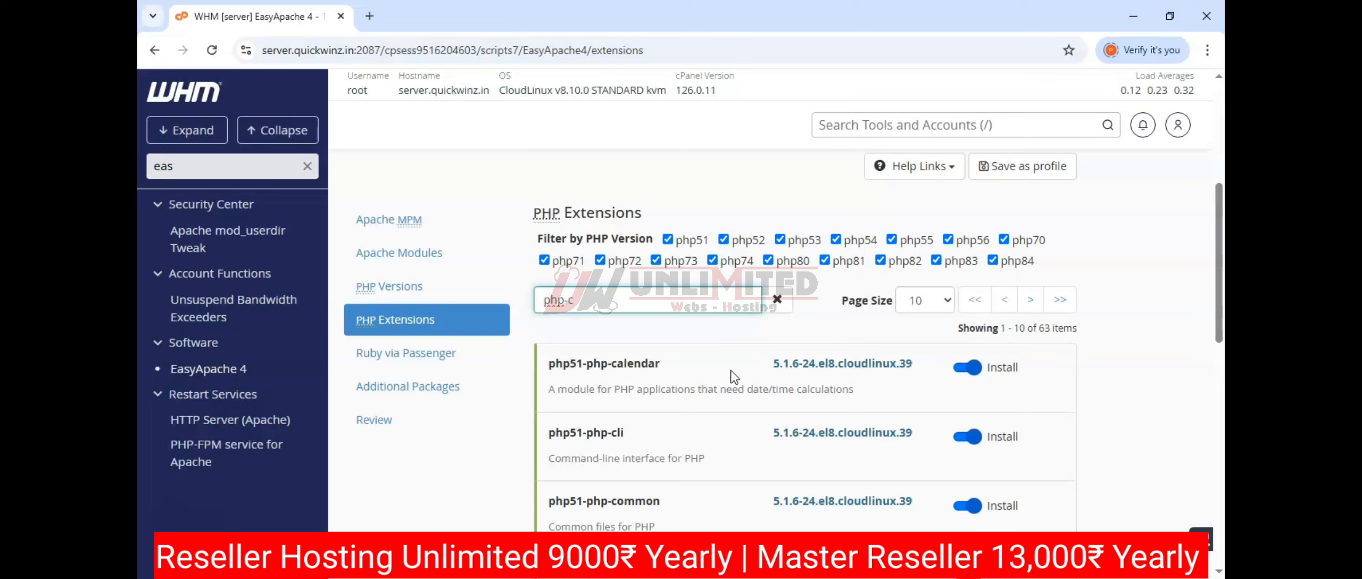
type("d")
type("l")
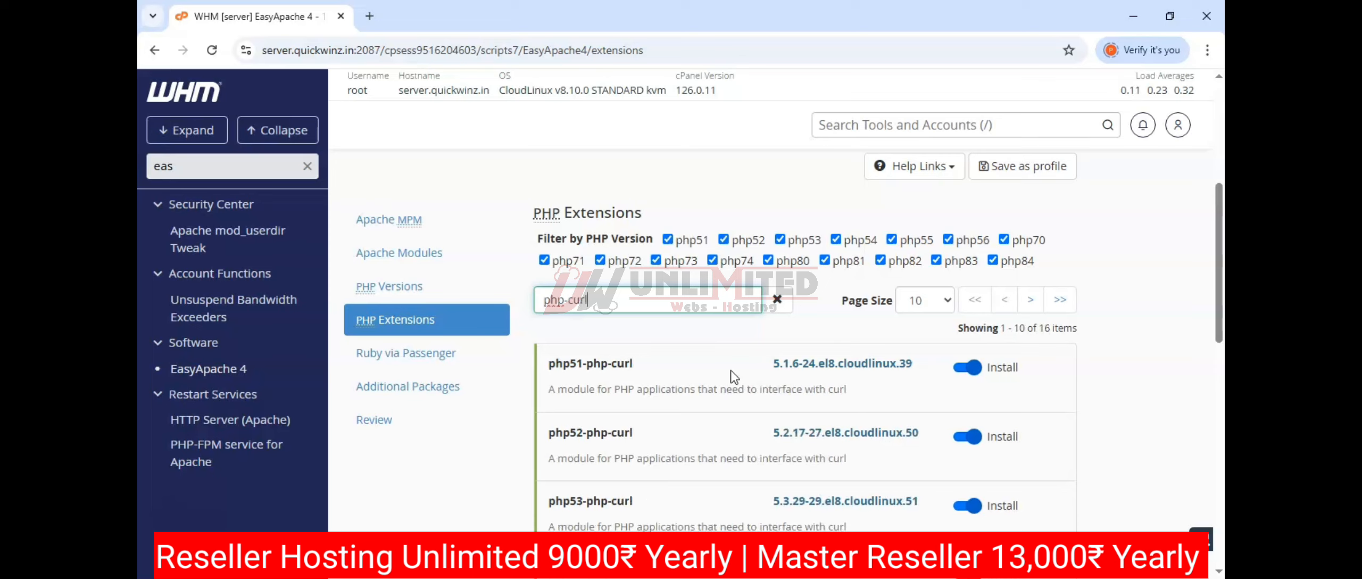
- Check the devel and exif extensions by filtering for php-devel and php-exif
key("BackSpace")
key("BackSpace")
key("BackSpace")
key("BackSpace")
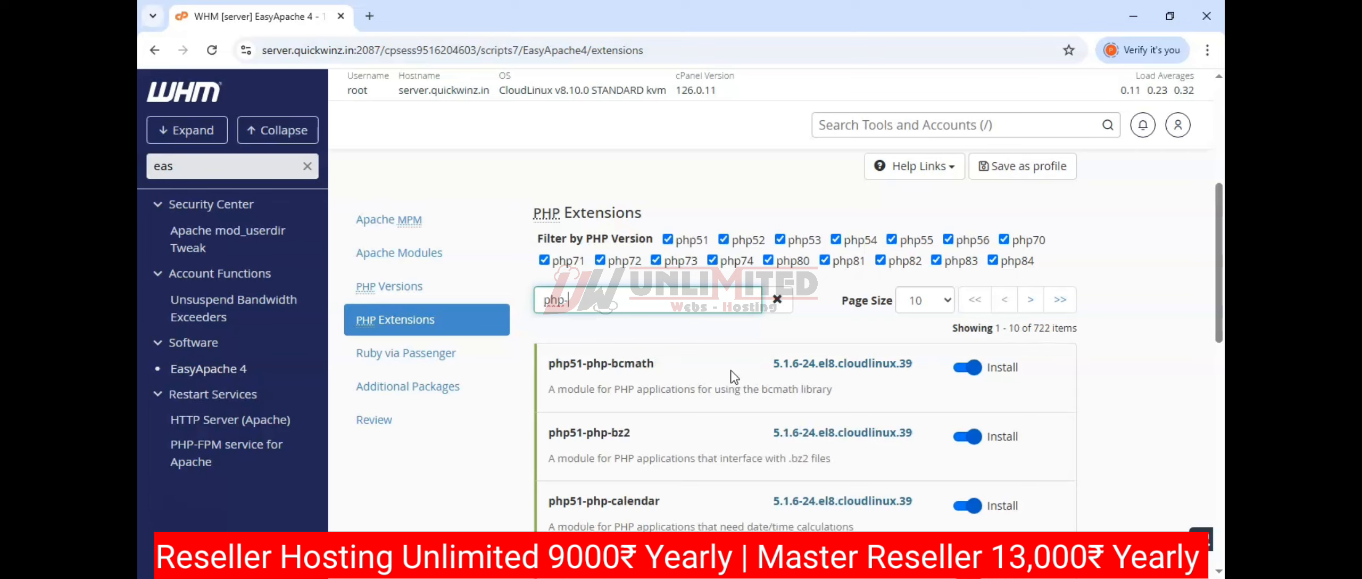
type("devel")
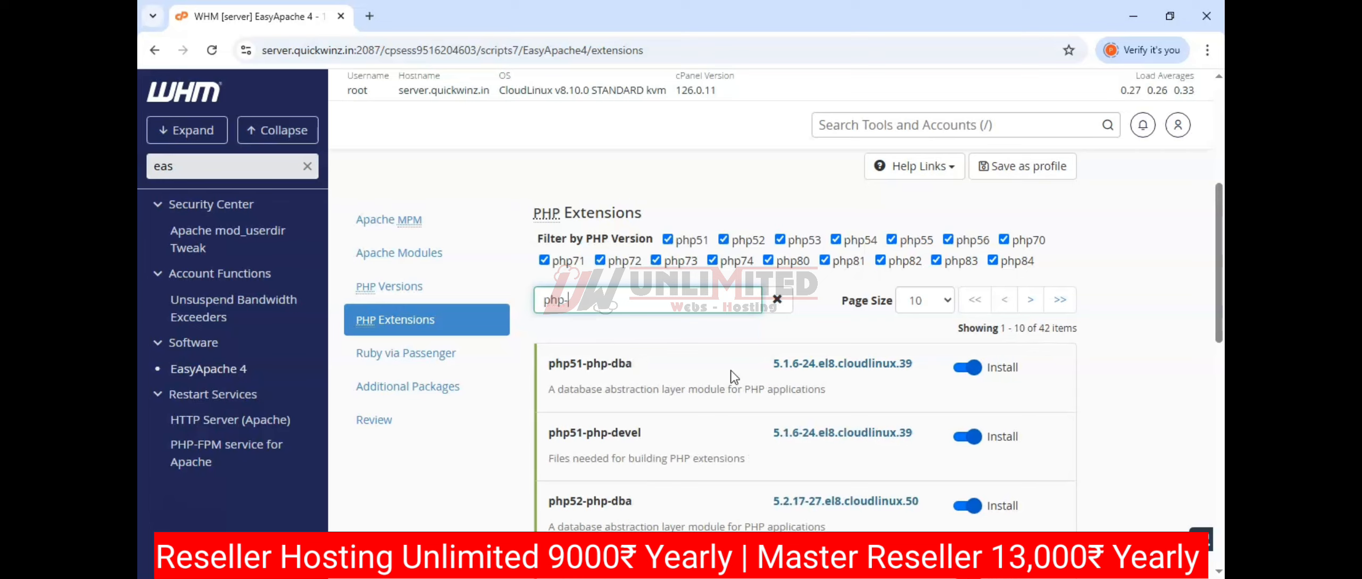
type("exif")
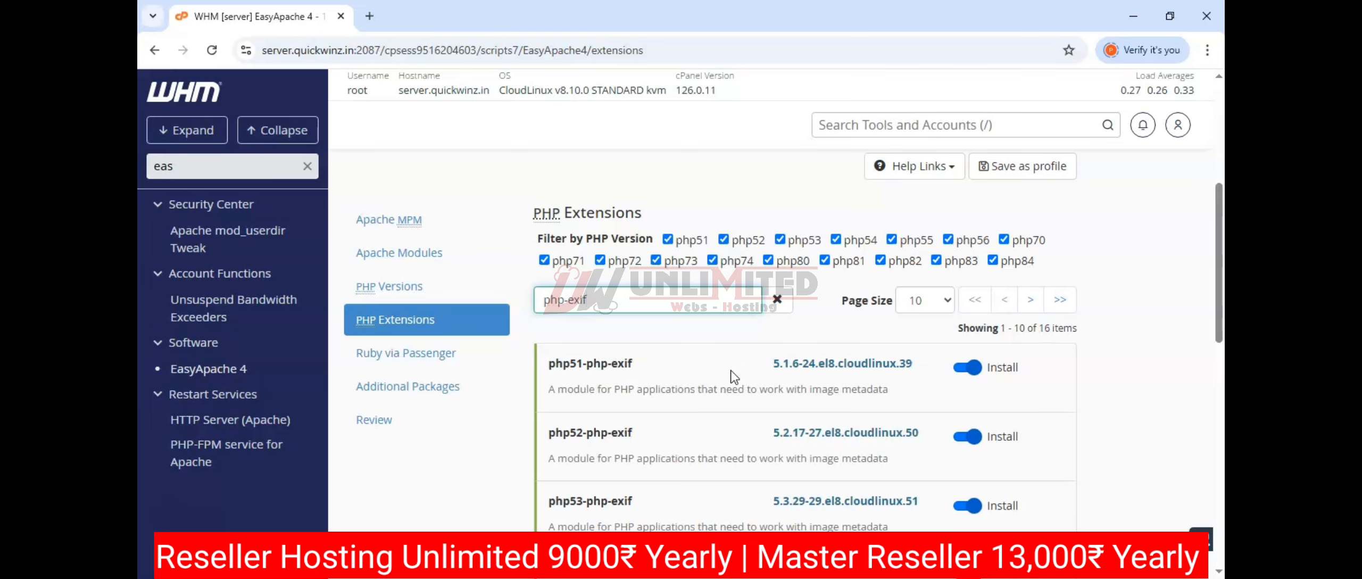
key("BackSpace")
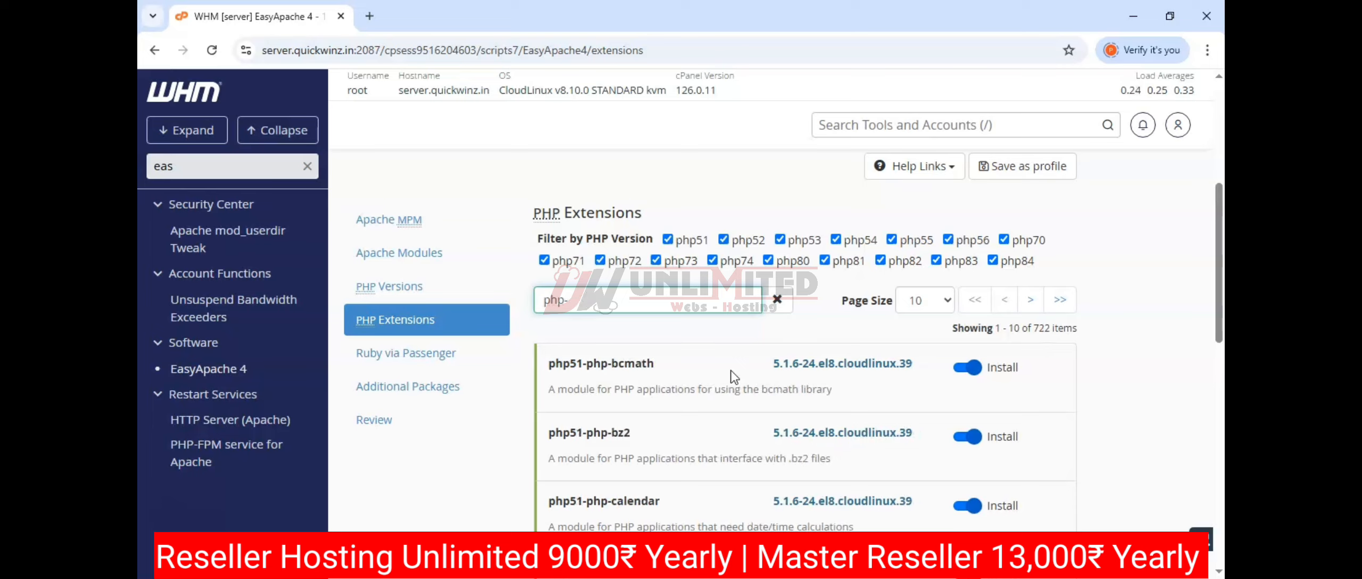
- Search the PHP extensions for the runtime packages with php-runti
type("fi")
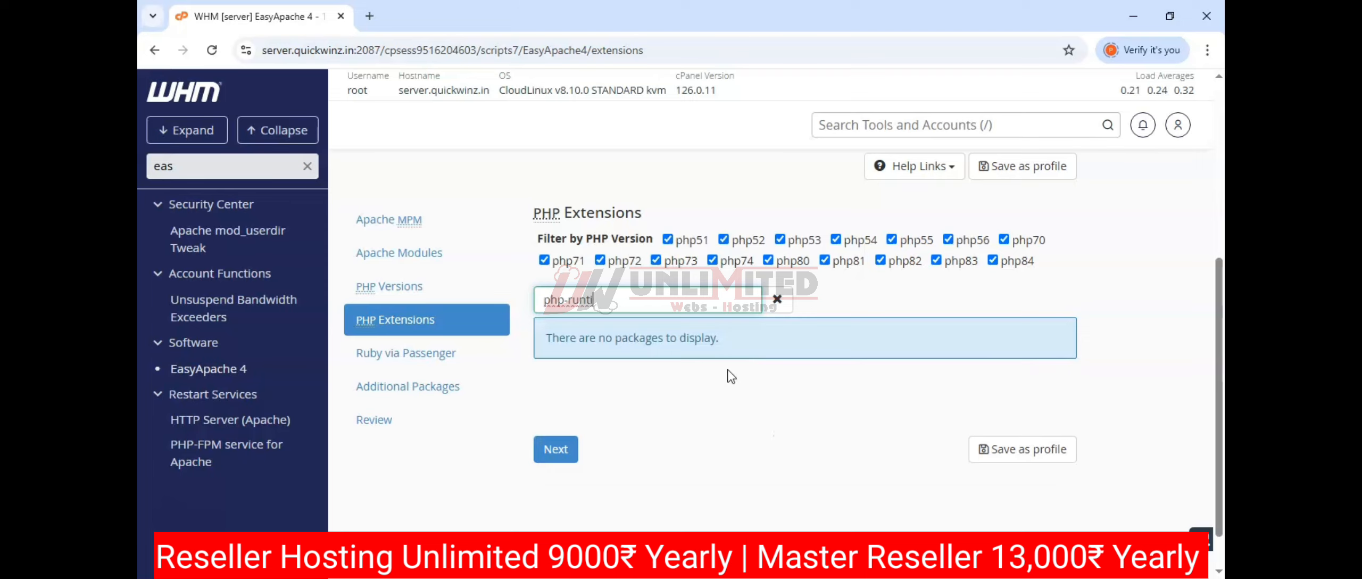
scroll(681, 348, "down", 1)
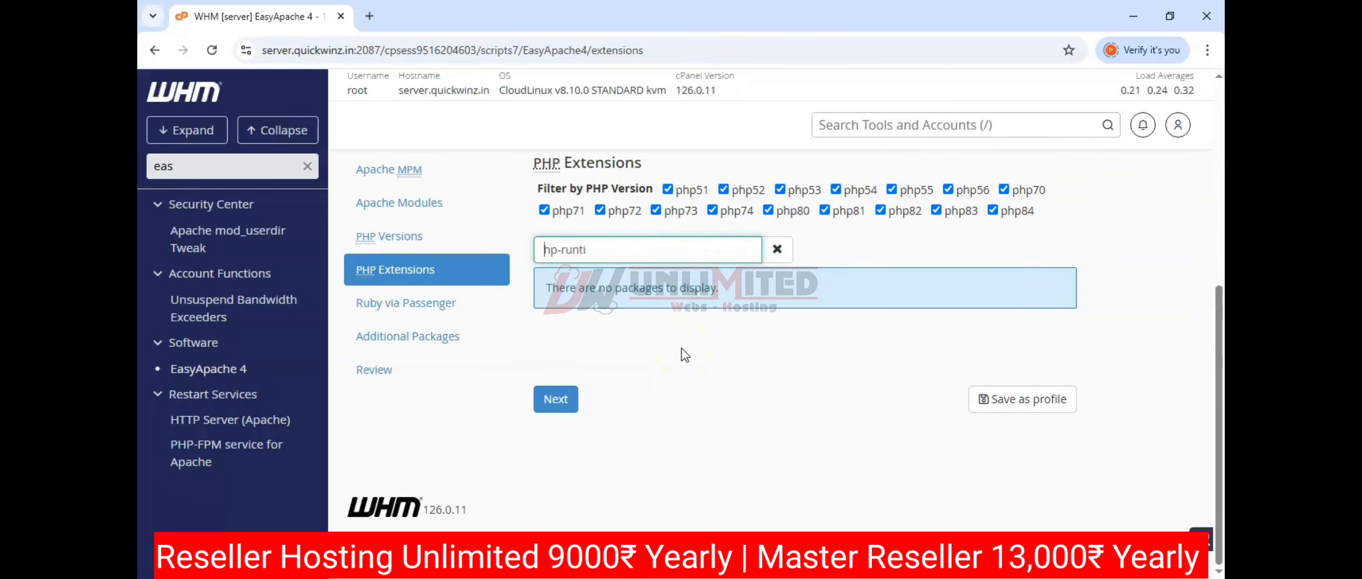
left_click(776, 249)
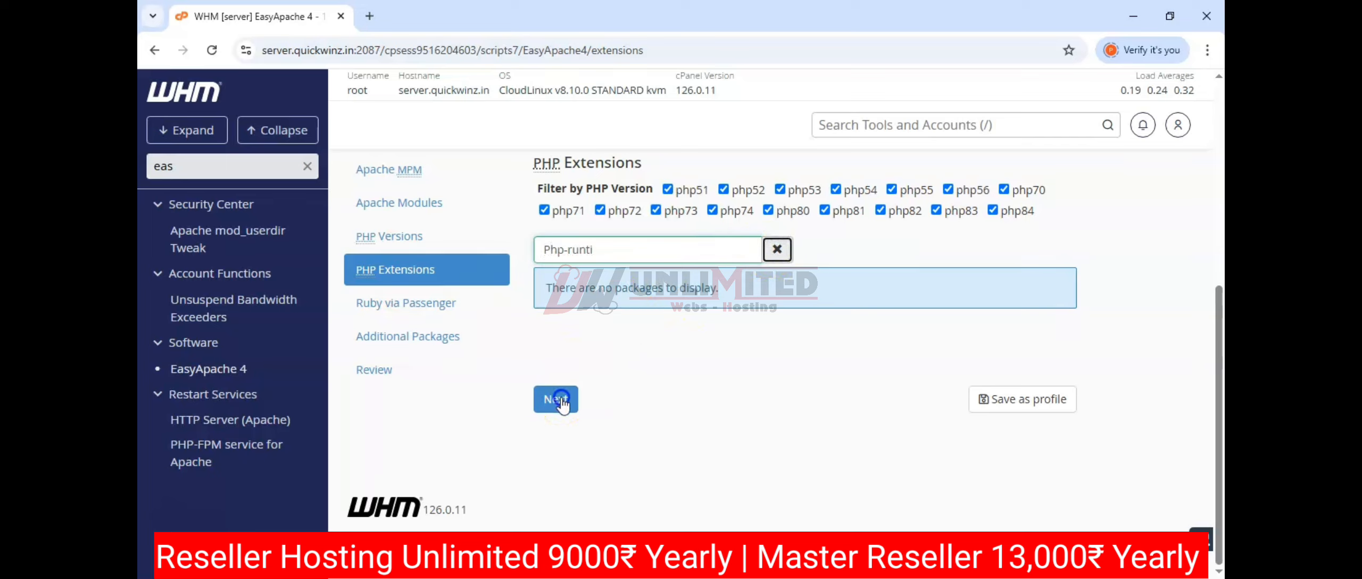
- Proceed to the Ruby via Passenger stage and look over the listed ruby27 packages
left_click(562, 404)
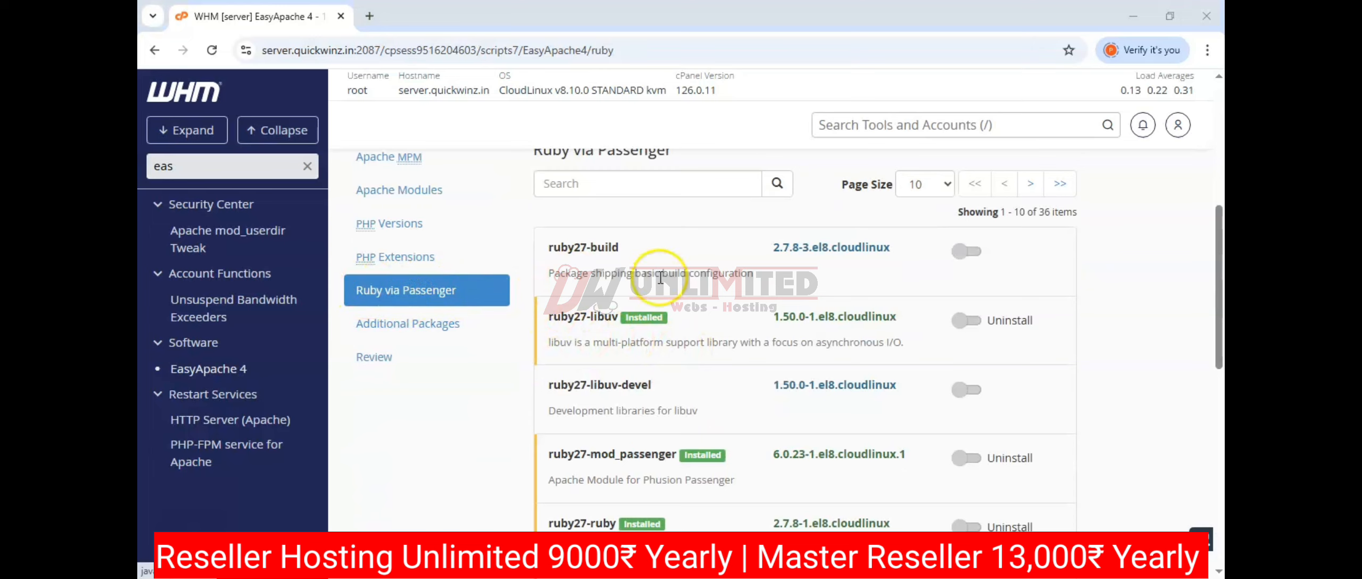
scroll(720, 301, "down", 3)
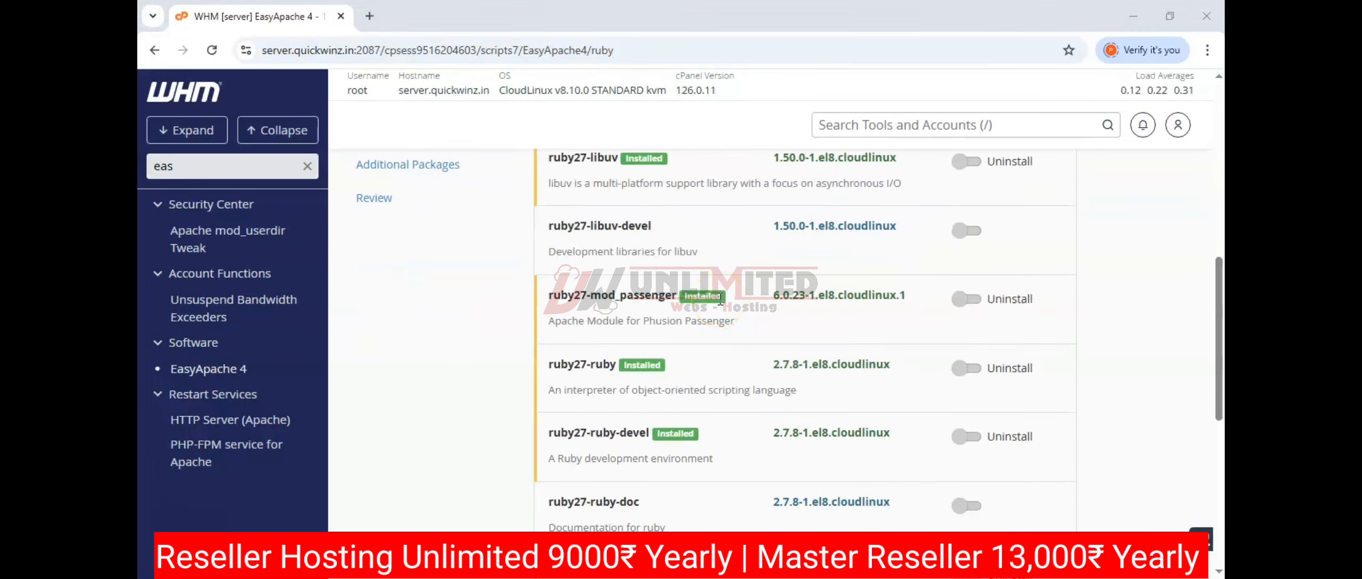
scroll(718, 309, "down", 6)
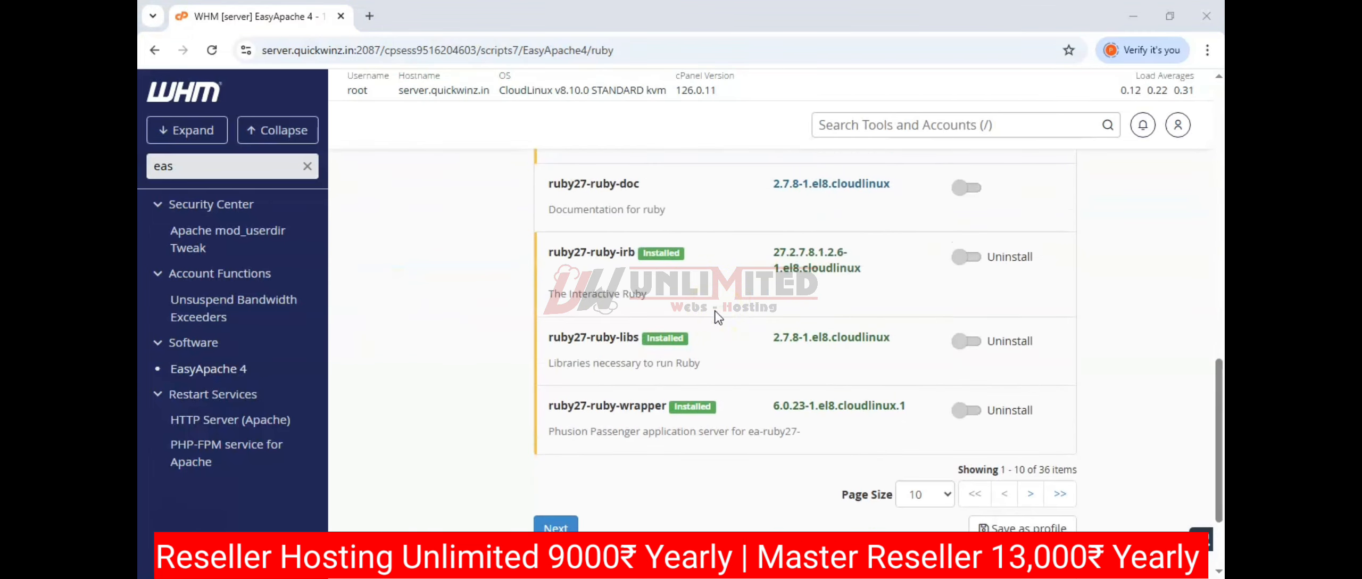
scroll(718, 316, "up", 9)
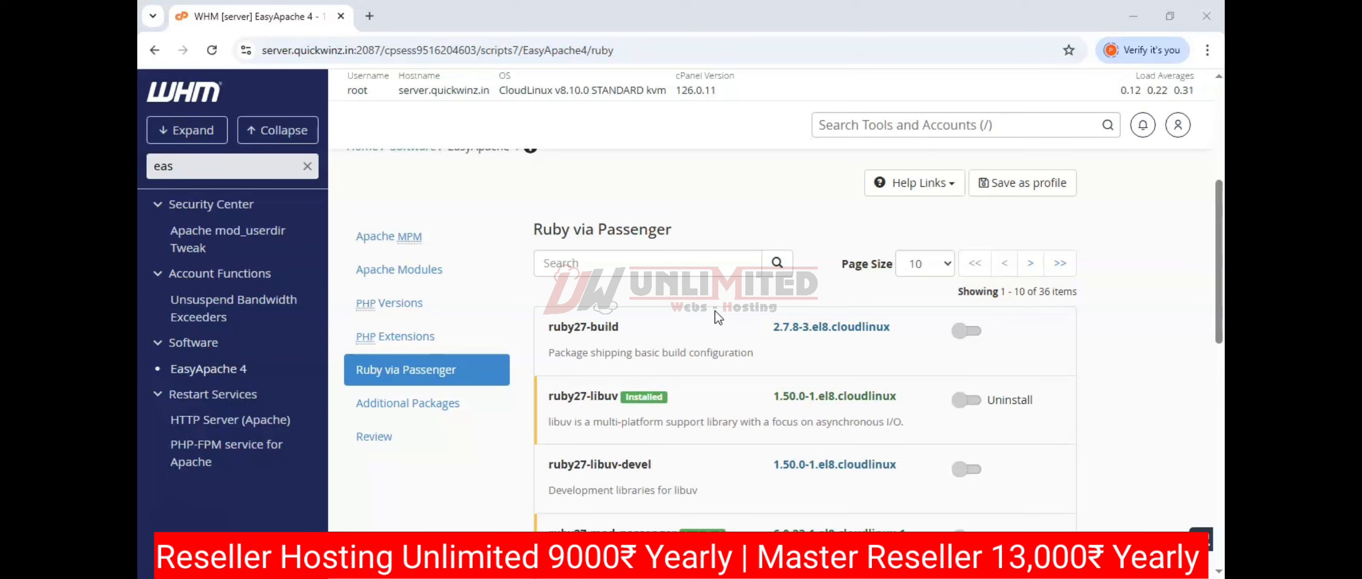
scroll(715, 398, "down", 2)
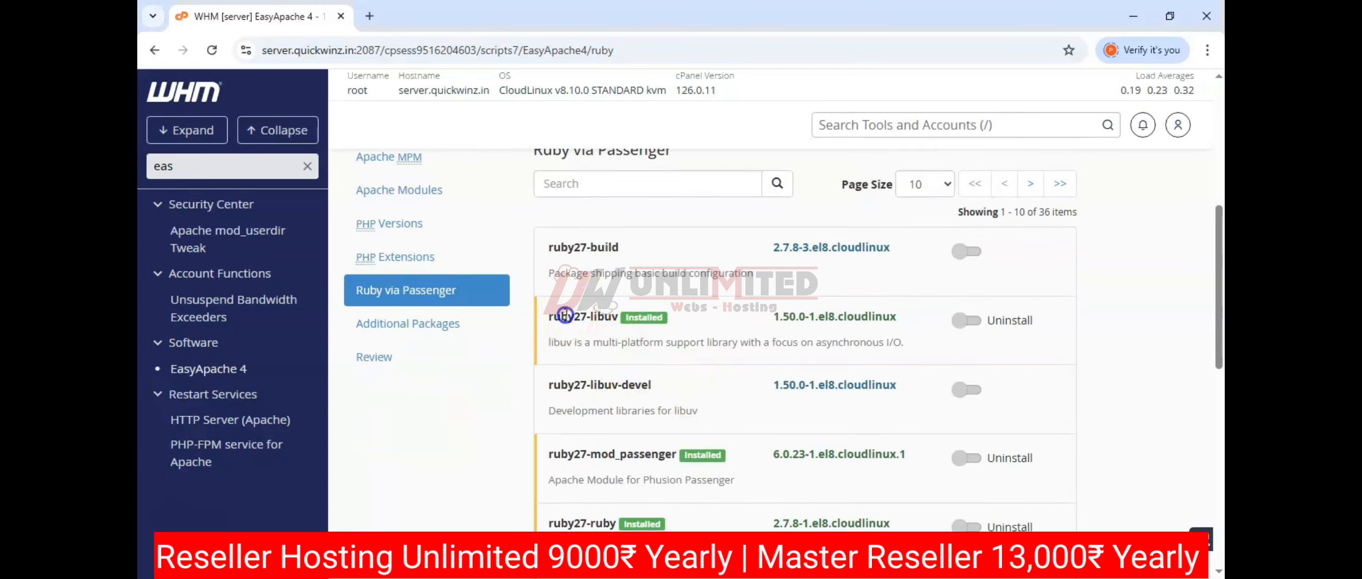
- Review the ruby27 mod_passenger, ruby-irb and ruby-doc entries, and proceed to the Additional Packages stage
left_click_drag(576, 453, 627, 453)
scroll(627, 453, "down", 4)
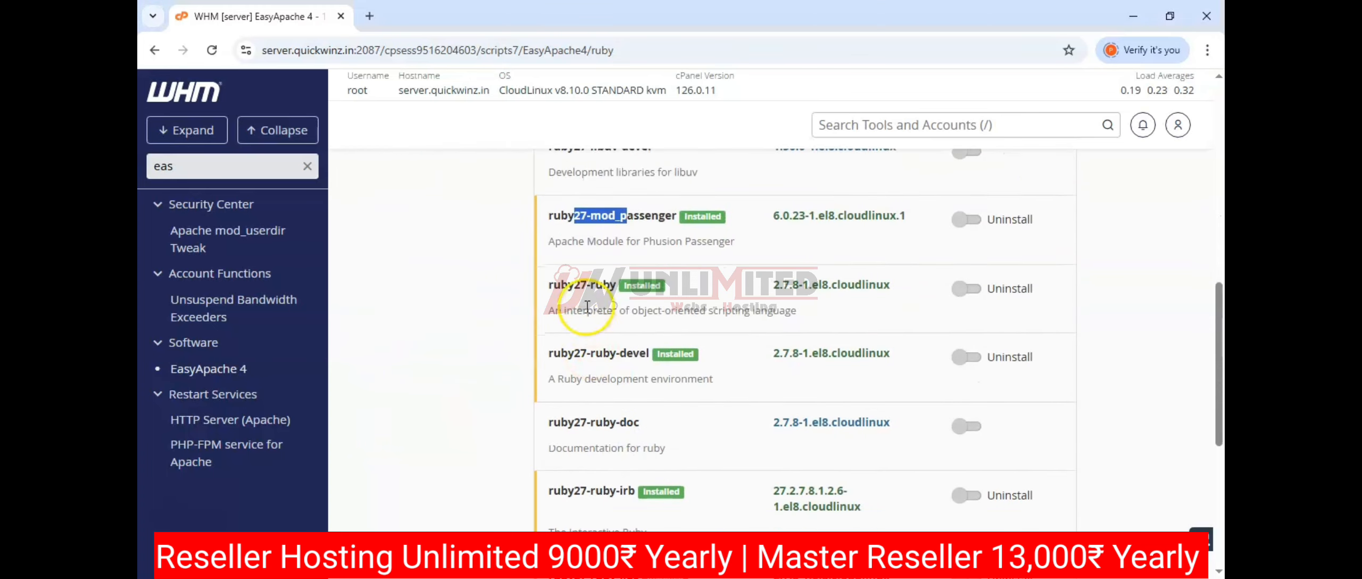
scroll(633, 341, "down", 2)
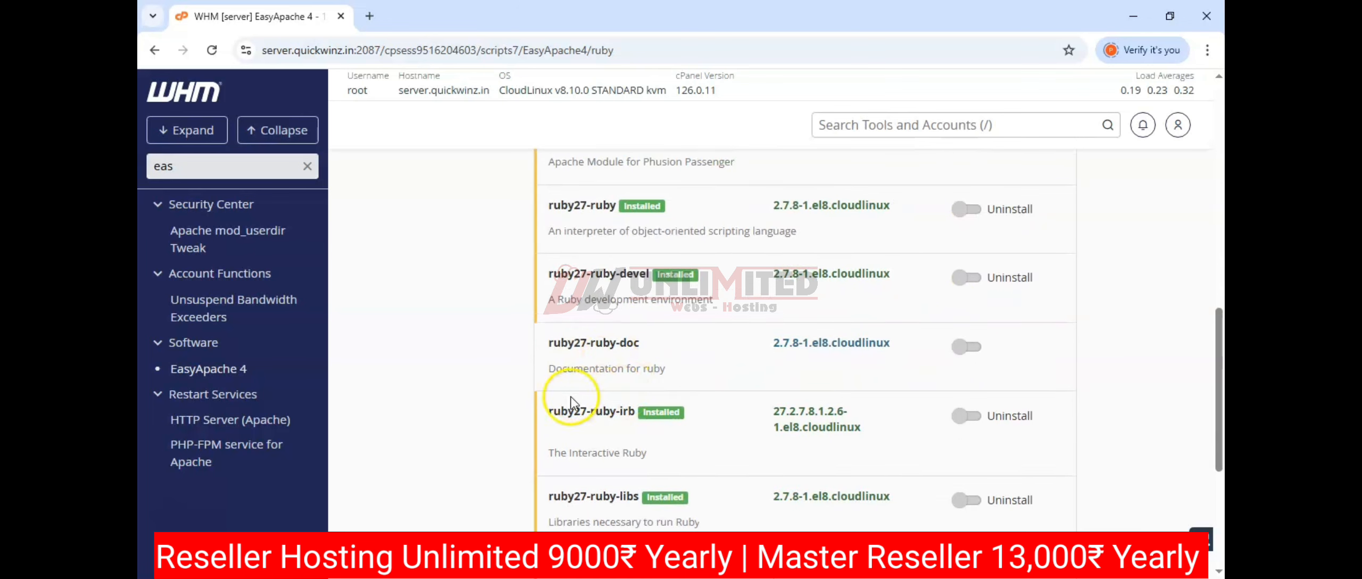
left_click_drag(575, 406, 637, 406)
scroll(682, 393, "down", 4)
scroll(612, 298, "up", 2)
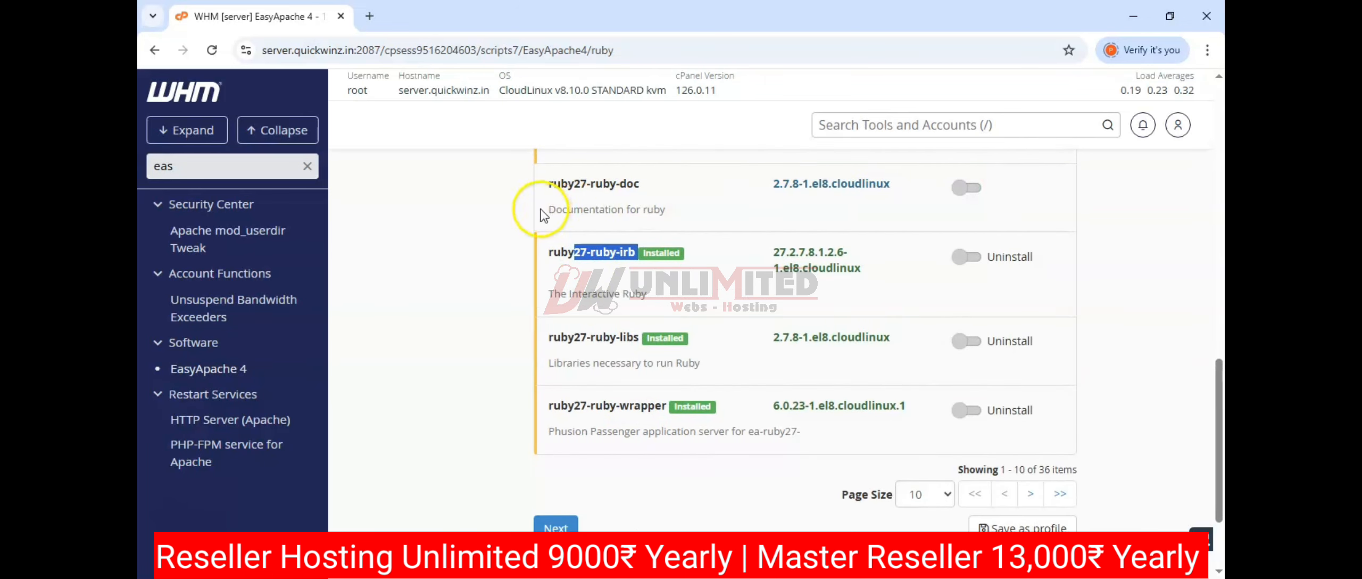
left_click_drag(581, 184, 620, 183)
scroll(736, 295, "up", 6)
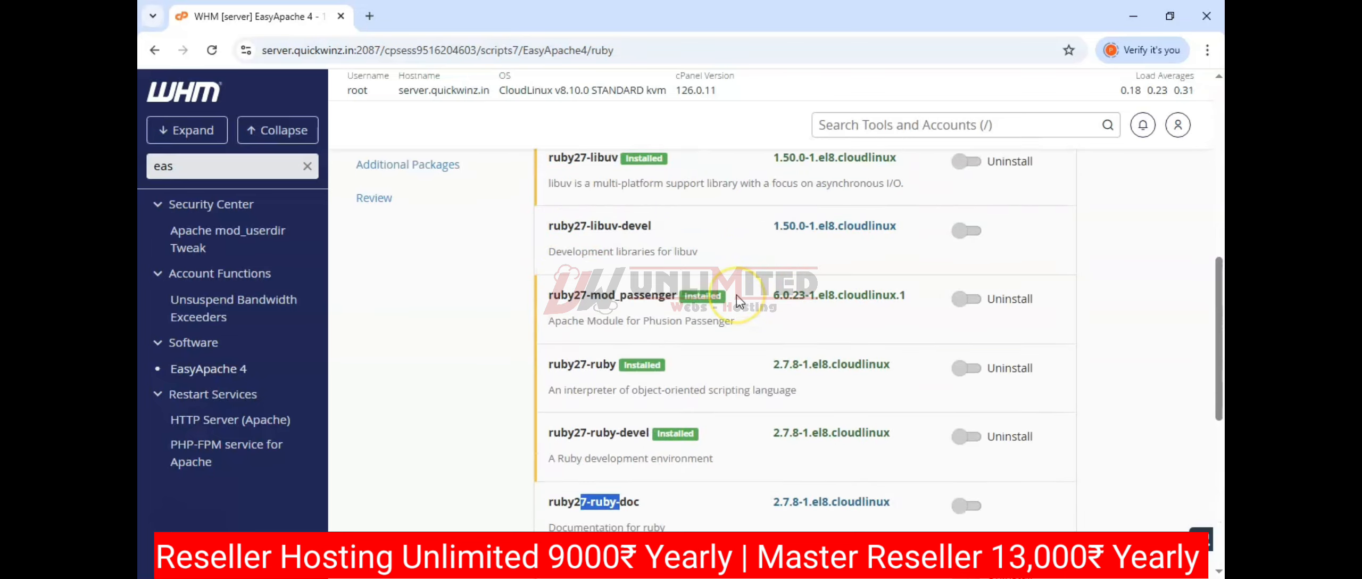
scroll(736, 295, "down", 6)
left_click(555, 527)
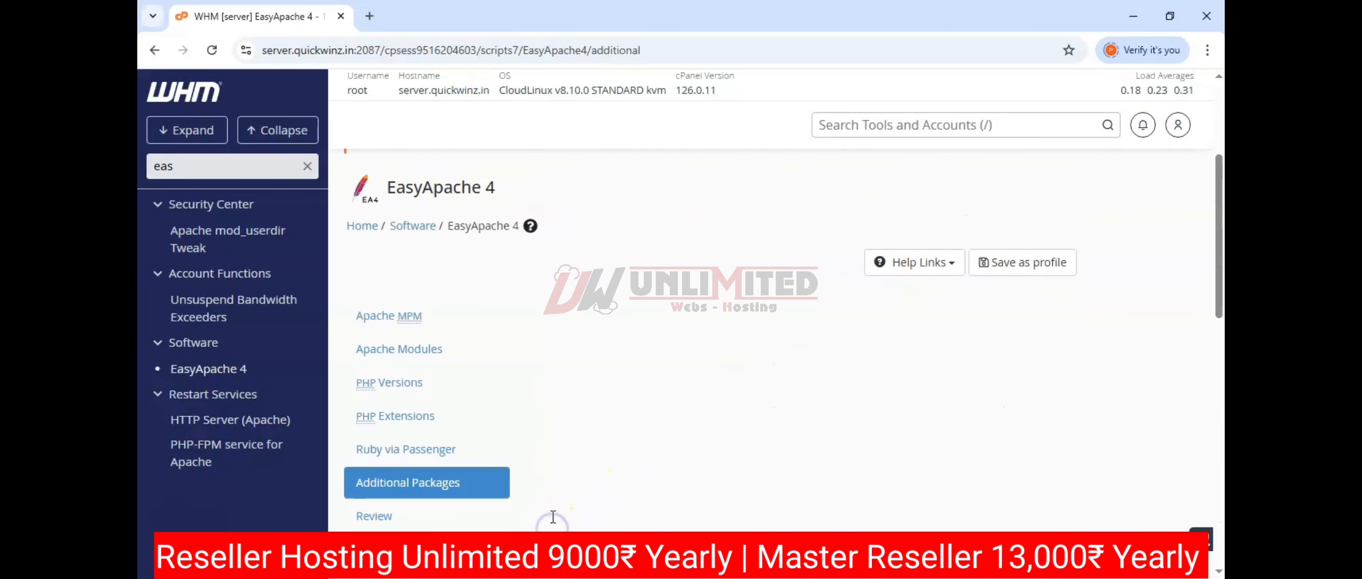
- Select the nginx and nodejs22 additional packages for installation
scroll(517, 438, "down", 3)
scroll(431, 346, "down", 5)
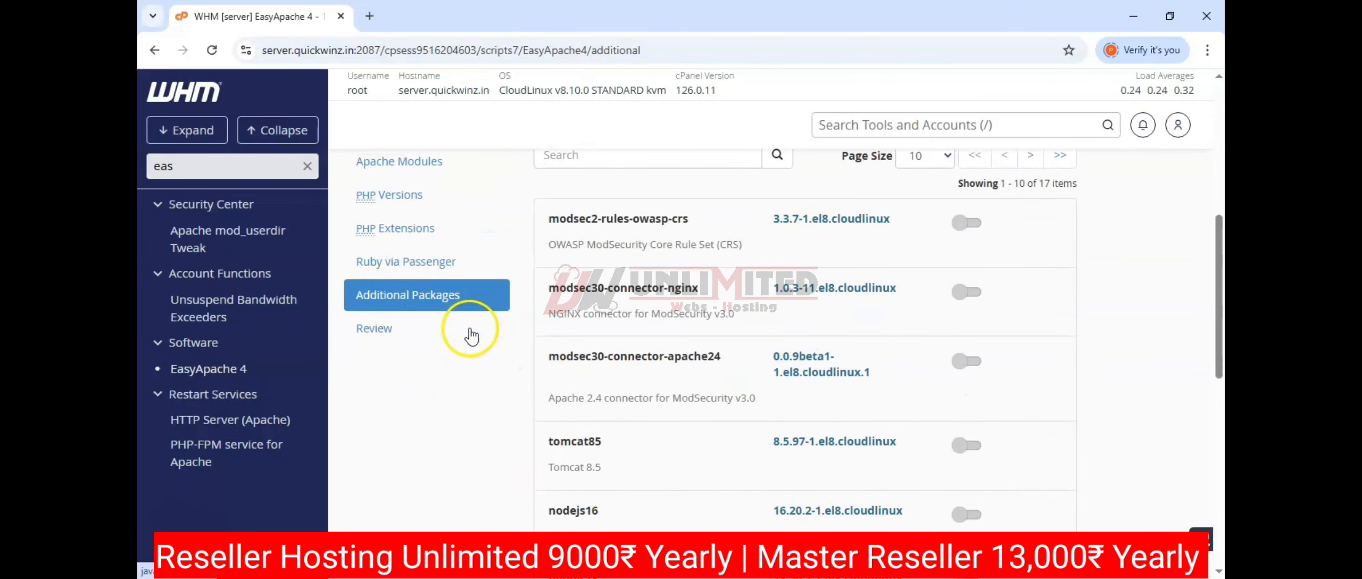
scroll(628, 349, "down", 8)
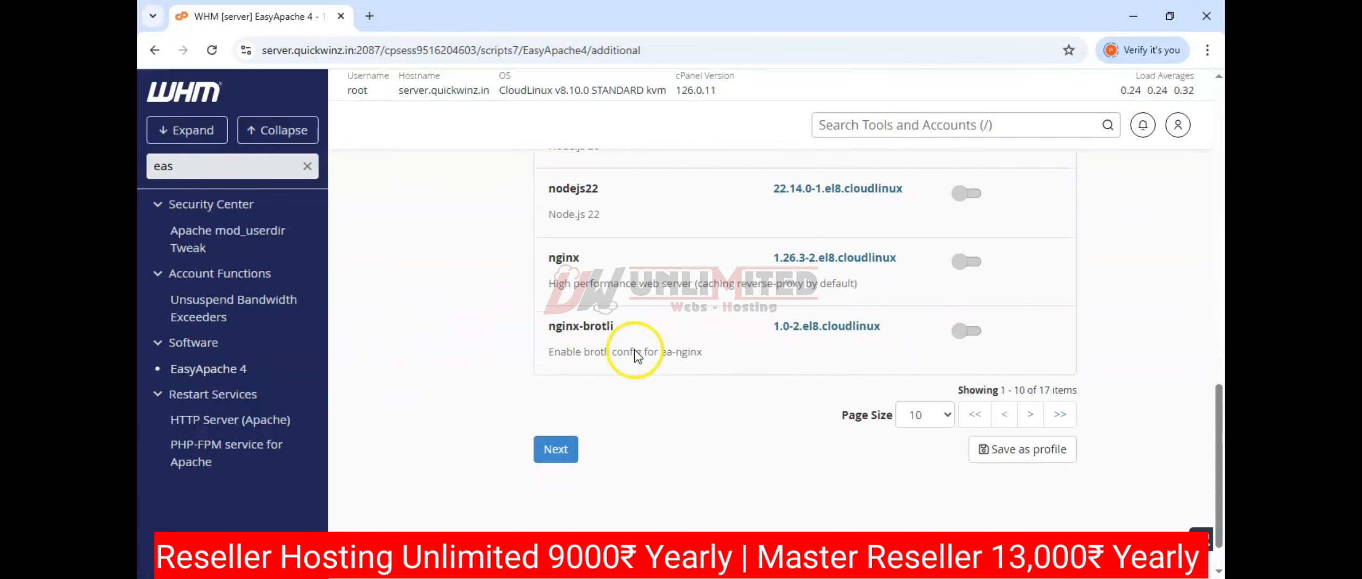
scroll(628, 349, "up", 5)
left_click(965, 420)
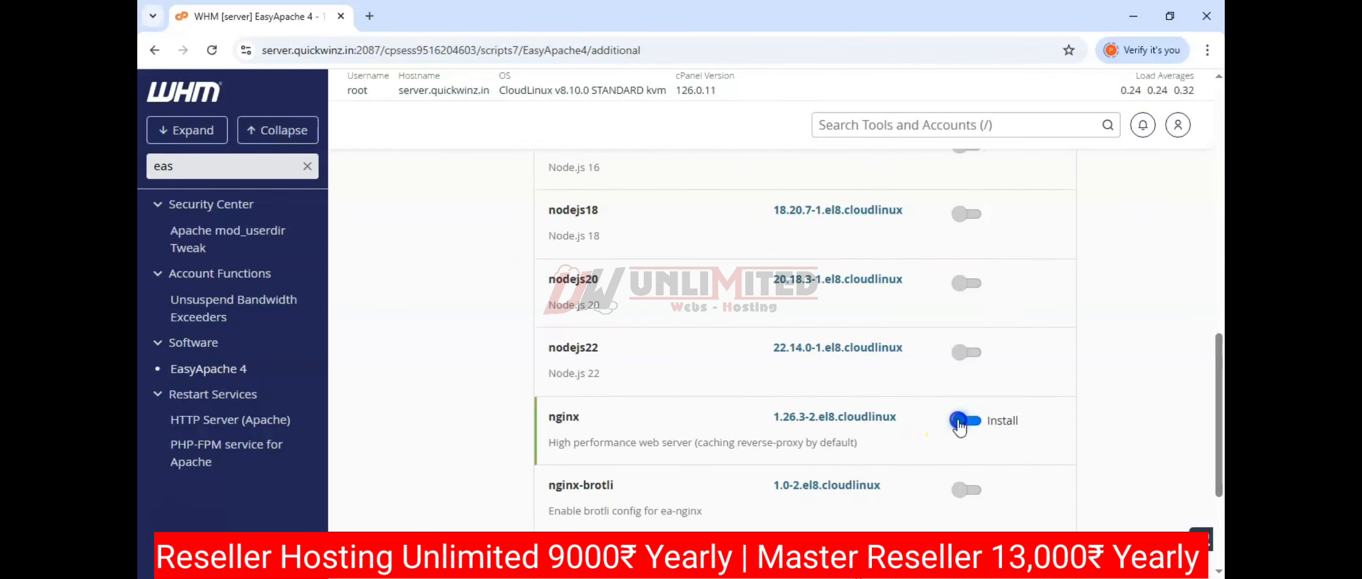
left_click(965, 351)
- Switch the Node.js selection to nodejs20 and back to nodejs22, accepting the package conflict changes each time
left_click(958, 287)
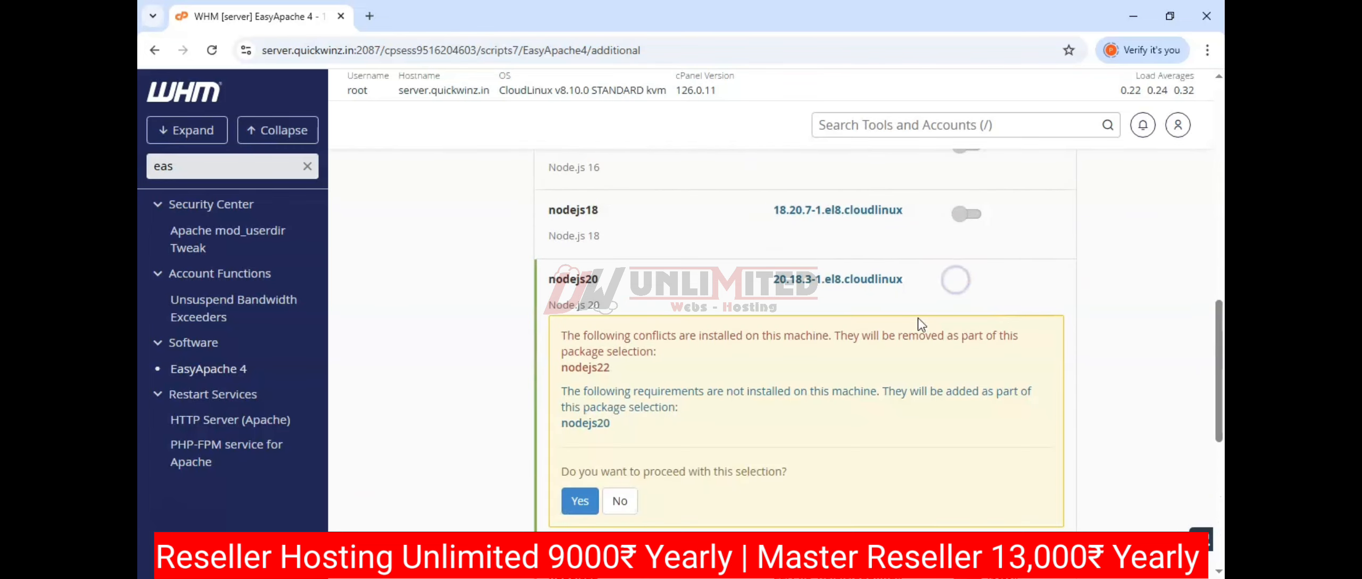
left_click(570, 498)
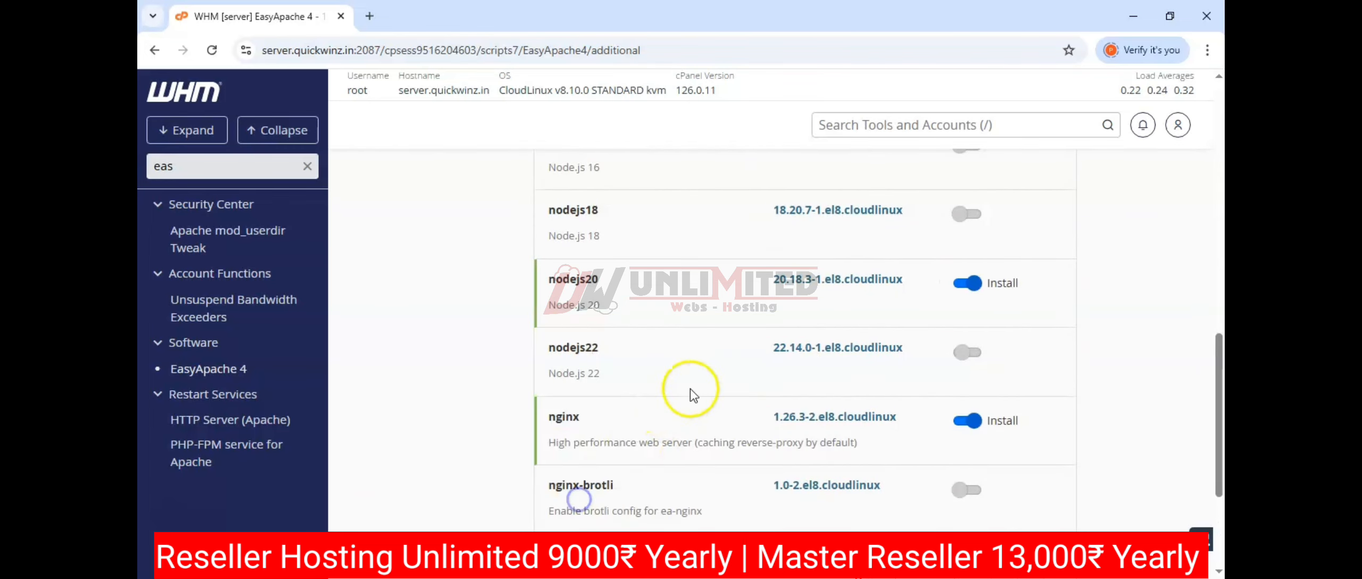
left_click(967, 351)
left_click(667, 508)
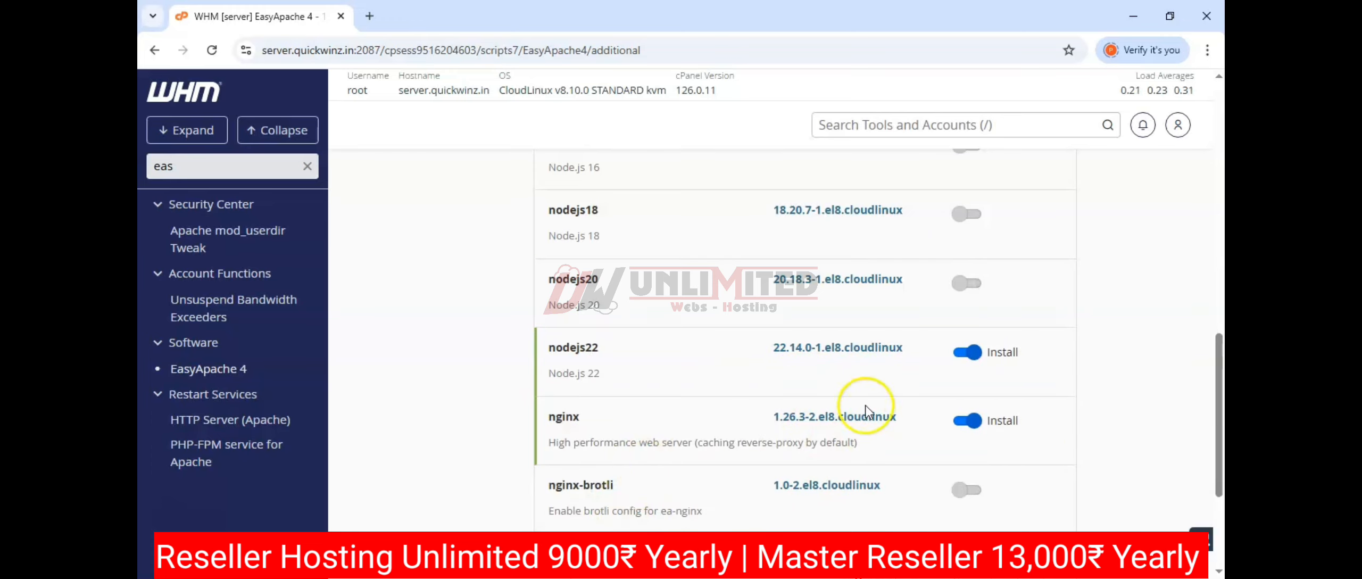
- Check the remaining additional packages and proceed to the Review stage
scroll(689, 442, "up", 6)
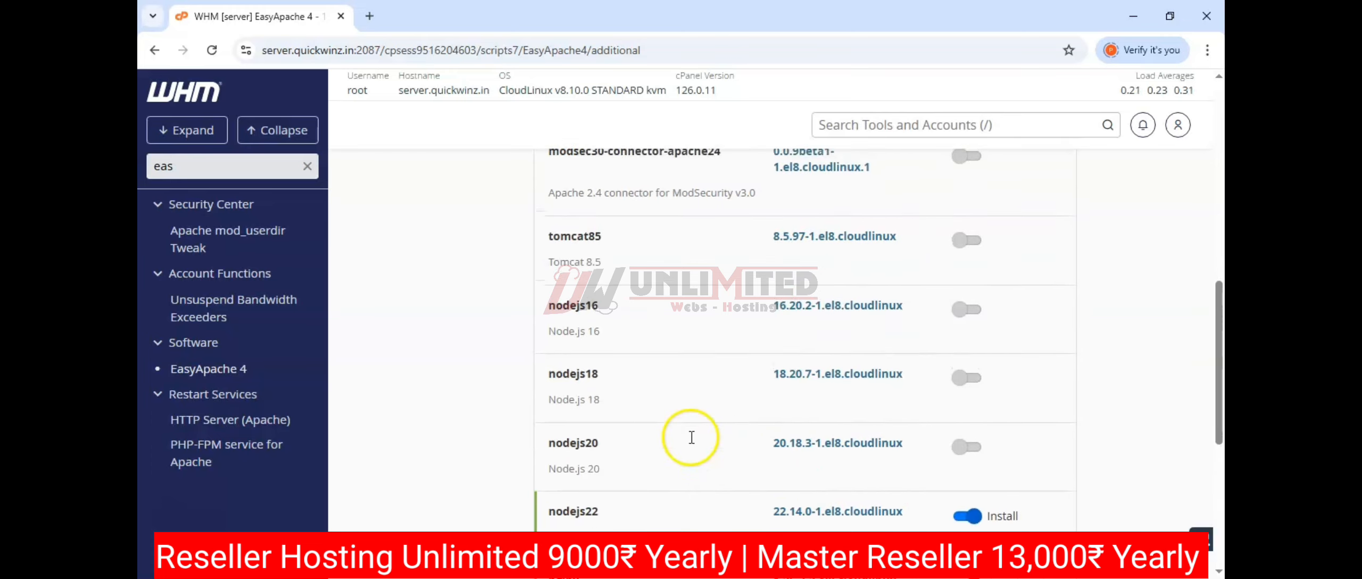
scroll(748, 295, "up", 1)
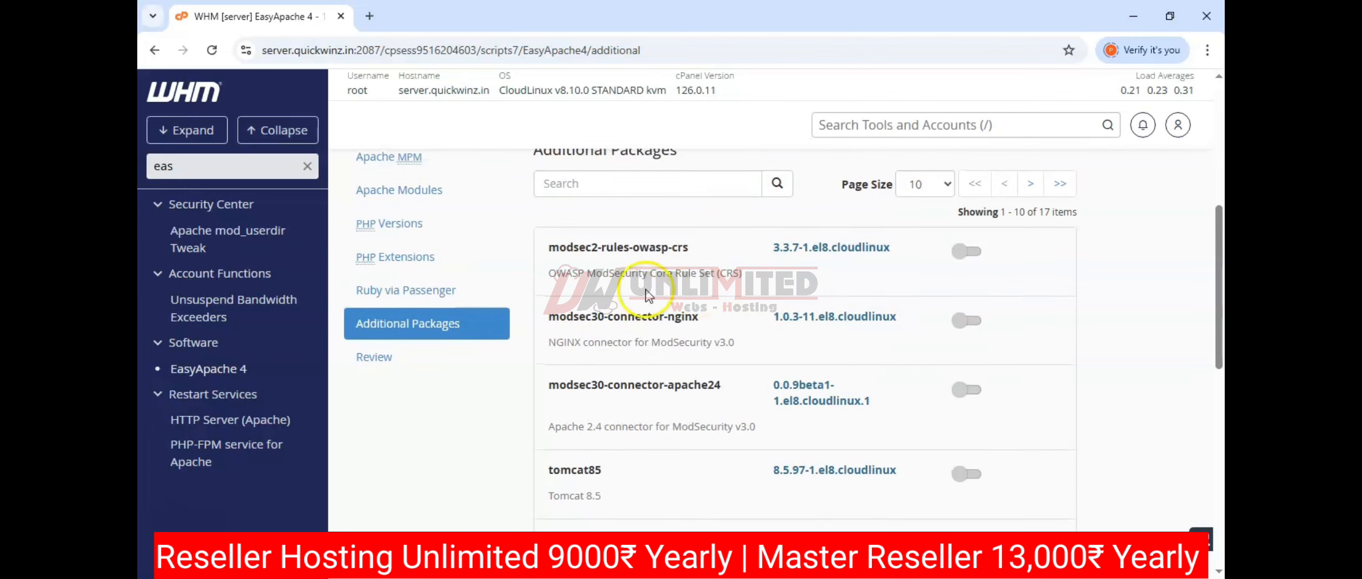
scroll(750, 326, "down", 7)
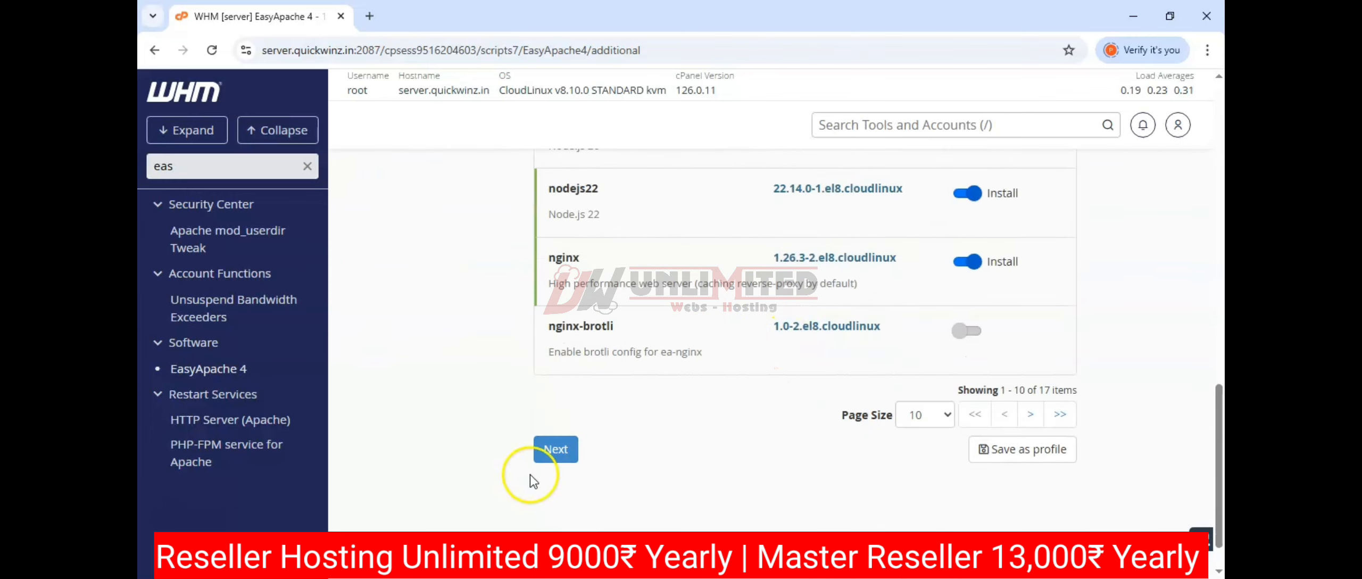
left_click(549, 449)
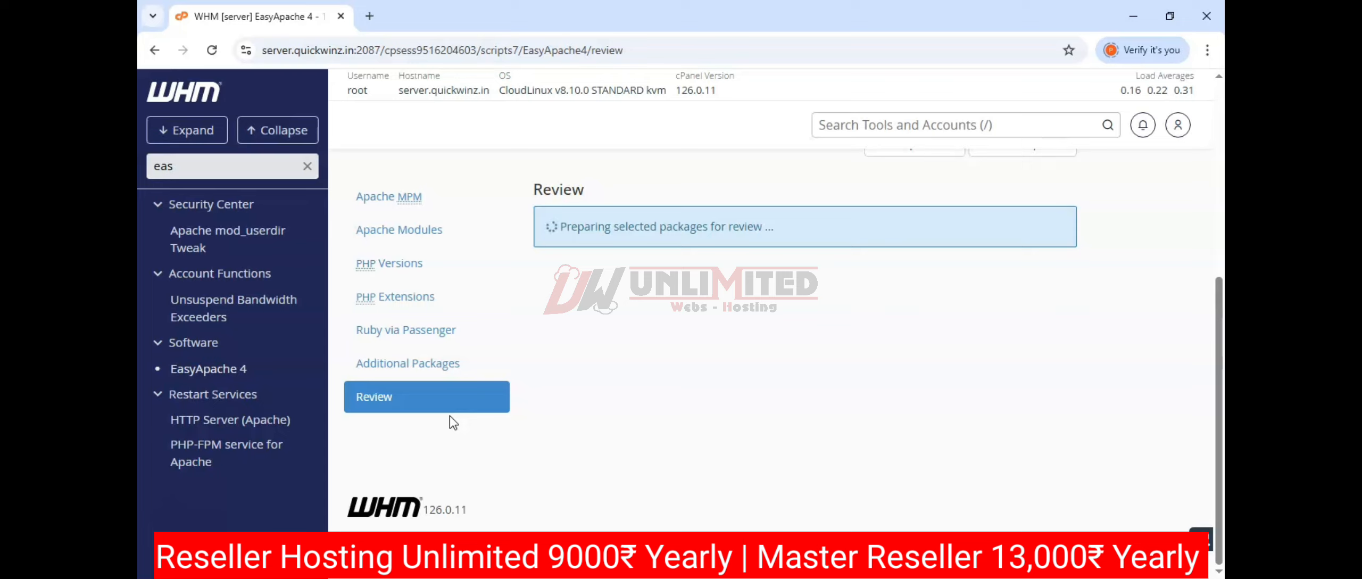
- Review the packages affected by the customized profile and start provisioning it
left_click(446, 416)
left_click(599, 409)
scroll(600, 409, "down", 20)
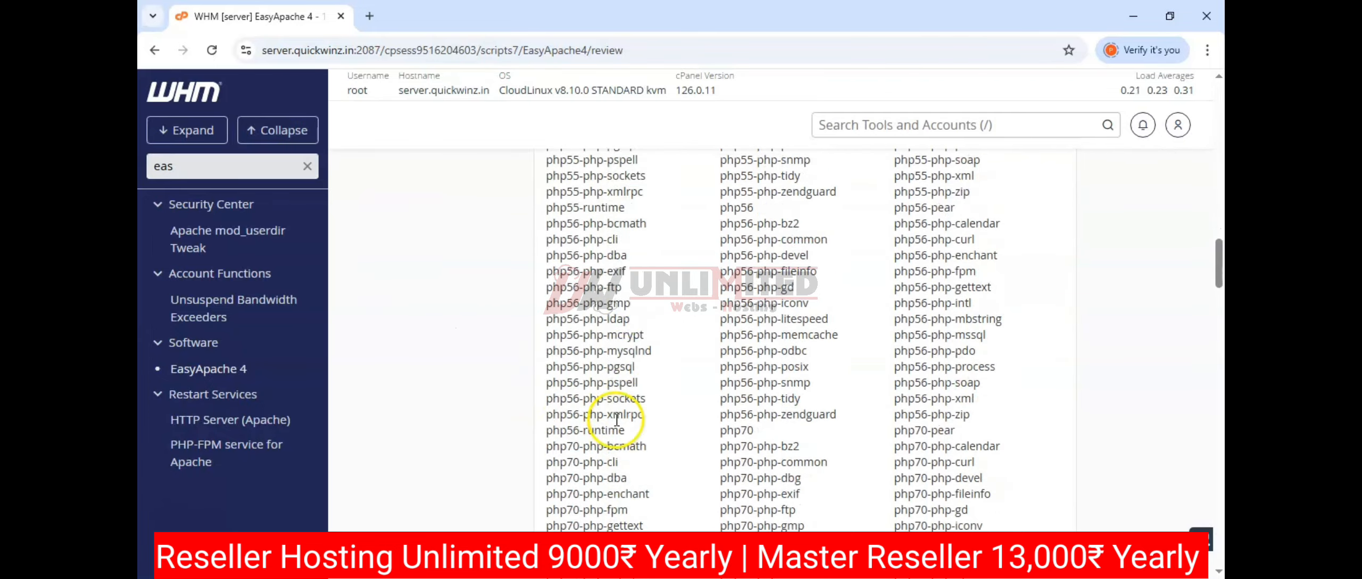
scroll(522, 451, "down", 15)
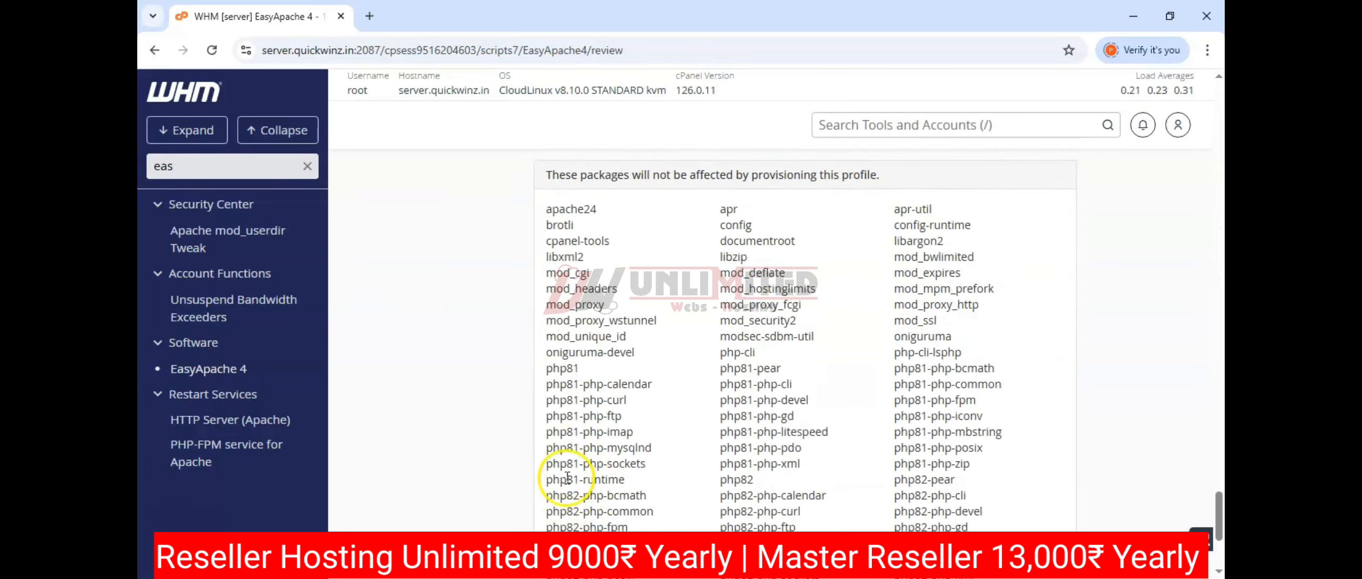
left_click(573, 410)
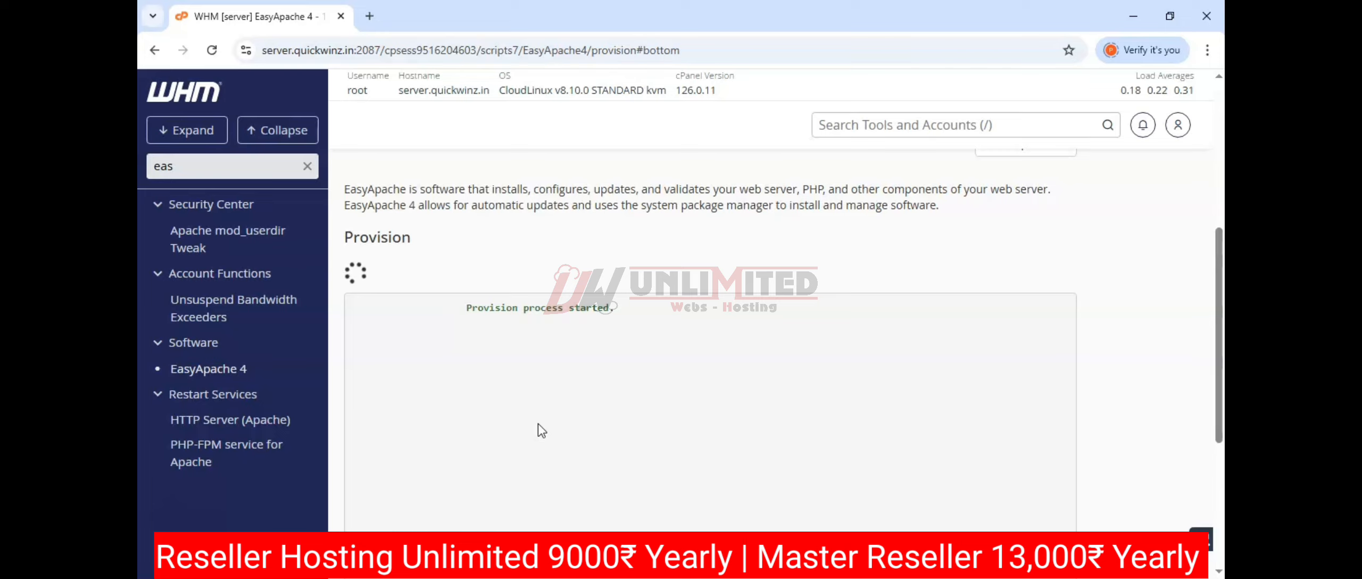
- Open unlimitedwebs.com in a new browser tab, look over its home page, and return to the EasyApache 4 provisioning page
left_click(371, 17)
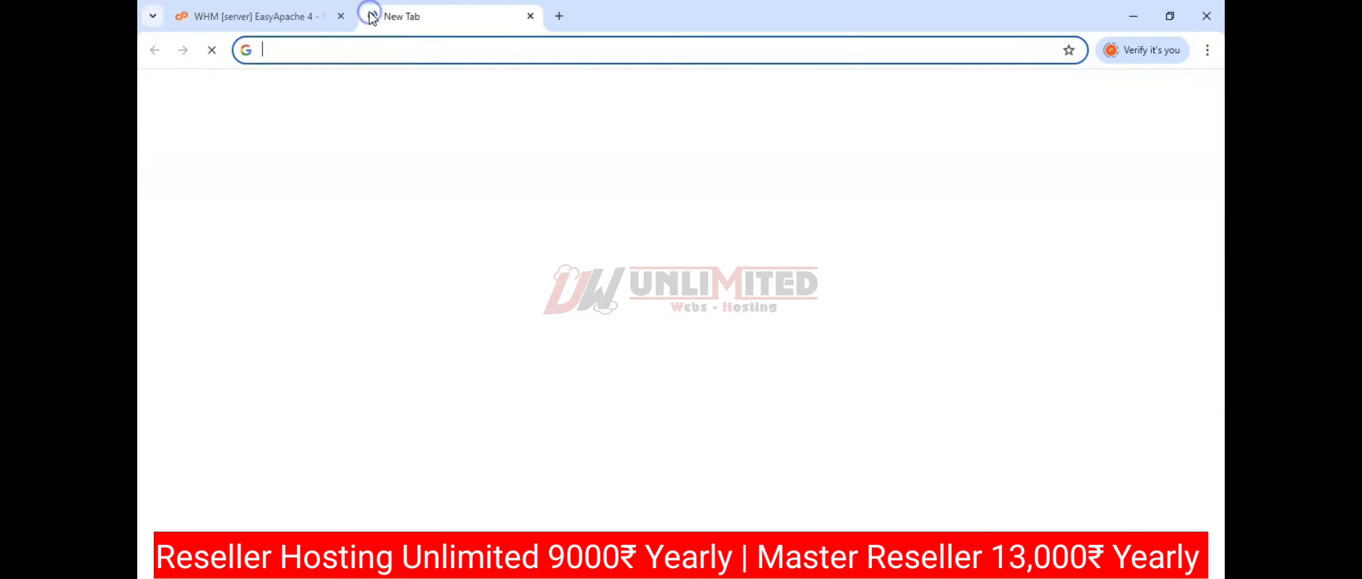
type("unlimitedwebs.com")
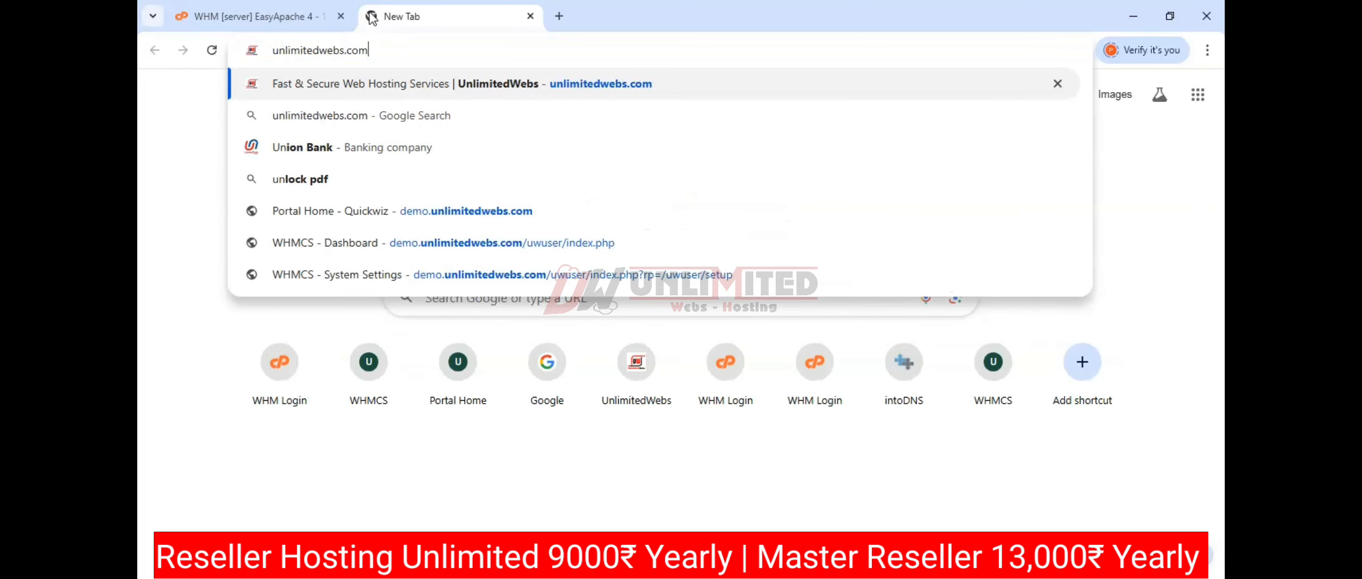
key("Return")
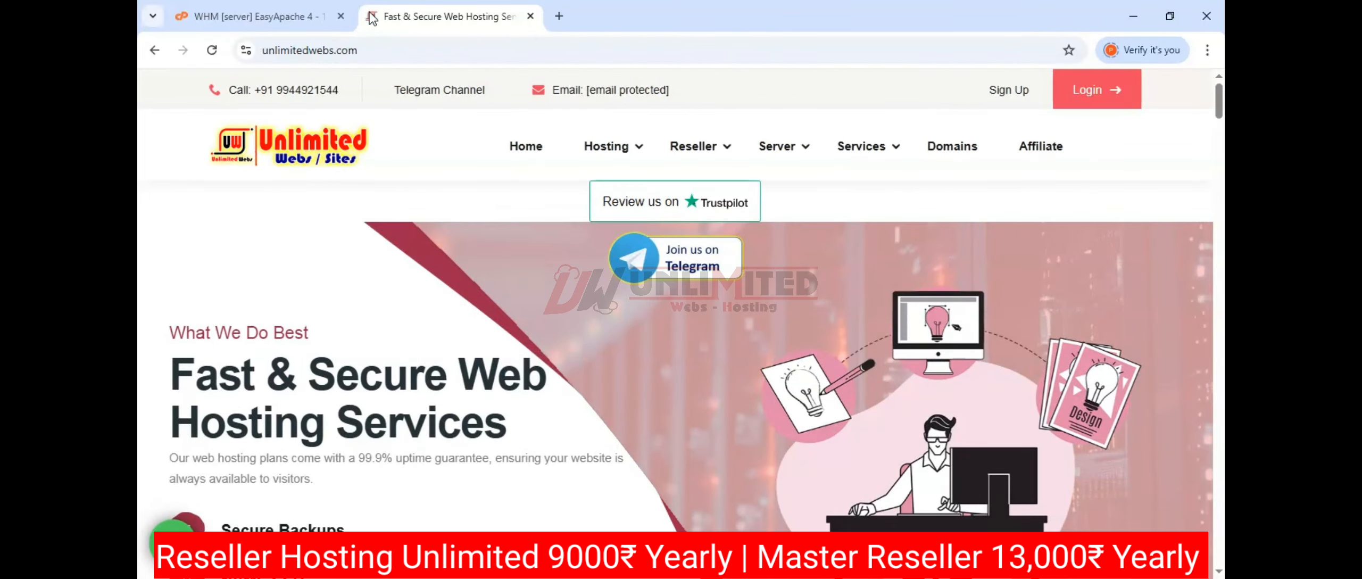
scroll(593, 266, "down", 12)
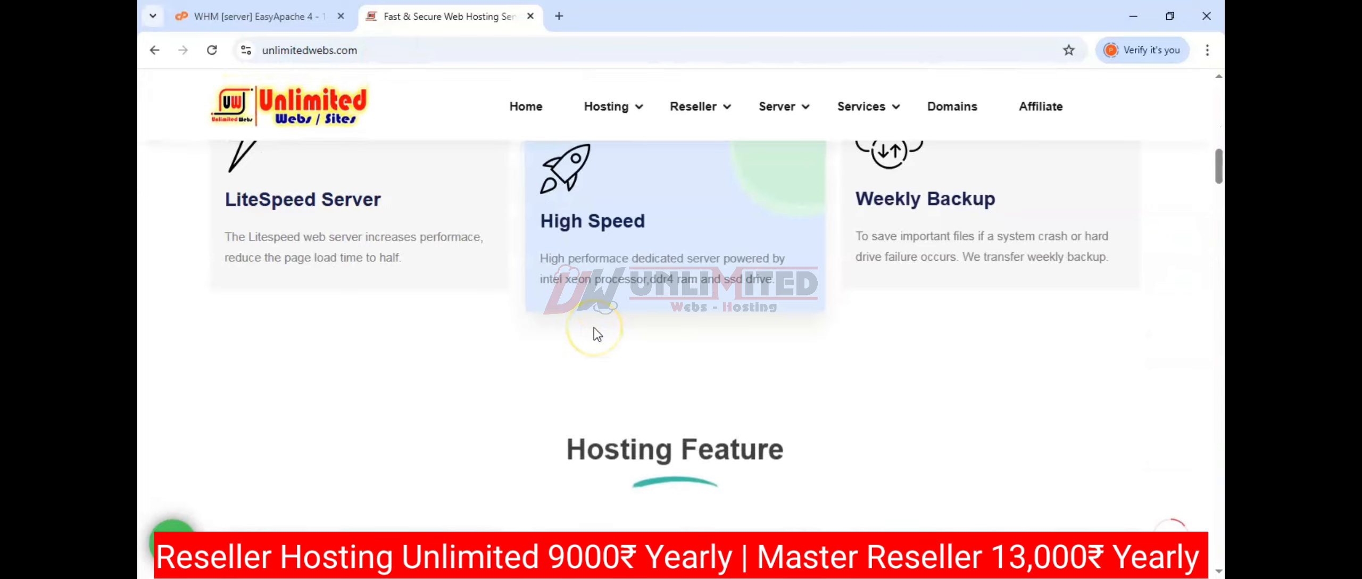
scroll(593, 328, "up", 12)
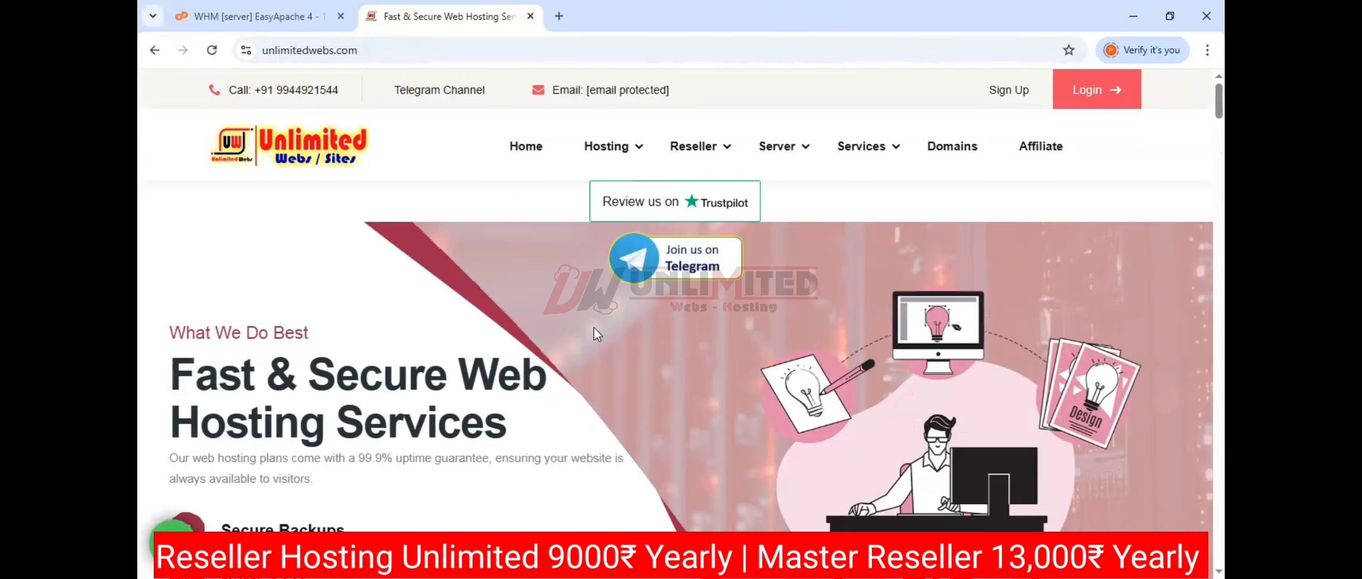
scroll(594, 327, "down", 6)
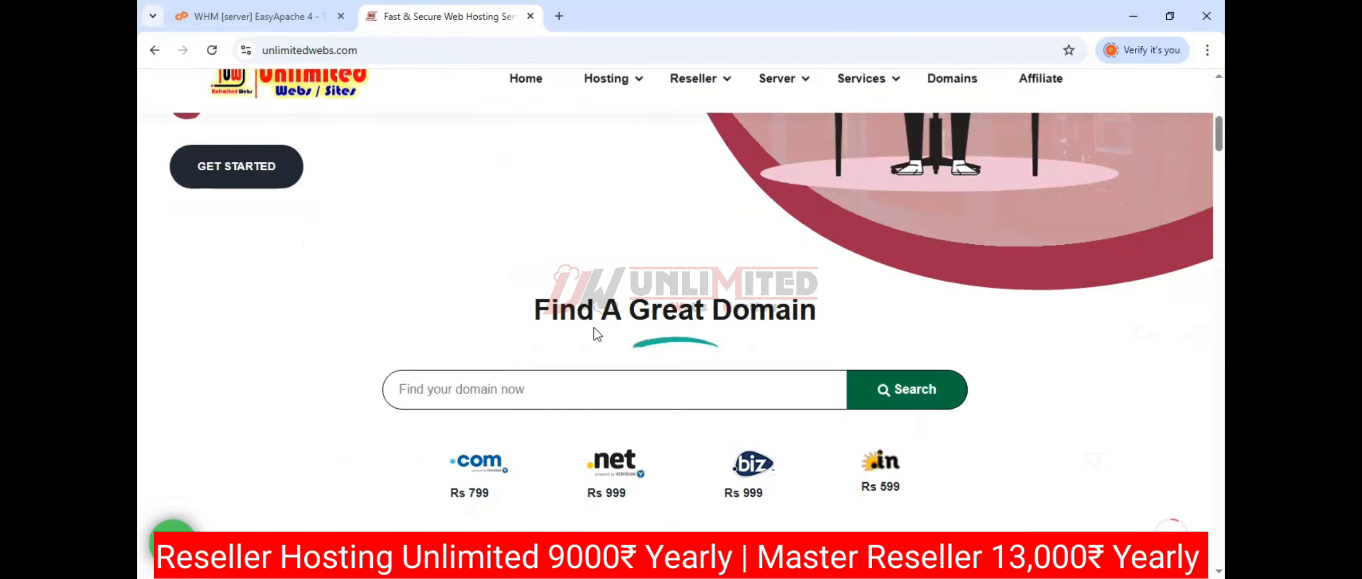
scroll(593, 328, "up", 7)
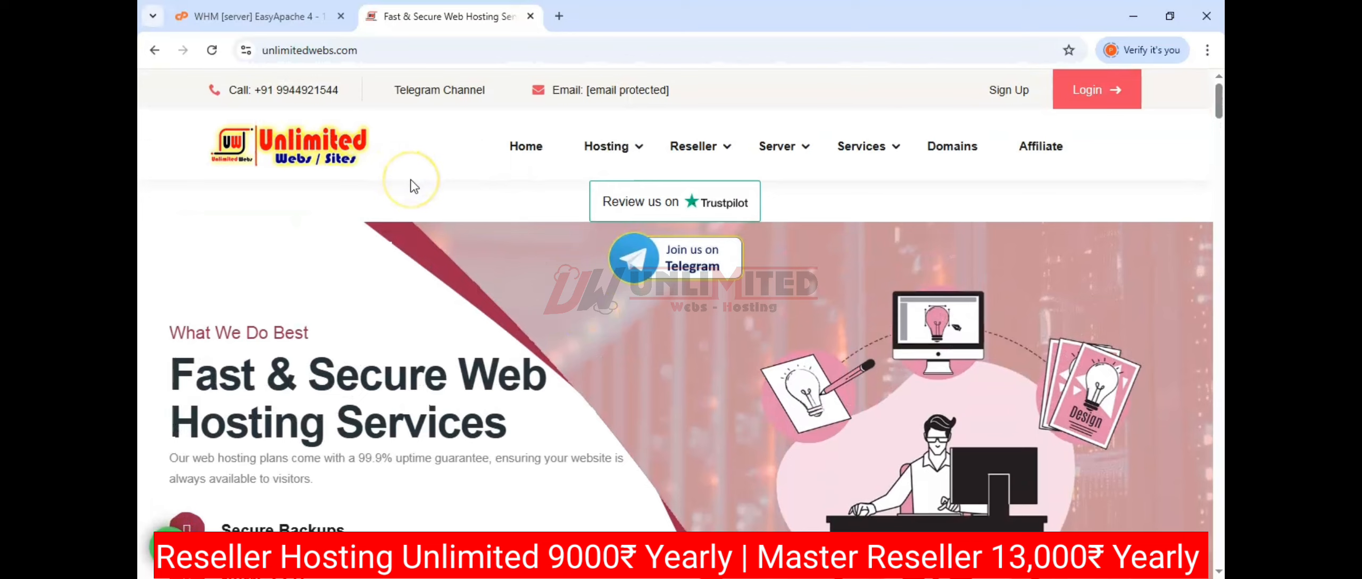
left_click(250, 16)
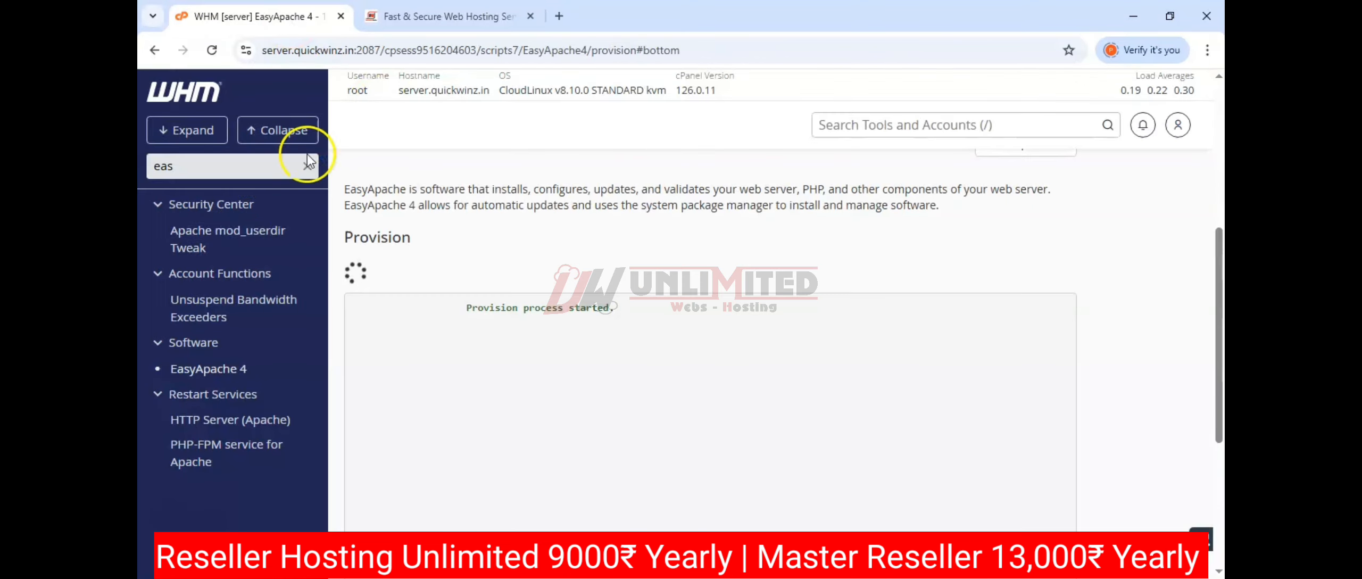